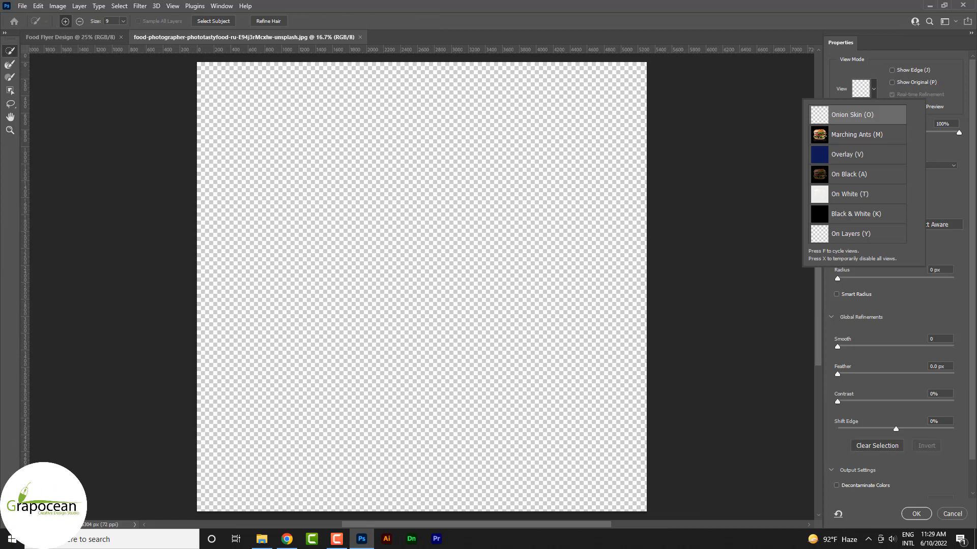
- Preview the cutout on white and brush over the whole burger to select it, enlarging the selection brush to 400
left_click(858, 195)
left_click_drag(439, 218, 417, 183)
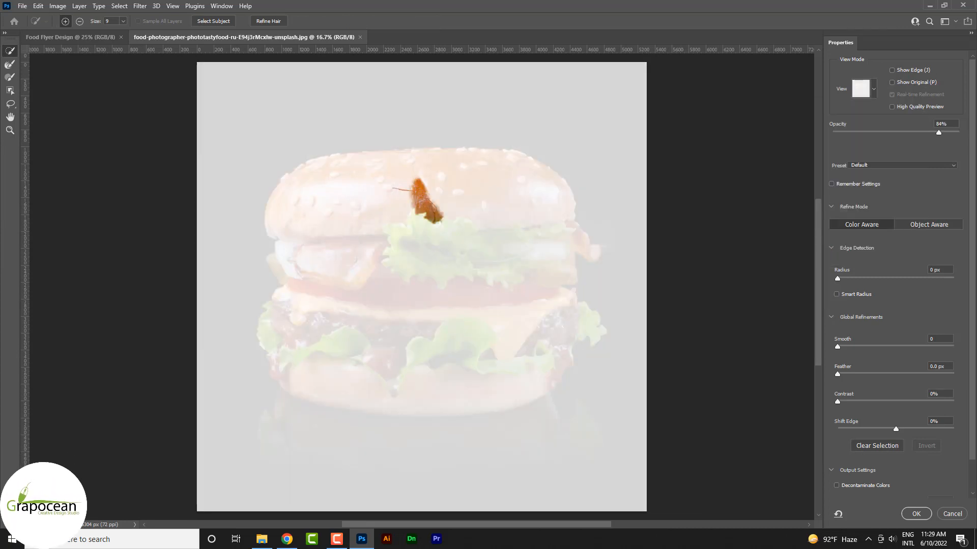
left_click_drag(334, 194, 310, 195)
key("bracketright")
key("bracketright")
key("bracketright")
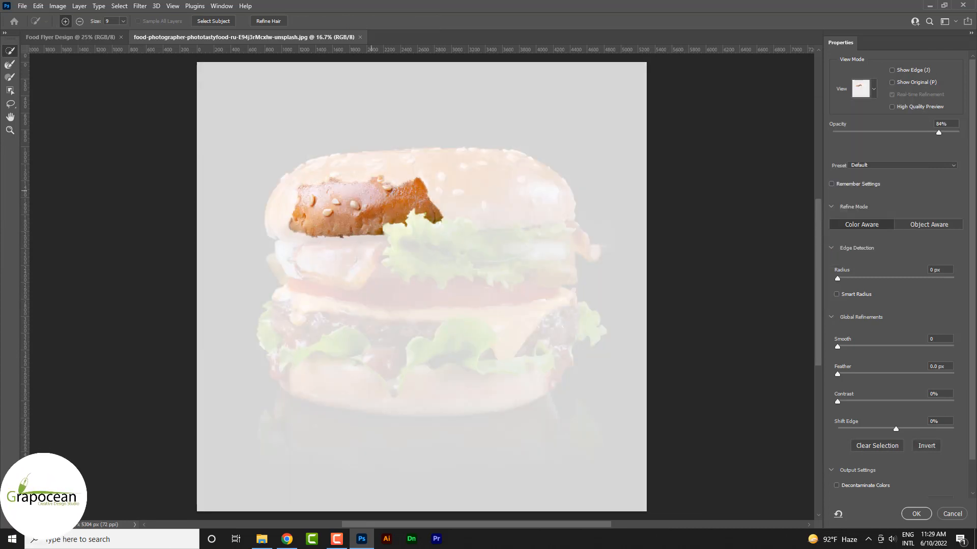
key("bracketright")
mouse_move(415, 191)
left_mouse_down()
mouse_move(442, 192)
mouse_move(510, 228)
mouse_move(492, 264)
mouse_move(402, 291)
mouse_move(355, 319)
mouse_move(295, 328)
mouse_move(417, 331)
mouse_move(458, 387)
mouse_move(561, 326)
left_mouse_up()
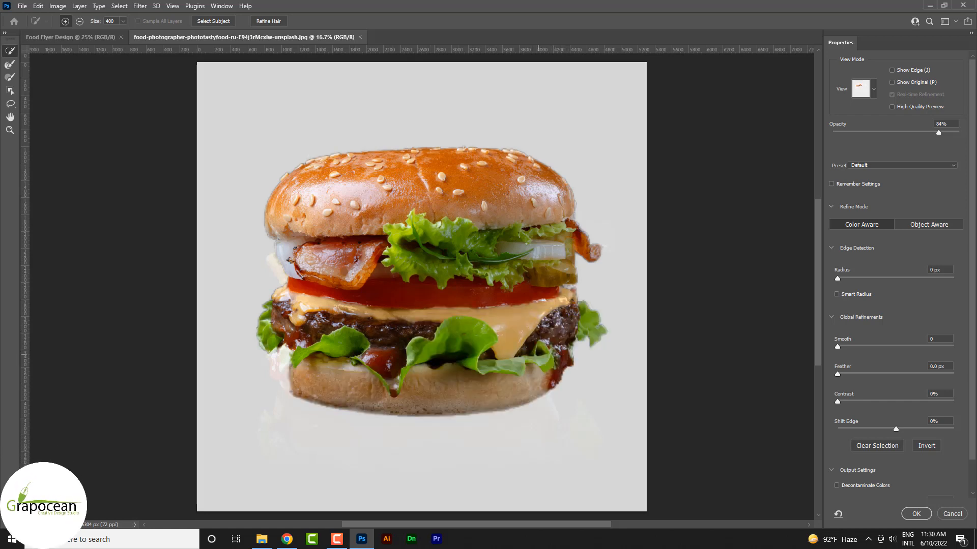
left_click(294, 349)
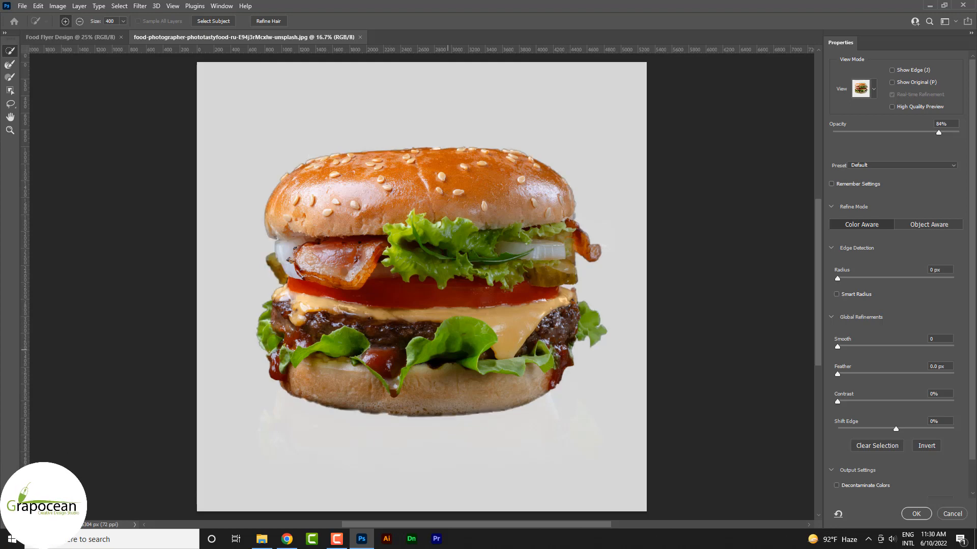
- Refine the burger's selection edge with Smooth 15, Contrast 53% and Shift Edge -35%, and output it as a masked layer copy
scroll(545, 246, "up", 1)
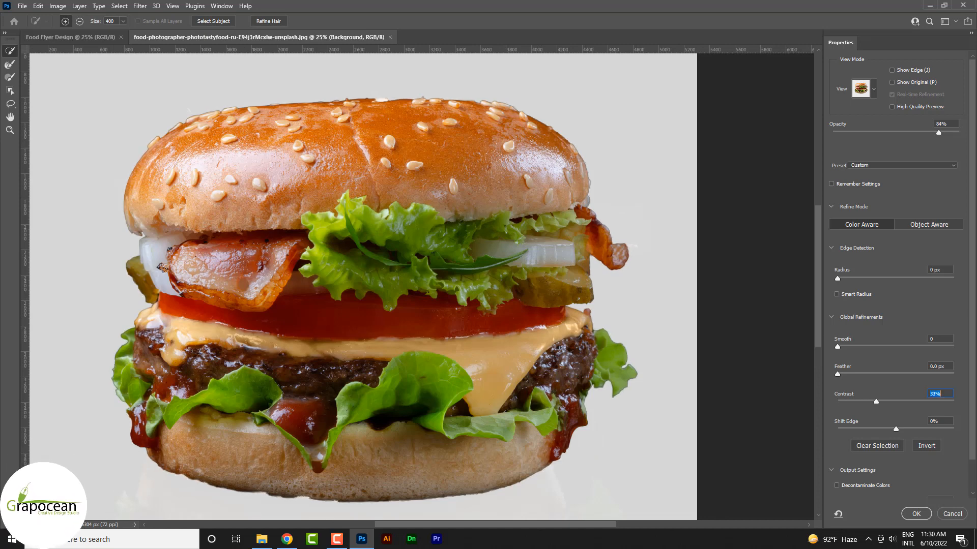
mouse_move(838, 374)
left_mouse_down()
mouse_move(872, 375)
mouse_move(838, 374)
left_mouse_up()
type("4")
key("Tab")
type("-23")
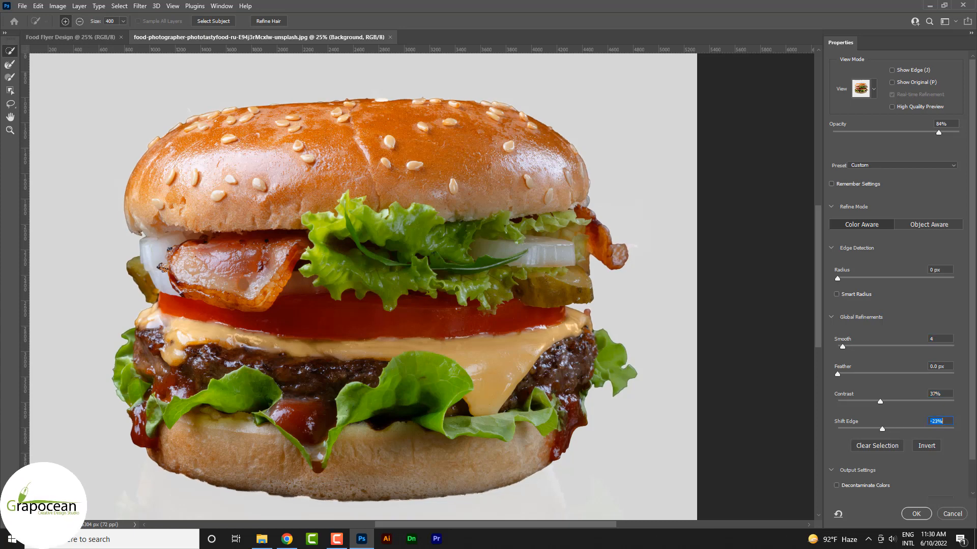
left_click_drag(867, 430, 884, 430)
left_click_drag(845, 347, 849, 347)
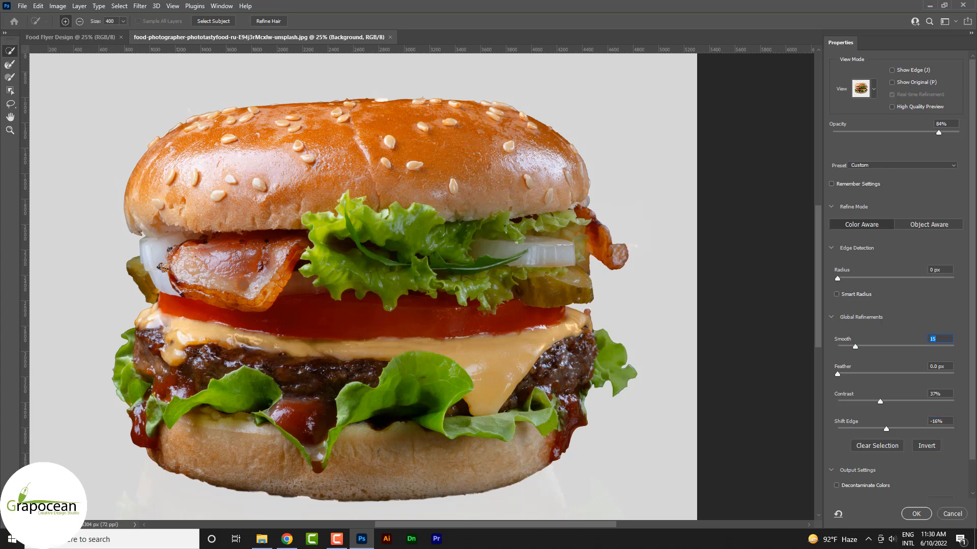
mouse_move(880, 402)
left_mouse_down()
mouse_move(863, 402)
mouse_move(899, 402)
left_mouse_up()
left_click_drag(858, 429, 875, 428)
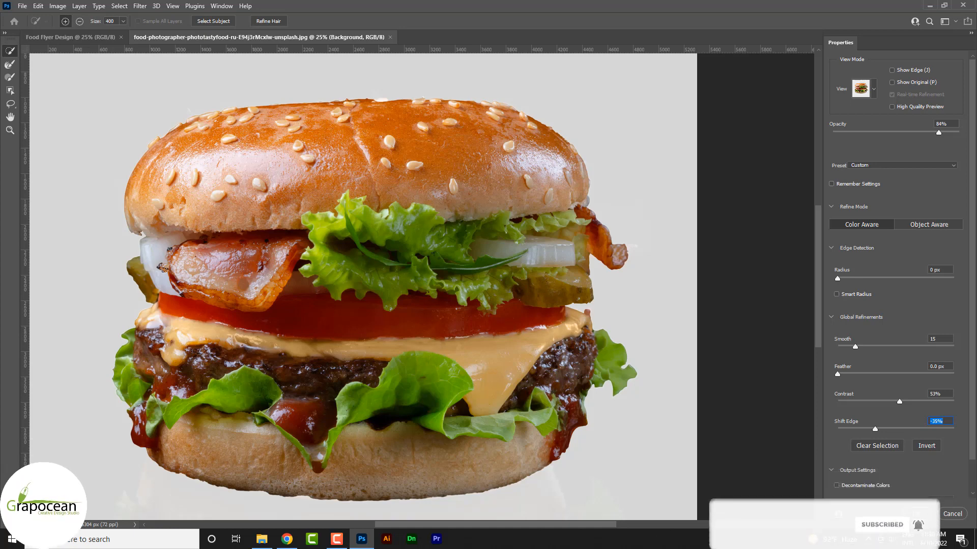
left_click(917, 514)
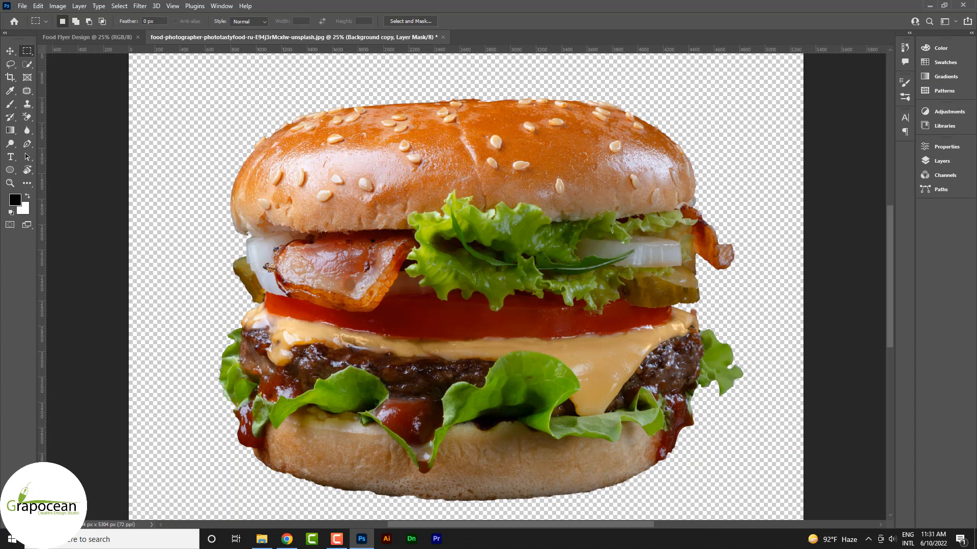
- Bring the cut-out burger into the Food Flyer Design document, scale it down to fit inside the page and centre it horizontally
mouse_move(458, 245)
left_mouse_down()
mouse_move(87, 37)
mouse_move(441, 238)
left_mouse_up()
key("ctrl+t")
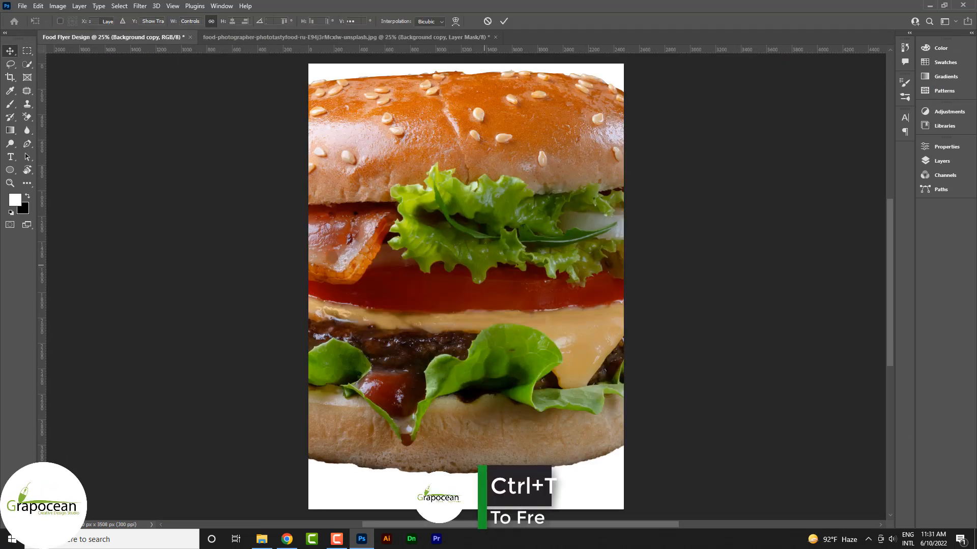
scroll(587, 234, "down", 4)
scroll(588, 234, "down", 3)
left_click_drag(649, 145, 589, 203)
scroll(558, 274, "up", 3)
mouse_move(538, 223)
left_mouse_down()
mouse_move(548, 239)
mouse_move(539, 235)
left_mouse_up()
left_click(504, 21)
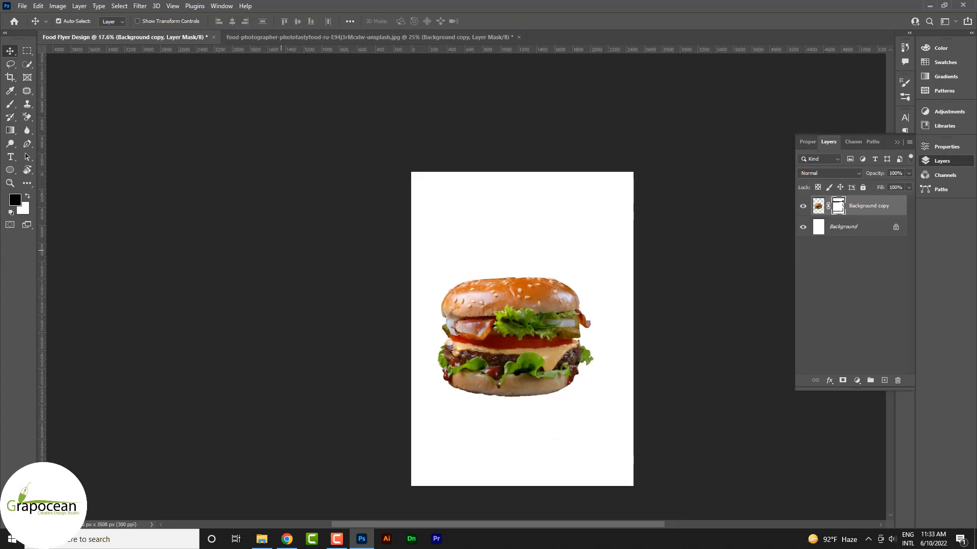
scroll(557, 351, "up", 4)
left_click_drag(509, 279, 524, 272)
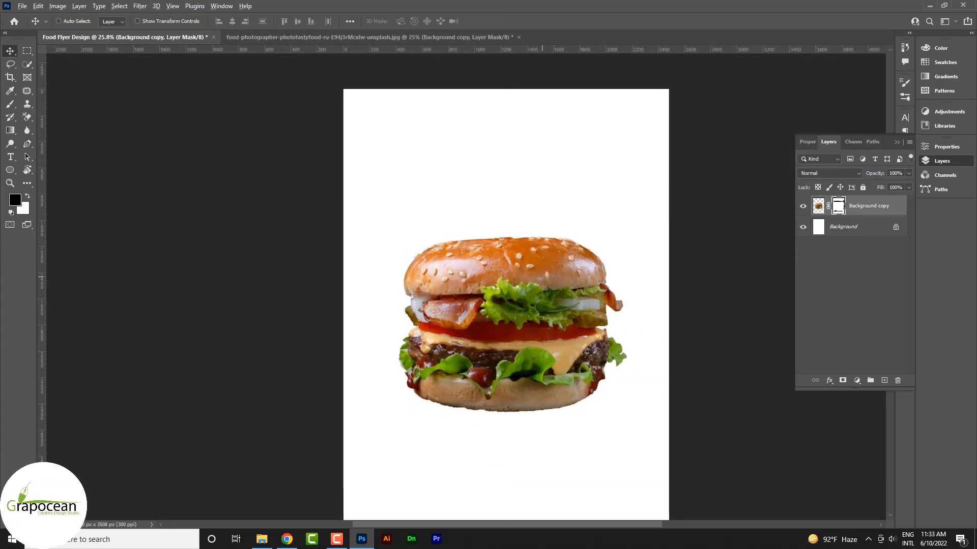
- Warp the burger slightly to even out its upper and lower bun edges, and nudge it to the middle of the page
scroll(543, 276, "up", 6)
key("ctrl+t")
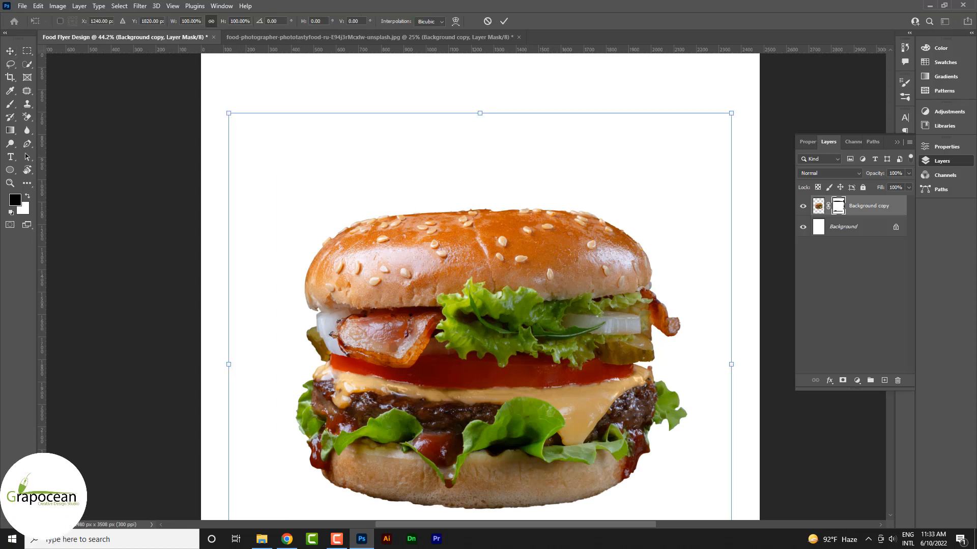
left_click(378, 192)
mouse_move(396, 113)
left_mouse_down()
mouse_move(399, 97)
mouse_move(400, 106)
left_mouse_up()
left_click_drag(591, 222, 591, 219)
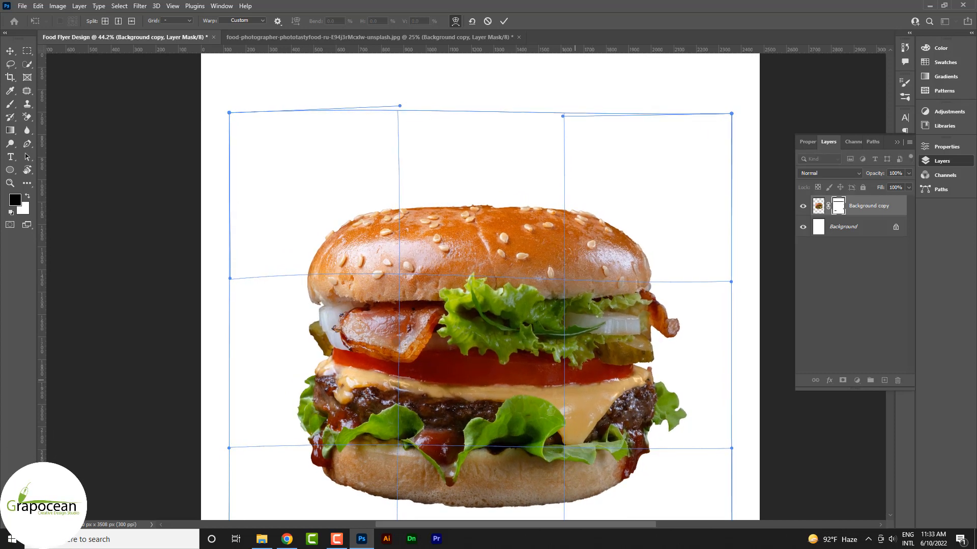
left_click_drag(346, 473, 347, 480)
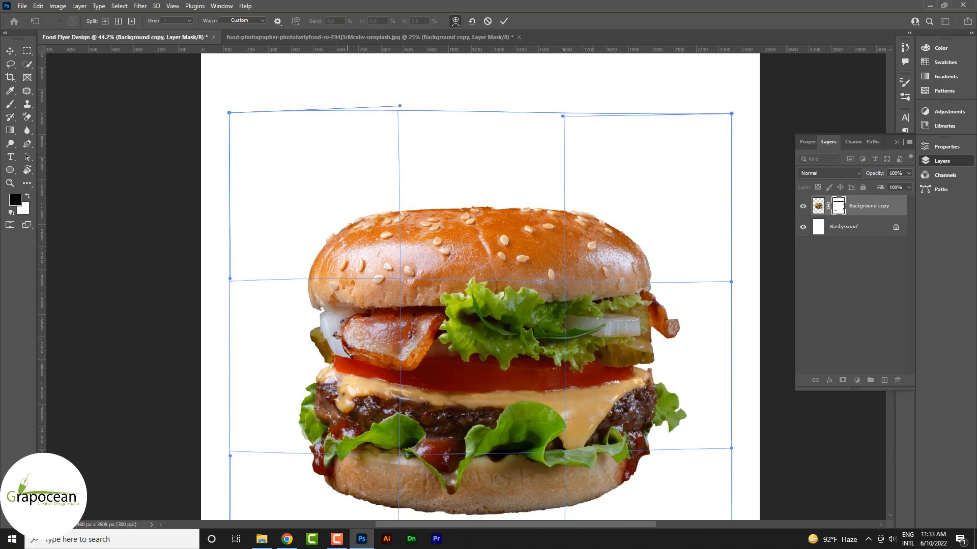
key("Return")
key("ctrl+0")
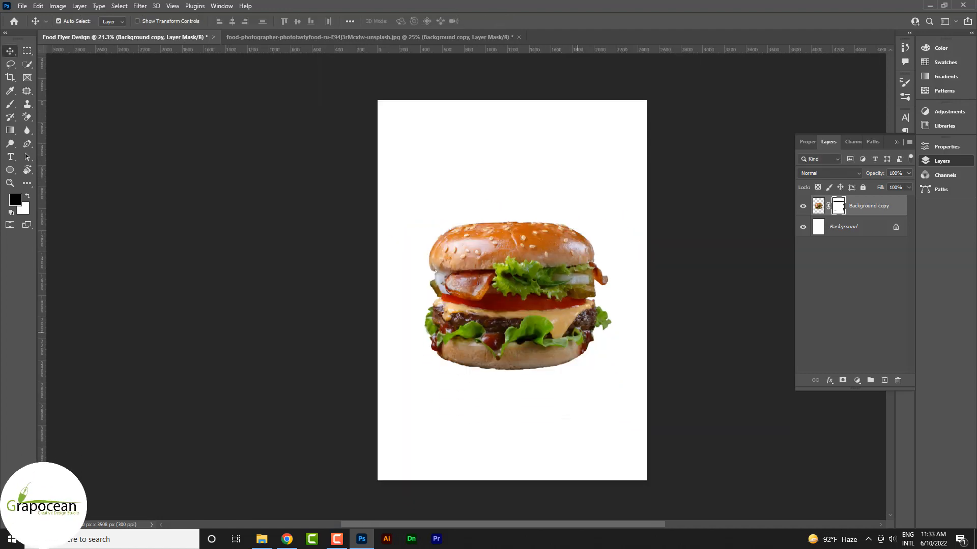
scroll(567, 259, "up", 6)
mouse_move(565, 256)
left_mouse_down()
mouse_move(598, 347)
mouse_move(549, 241)
mouse_move(558, 262)
left_mouse_up()
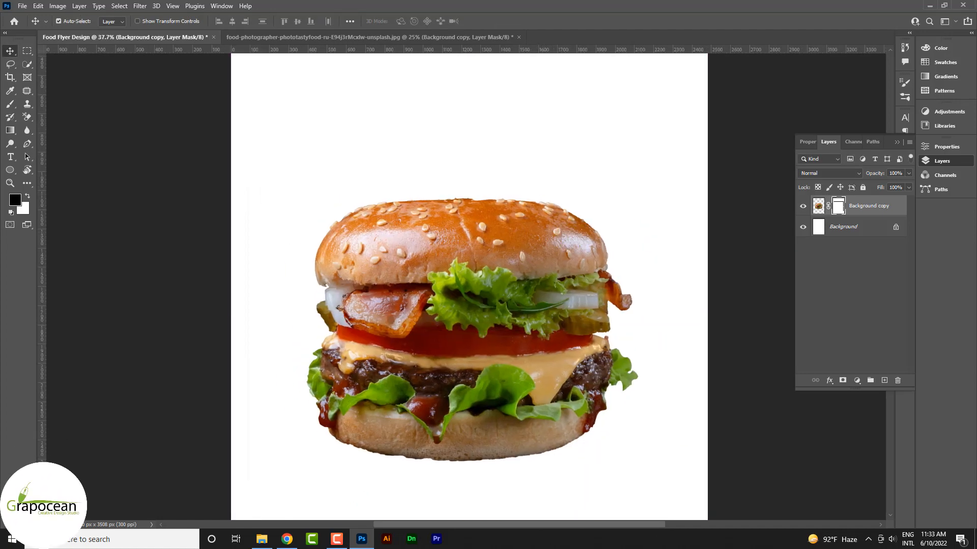
- Adjust the burger's image in the Camera Raw Filter: Exposure +0.20, Contrast +39, Highlights -19, Shadows +30, Whites +15, Blacks +41, Texture +27, Clarity +14
left_click(140, 6)
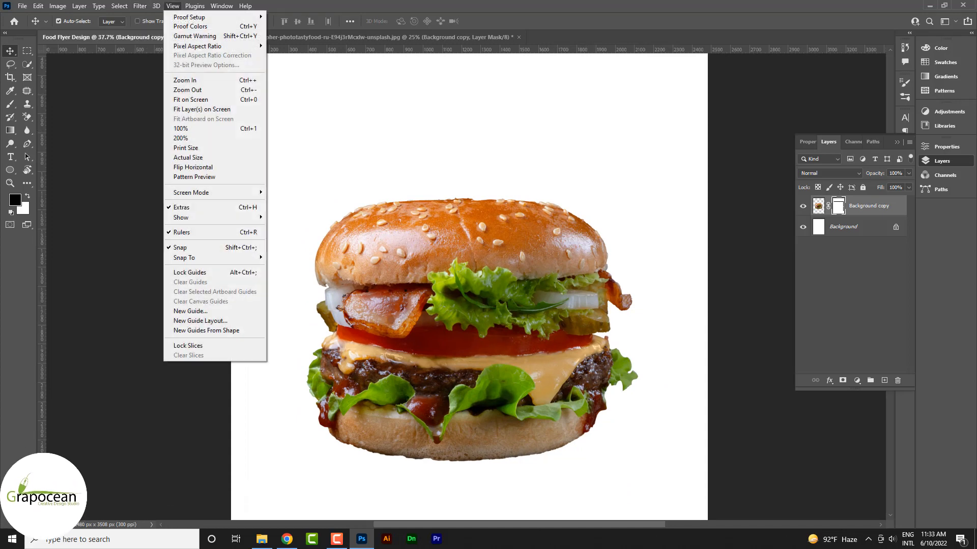
left_click(819, 206)
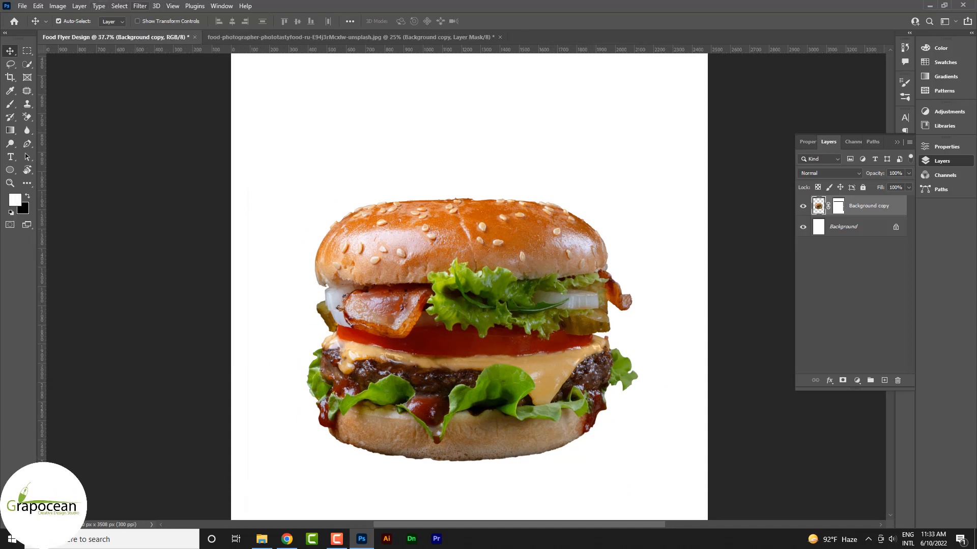
left_click(140, 6)
left_click(172, 82)
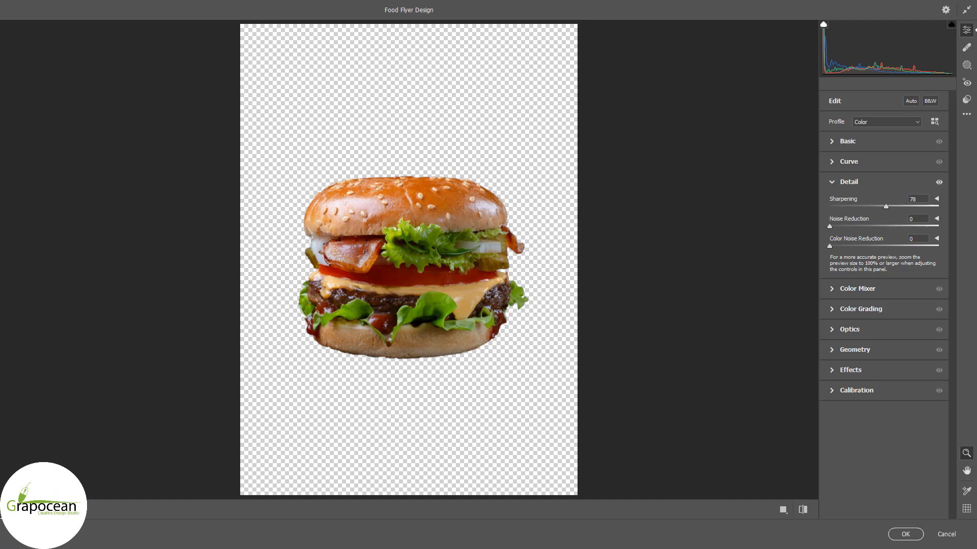
left_click(847, 142)
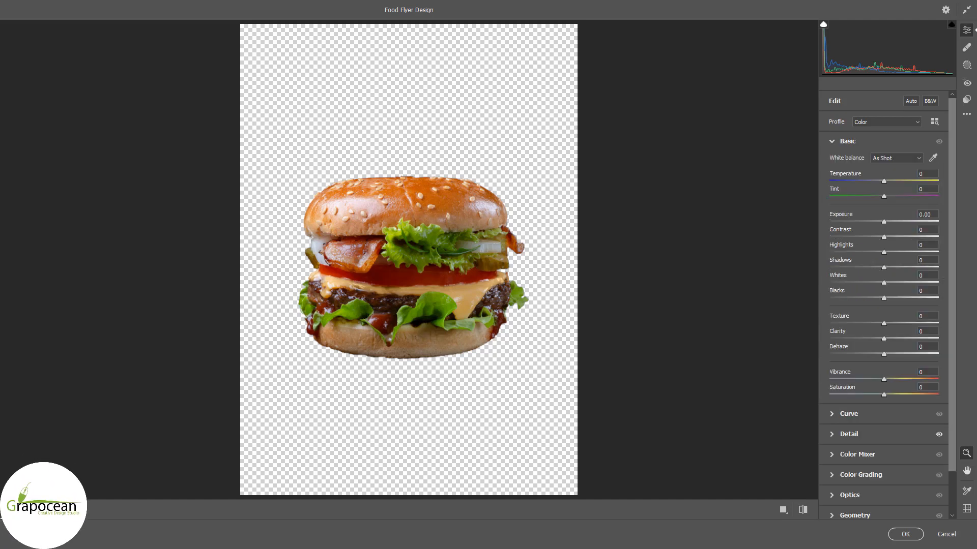
mouse_move(884, 222)
left_mouse_down()
mouse_move(905, 237)
mouse_move(885, 222)
left_mouse_up()
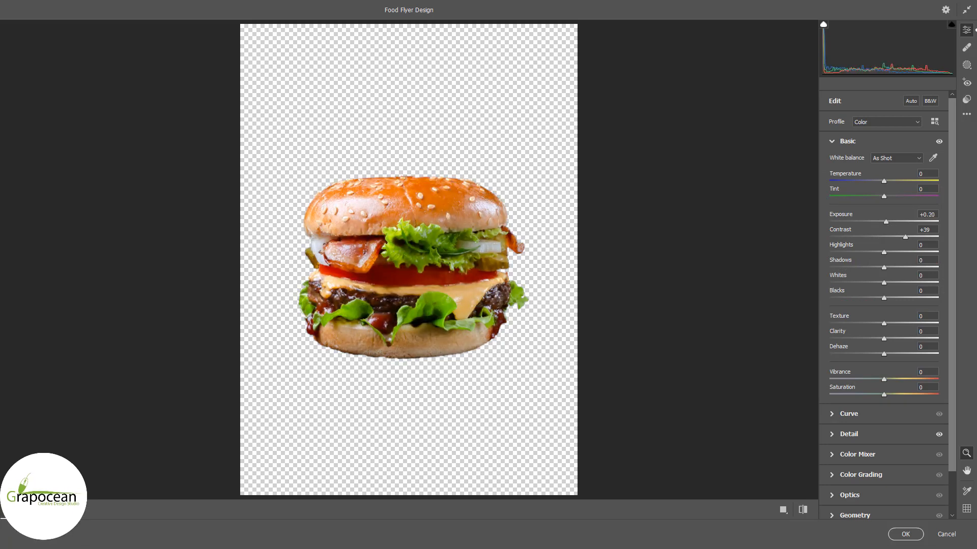
left_click_drag(910, 252, 888, 339)
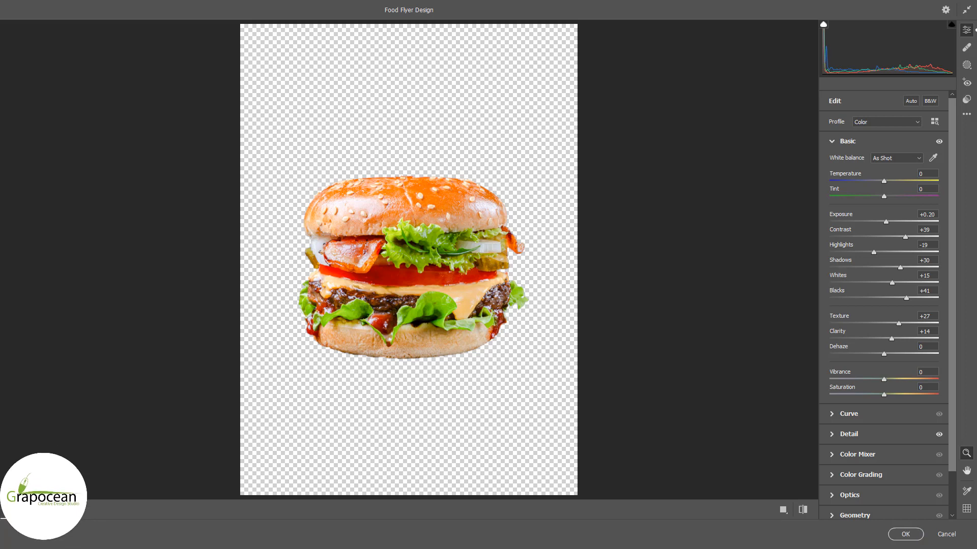
- Compare before and after side by side, and revise to Exposure -0.35, Contrast +46, Highlights +7, Whites -12, Texture +58 and Clarity +31
key("q")
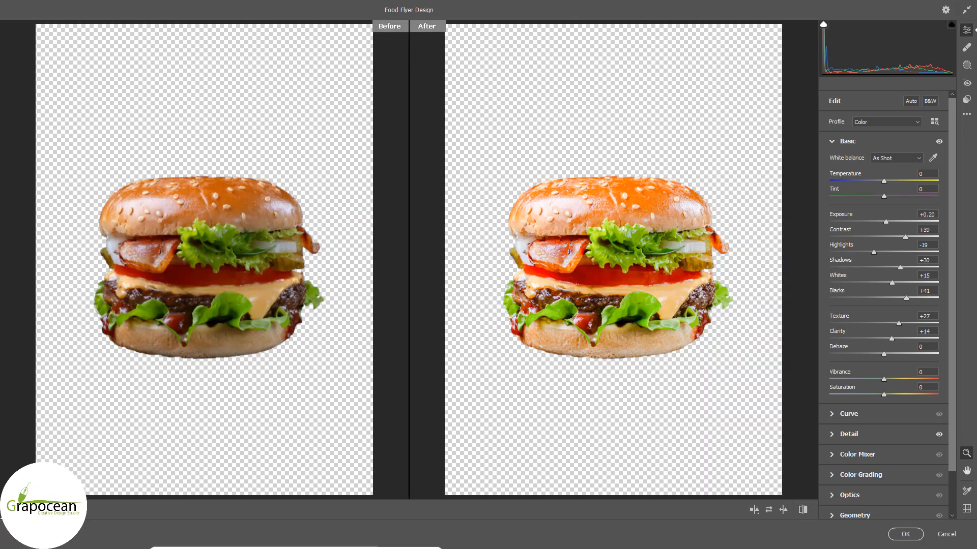
left_click_drag(565, 213, 599, 213)
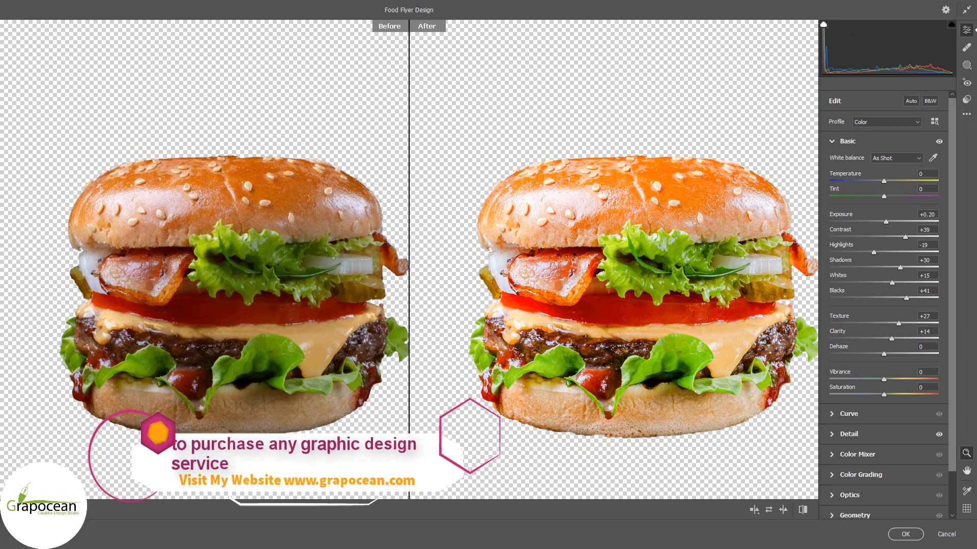
left_click_drag(905, 237, 877, 283)
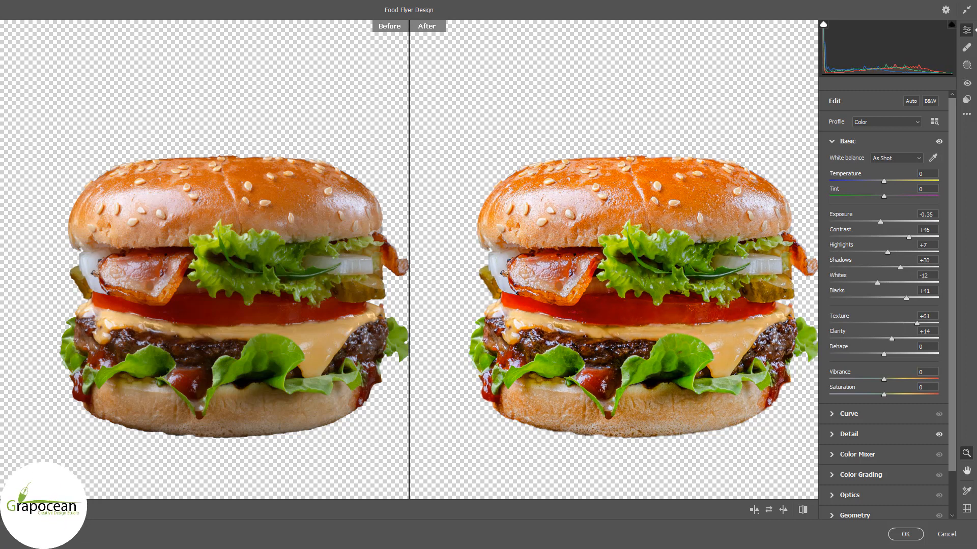
left_click_drag(917, 323, 900, 339)
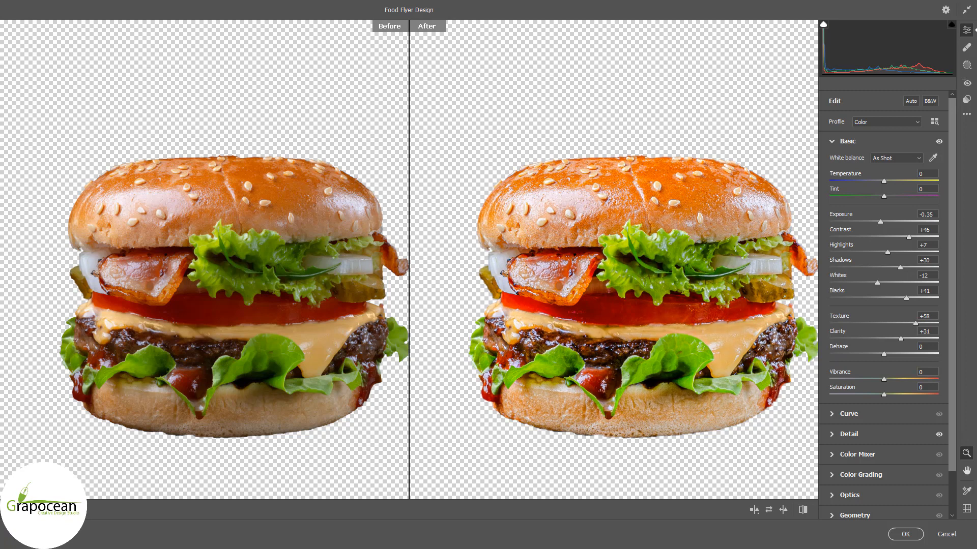
- Set Vibrance to -7 and Saturation to +33, and apply the Camera Raw adjustments to the burger
left_click_drag(884, 379, 919, 379)
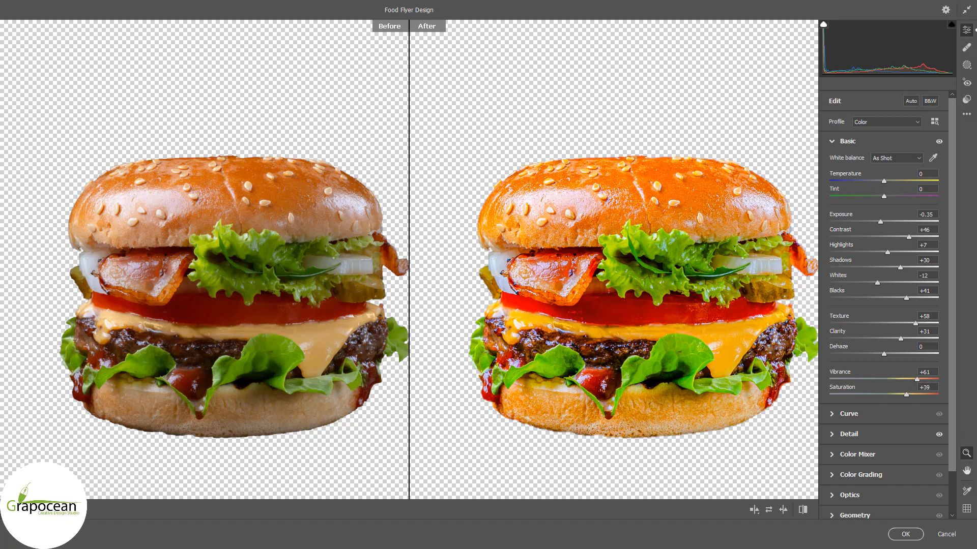
left_click_drag(906, 395, 880, 380)
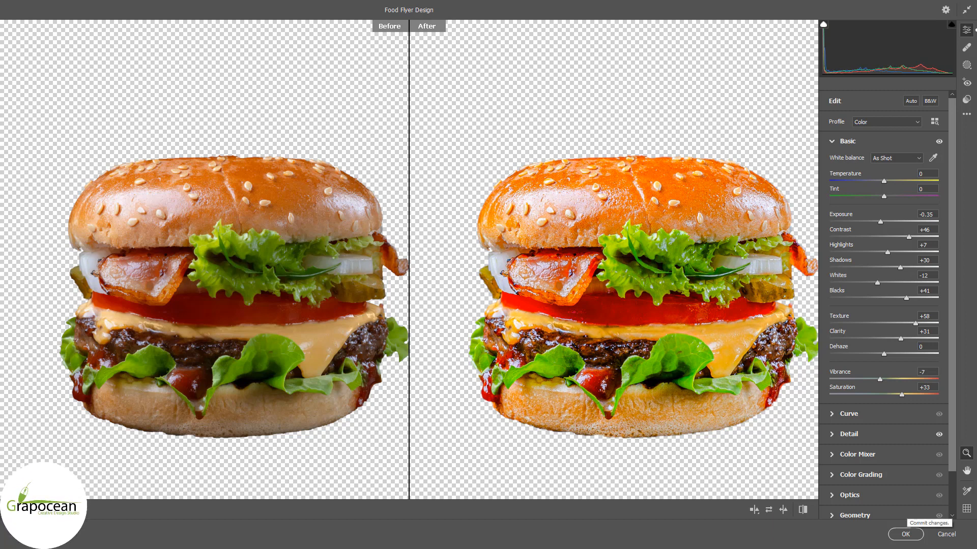
left_click(905, 534)
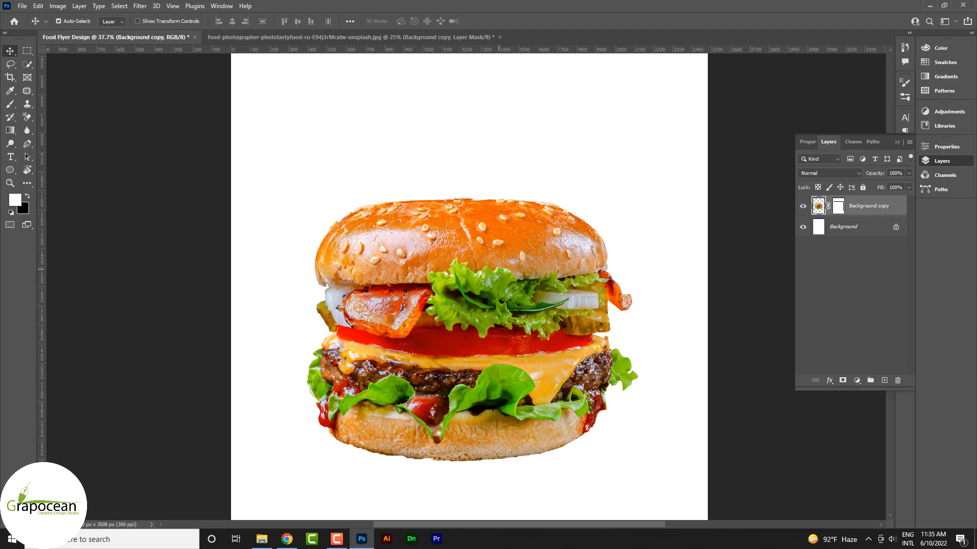
- Add a gradient fill layer directly above the white Background, using the first preset of the Blues group
scroll(533, 352, "down", 5)
scroll(537, 341, "down", 2)
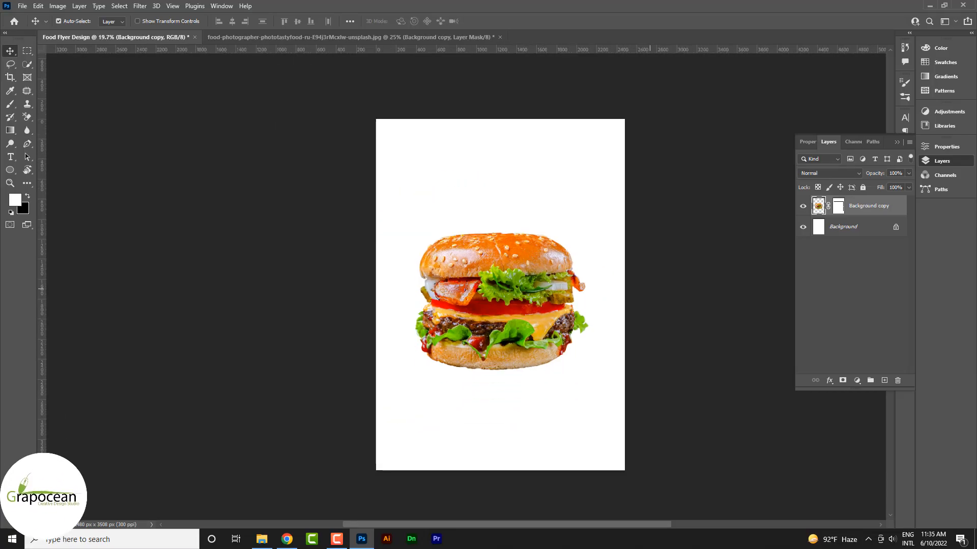
left_click(854, 227)
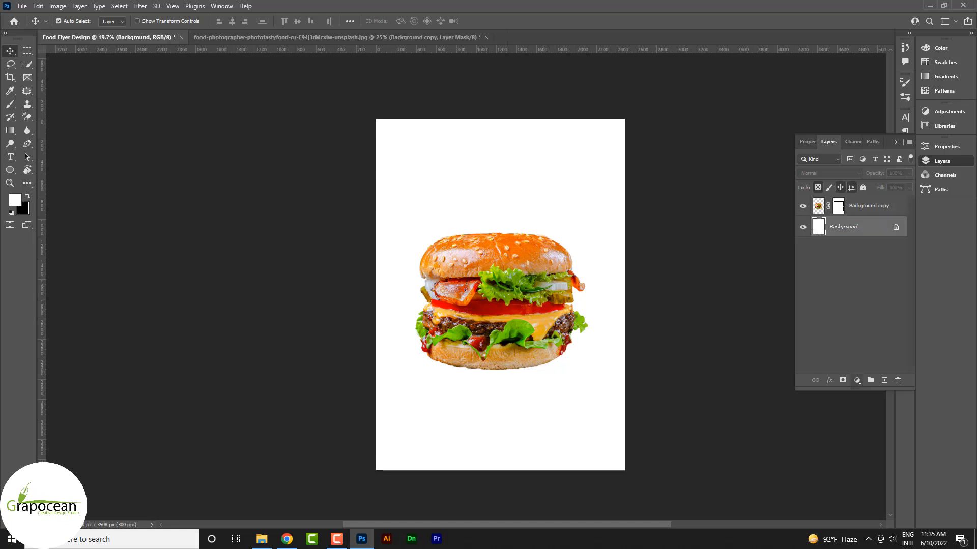
left_click(857, 380)
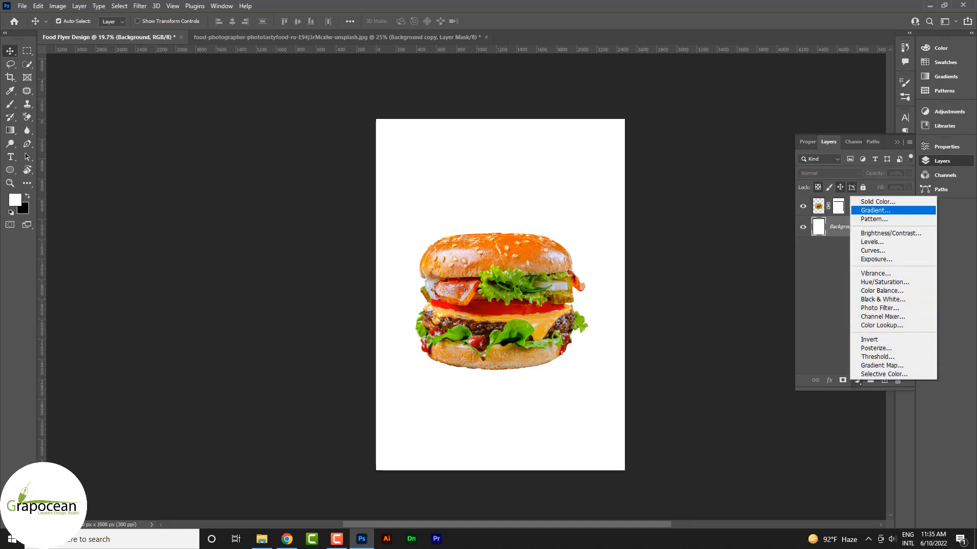
left_click(875, 210)
left_click(713, 344)
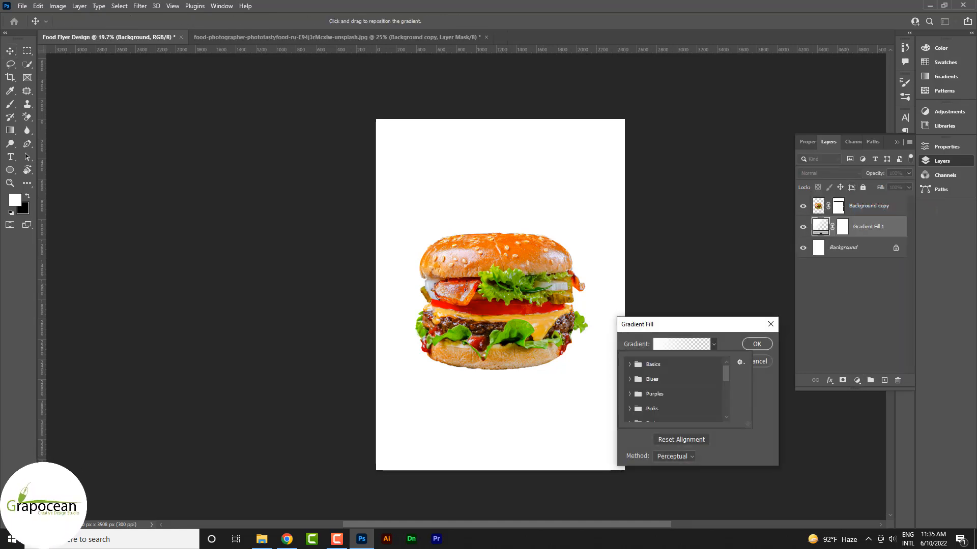
left_click(630, 380)
left_click(643, 395)
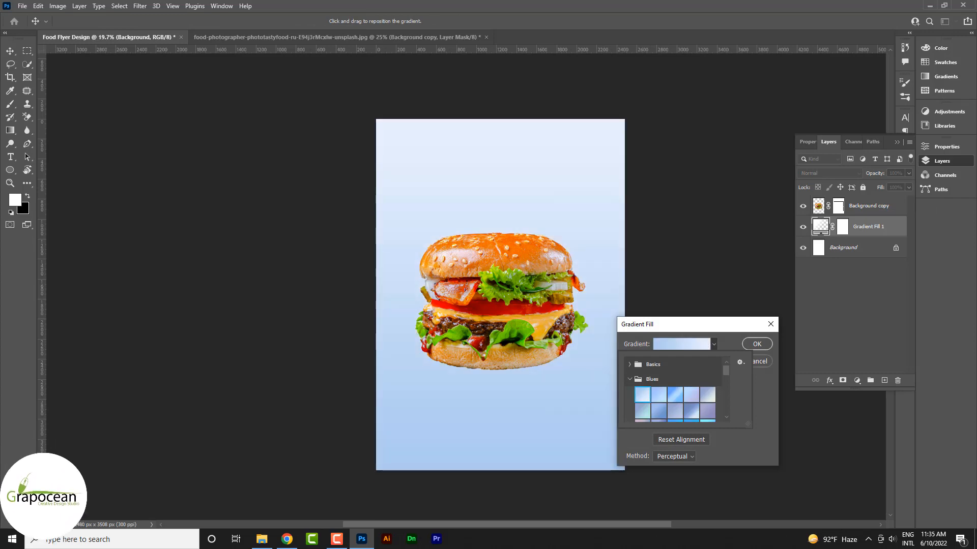
left_click(757, 345)
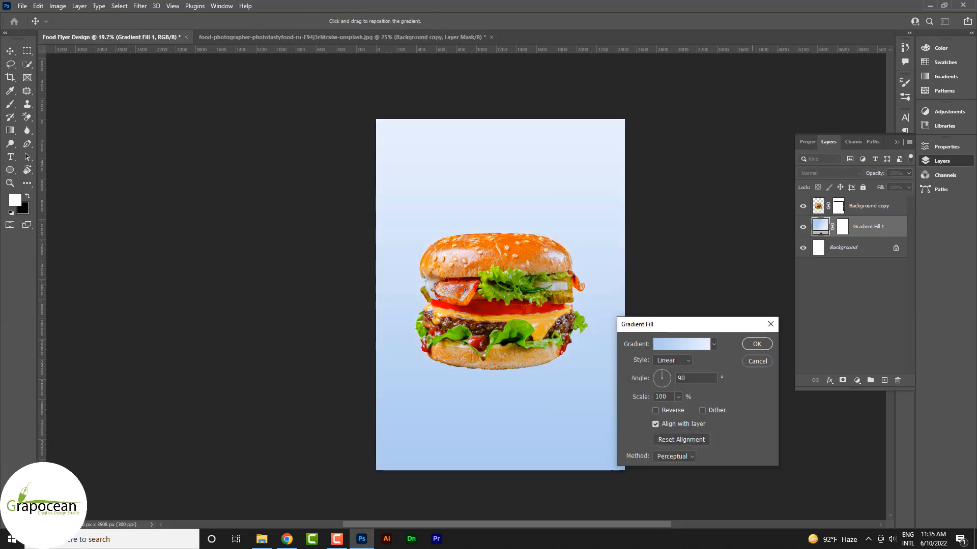
- Change the gradient's start colour stop at 0% to orange d96100, sampled from the burger's top bun
left_click(657, 344)
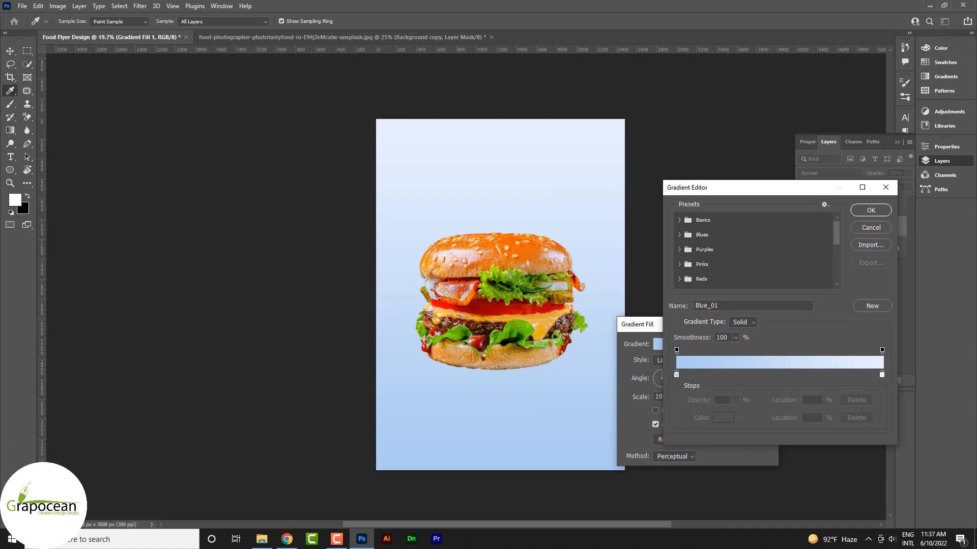
double_click(676, 375)
left_click(496, 308)
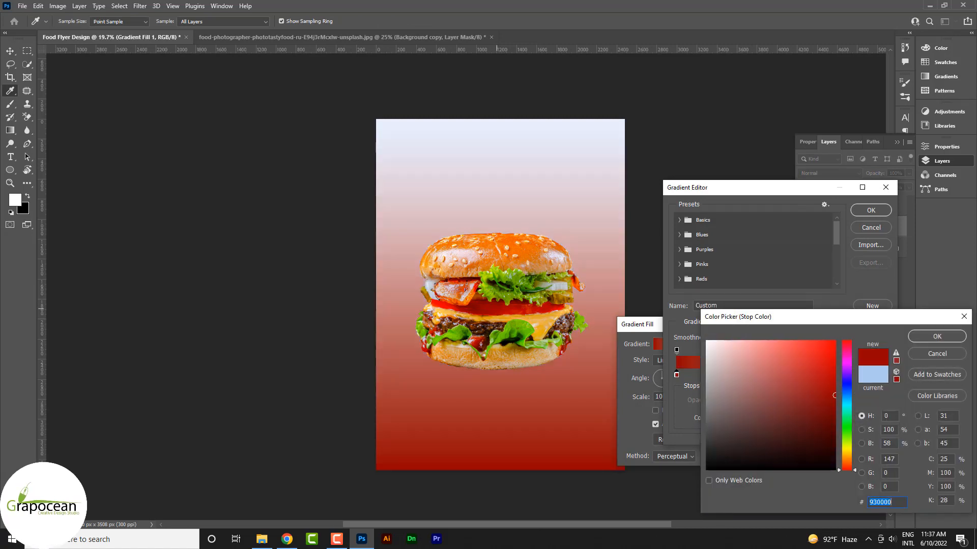
left_click_drag(846, 470, 847, 457)
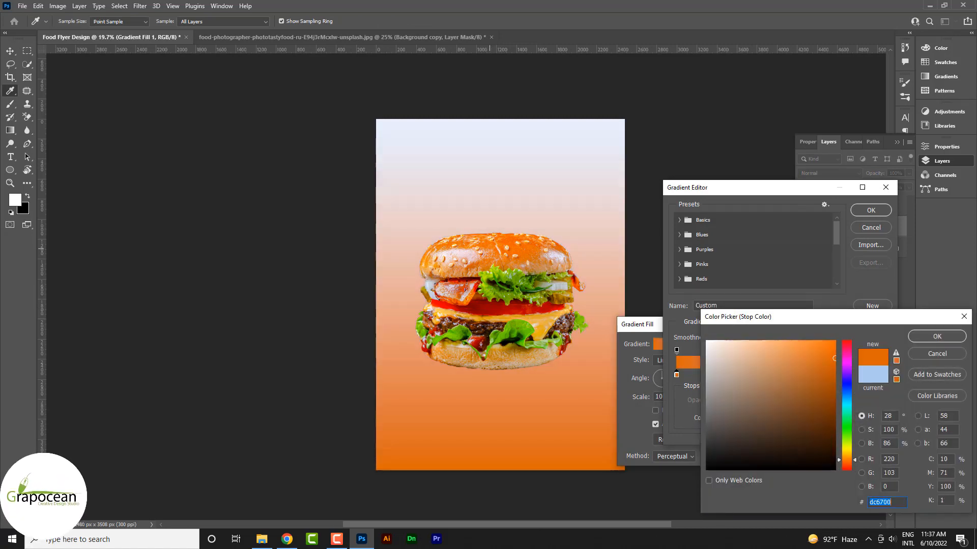
left_click(732, 355)
left_click(509, 247)
left_click(500, 244)
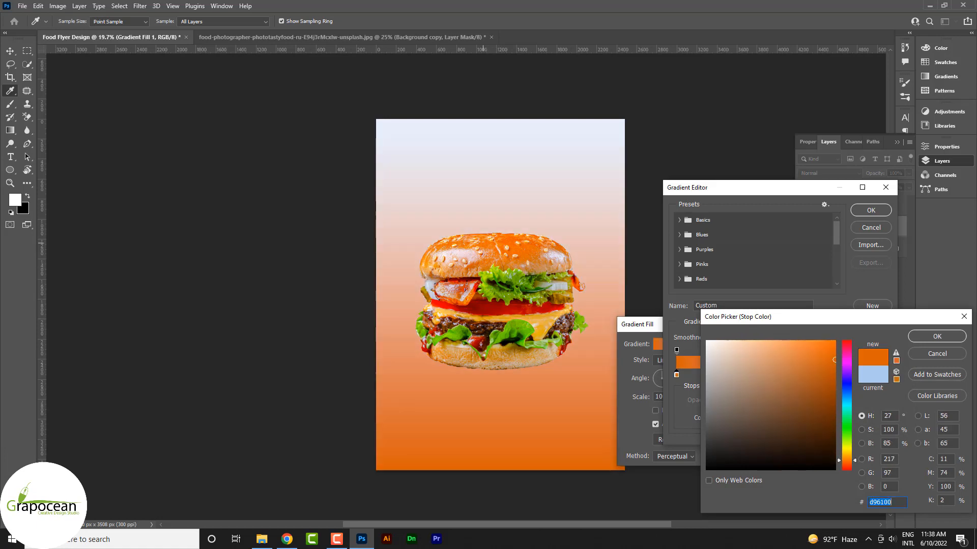
left_click(937, 336)
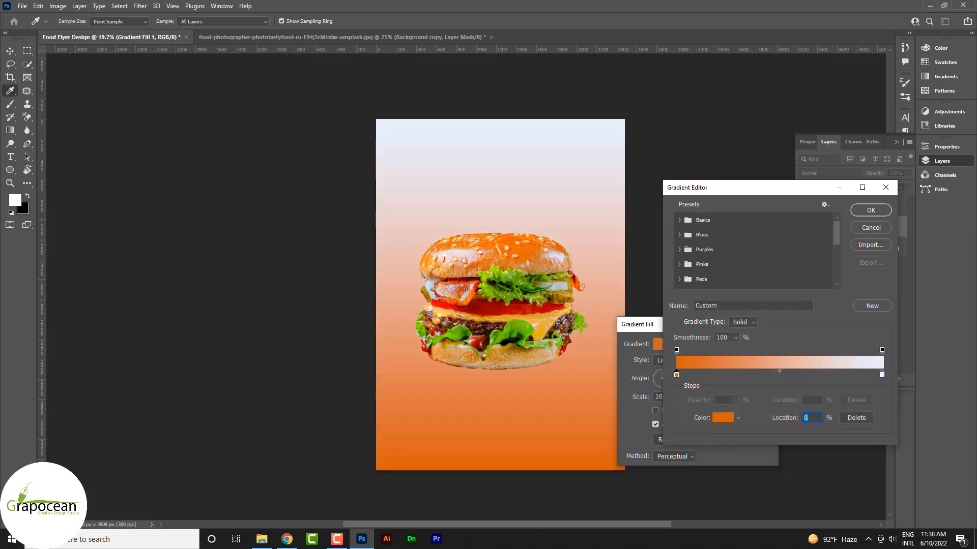
- Change the gradient's end colour stop at 100% to dark orange a14b00 and apply the gradient fill
double_click(882, 375)
left_click(478, 307)
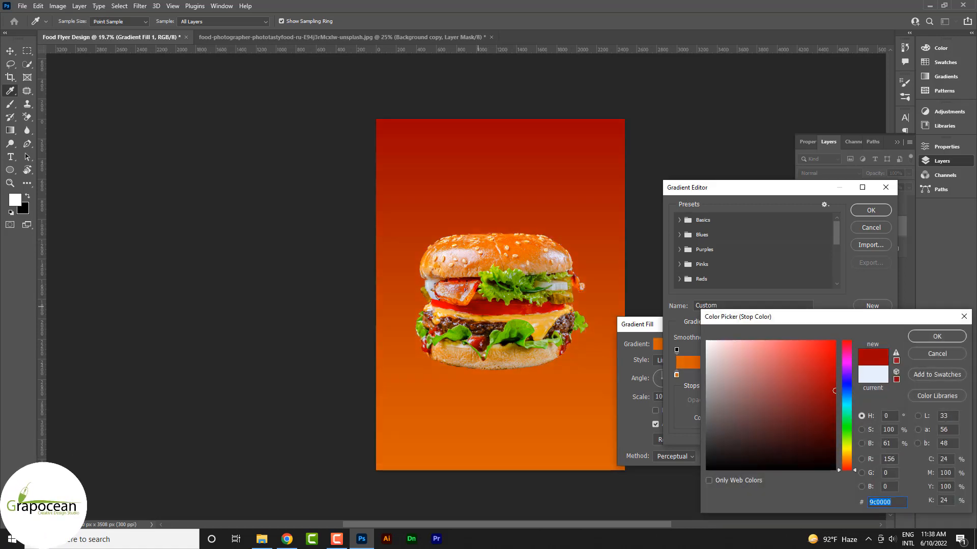
left_click(473, 294)
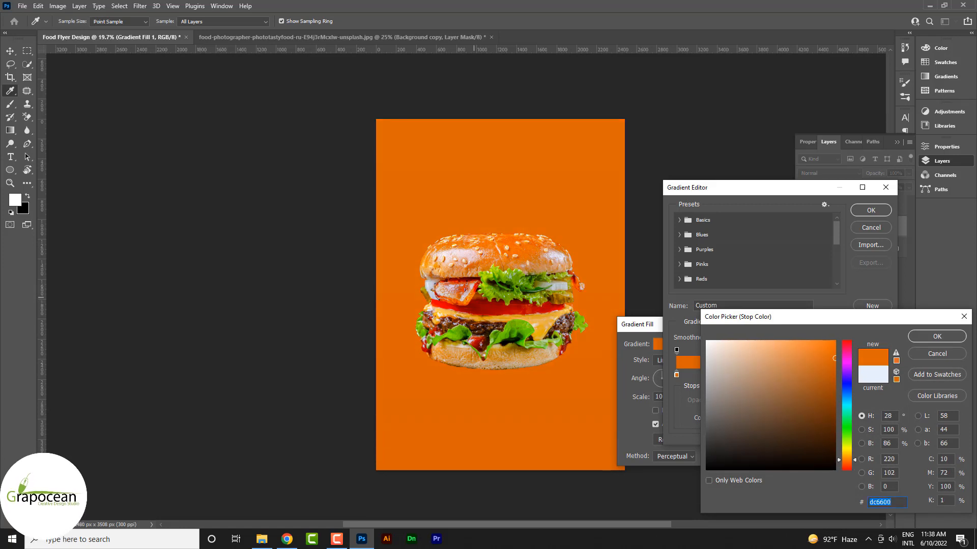
left_click_drag(834, 342, 834, 388)
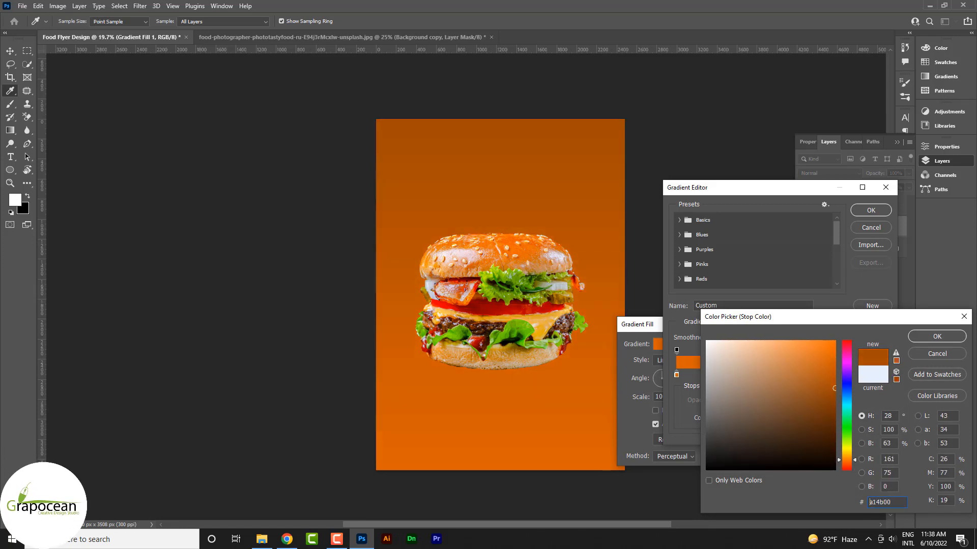
left_click(937, 337)
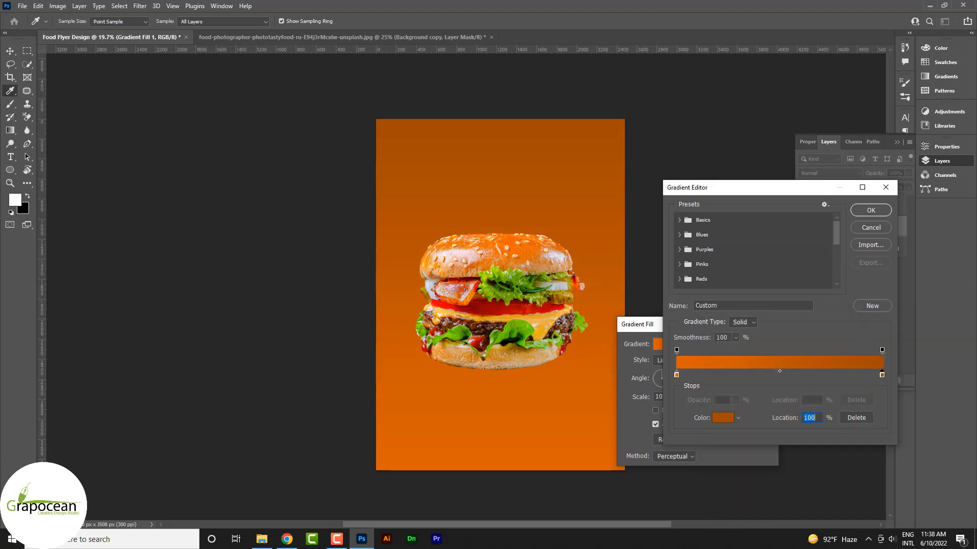
left_click(871, 210)
left_click(757, 344)
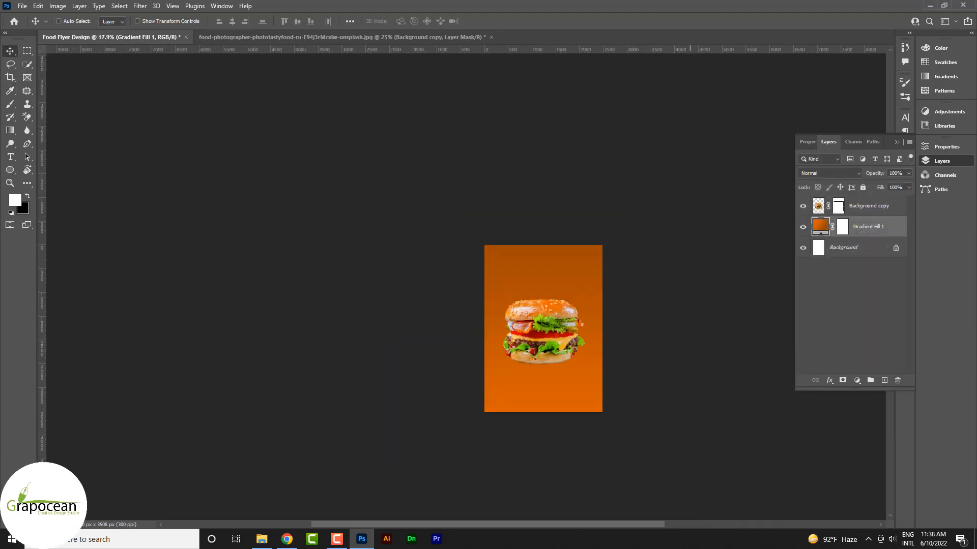
- Bring the masked black brush stroke from the downloaded image into the flyer and enlarge it to about 1380% across the page
scroll(502, 295, "up", 3)
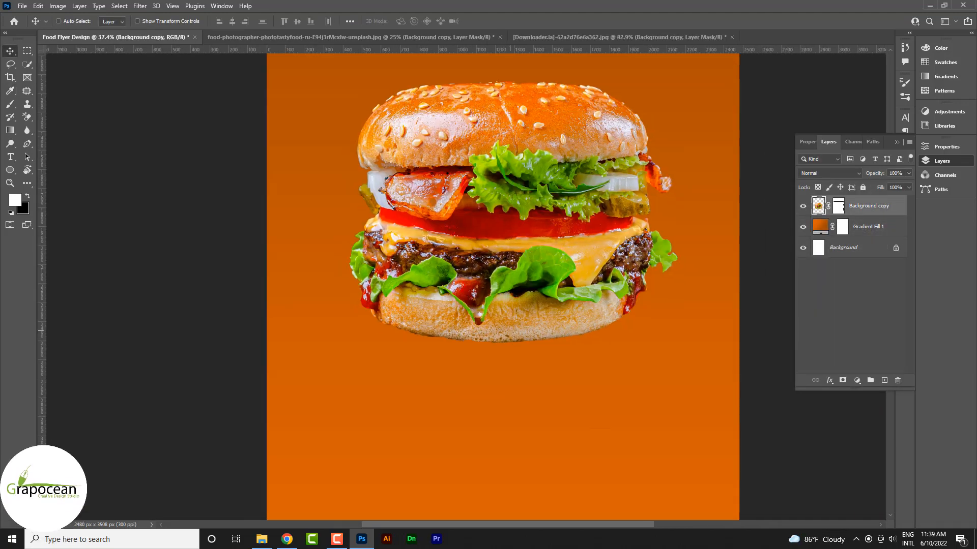
scroll(446, 239, "down", 3)
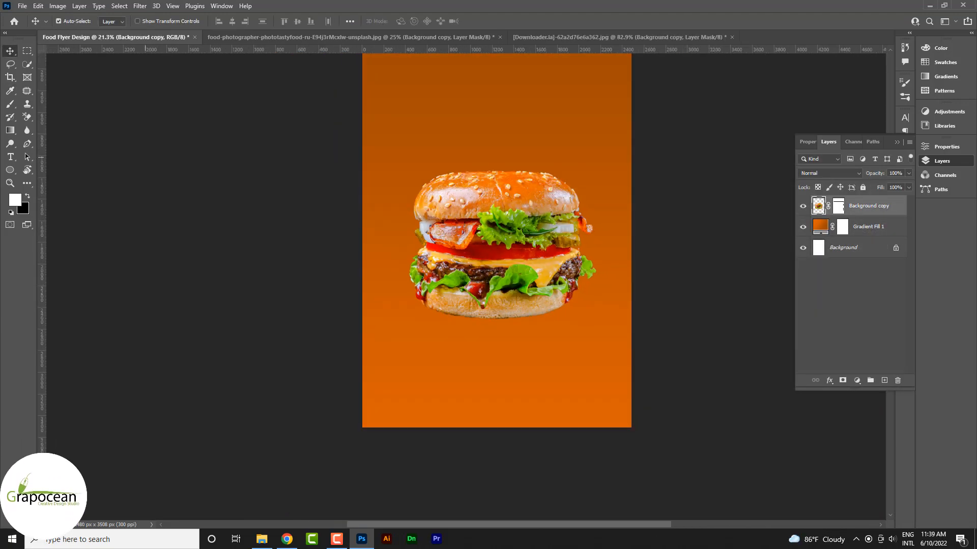
left_click(621, 37)
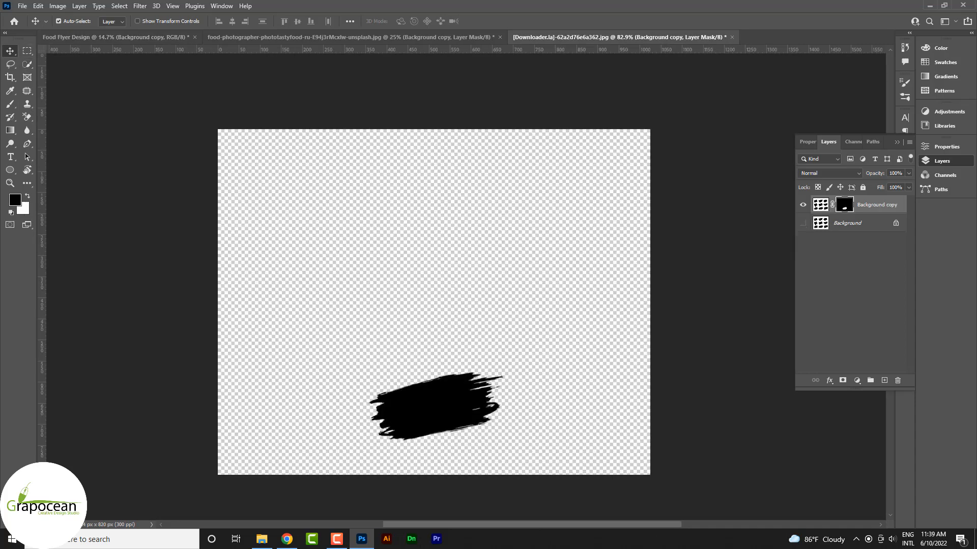
left_click_drag(470, 406, 222, 134)
mouse_move(116, 37)
left_mouse_down()
mouse_move(484, 361)
mouse_move(752, 462)
mouse_move(741, 467)
left_mouse_up()
key("ctrl+t")
left_click_drag(567, 451, 480, 256)
mouse_move(614, 322)
left_mouse_down()
mouse_move(837, 362)
mouse_move(936, 397)
left_mouse_up()
mouse_move(351, 389)
left_mouse_down()
mouse_move(449, 295)
mouse_move(418, 288)
left_mouse_up()
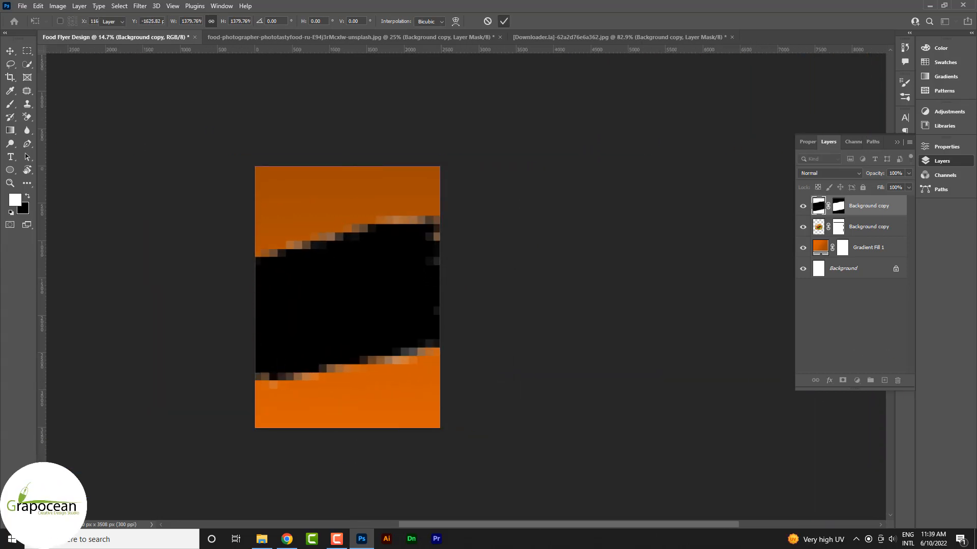
- Scale the black brush stroke down to about 56% and centre it over the burger
scroll(427, 277, "down", 5)
key("ctrl+t")
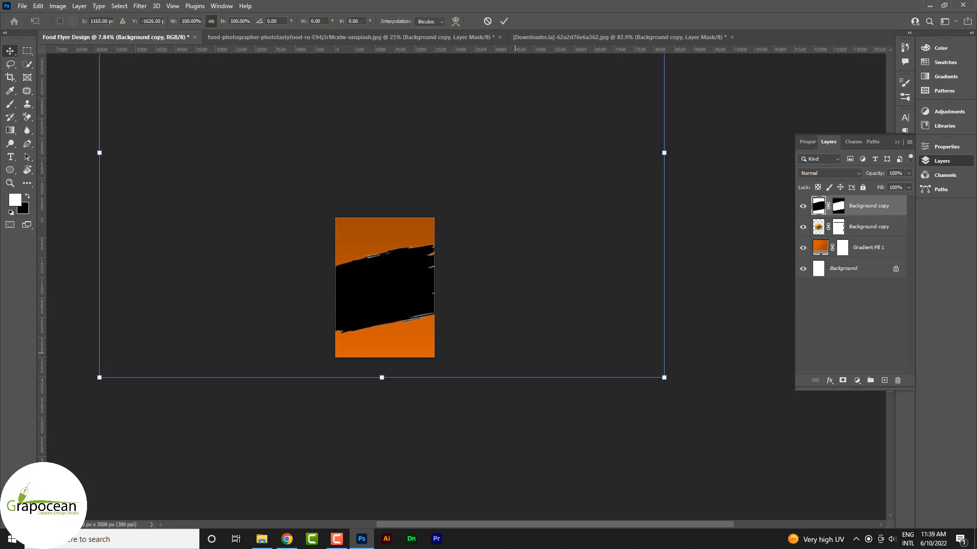
left_click_drag(671, 379, 545, 280)
left_click_drag(395, 249, 398, 304)
key("Return")
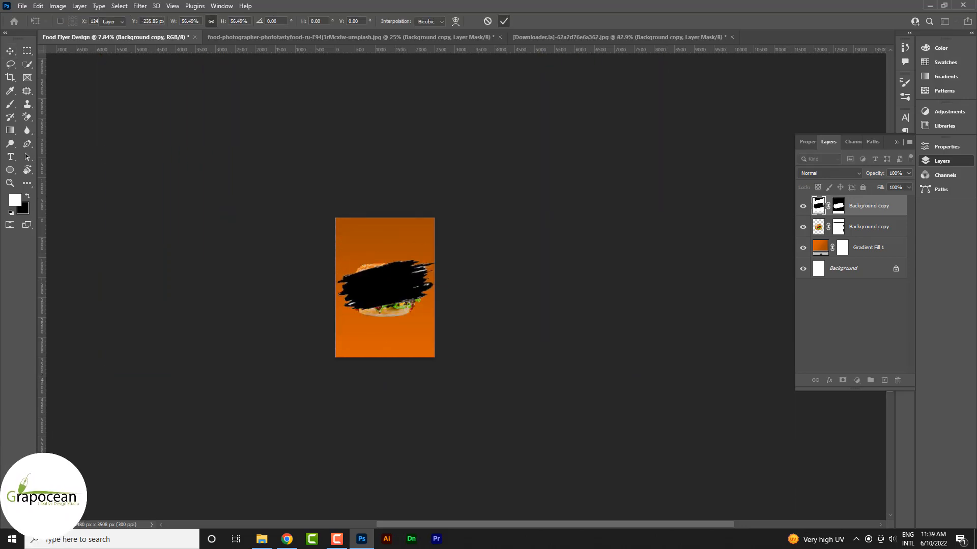
- Select the white gaps between the brush stroke's upper-right streaks with the Magic Wand and delete them
scroll(421, 275, "up", 10)
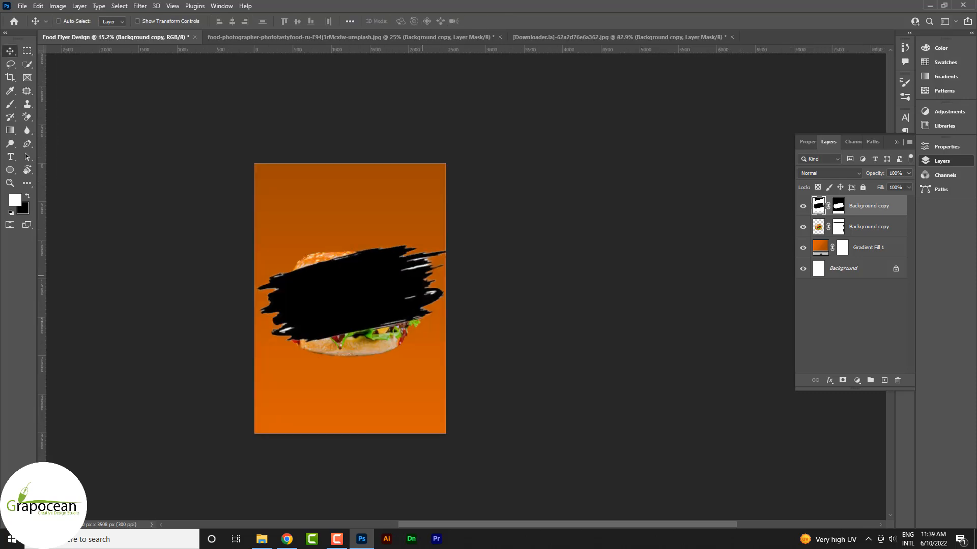
mouse_move(28, 64)
left_mouse_down()
mouse_move(53, 66)
mouse_move(71, 83)
left_mouse_up()
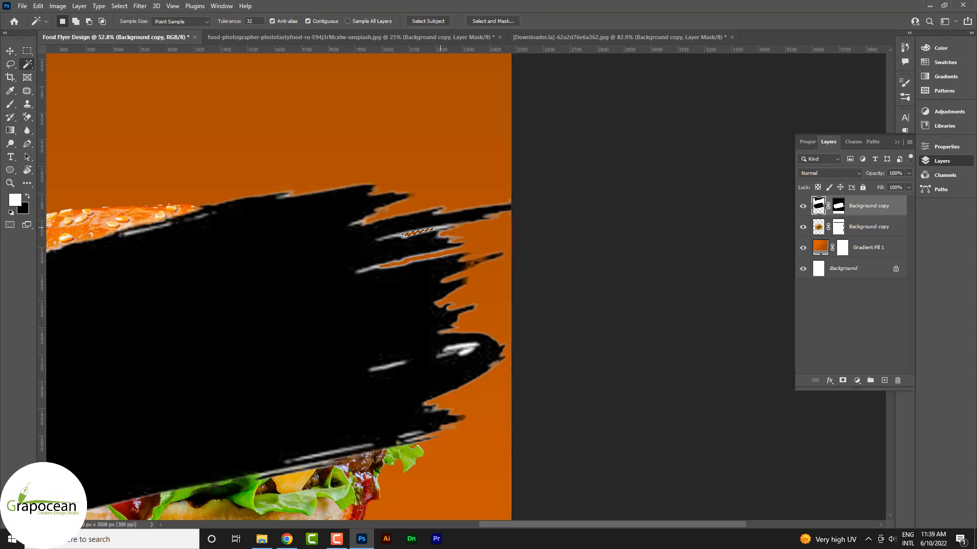
left_click(441, 227, "shift")
left_click(418, 236, "shift")
left_click(389, 237)
key("Delete")
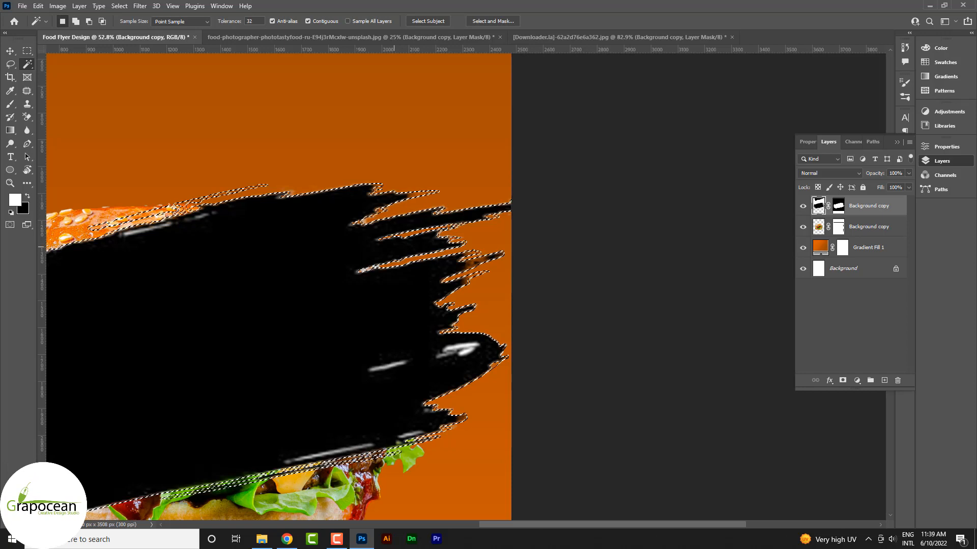
key("ctrl+d")
left_click(367, 271)
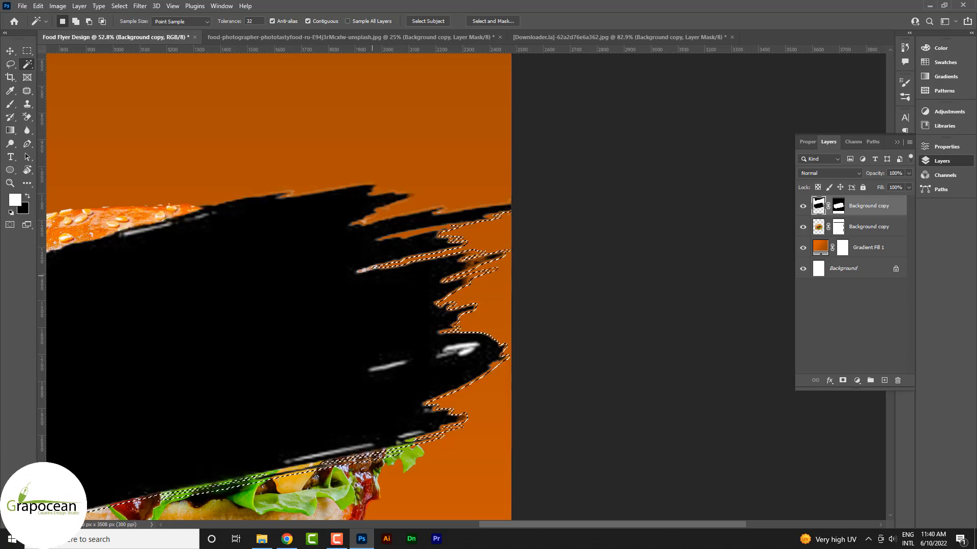
- Delete the remaining white patches inside the black brush stroke using Magic Wand selections
key("ctrl+d")
left_click(457, 348)
key("Delete")
key("ctrl+d")
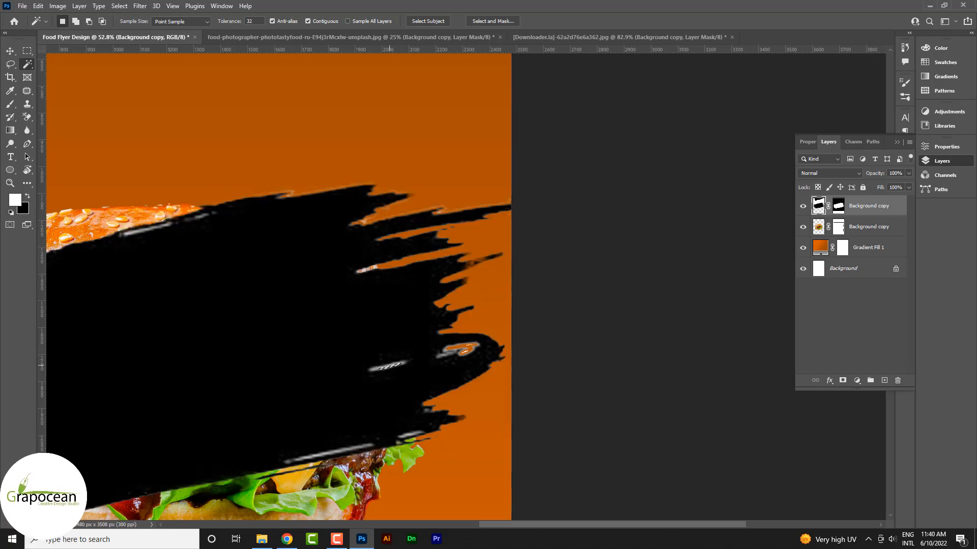
left_click(390, 366)
key("Delete")
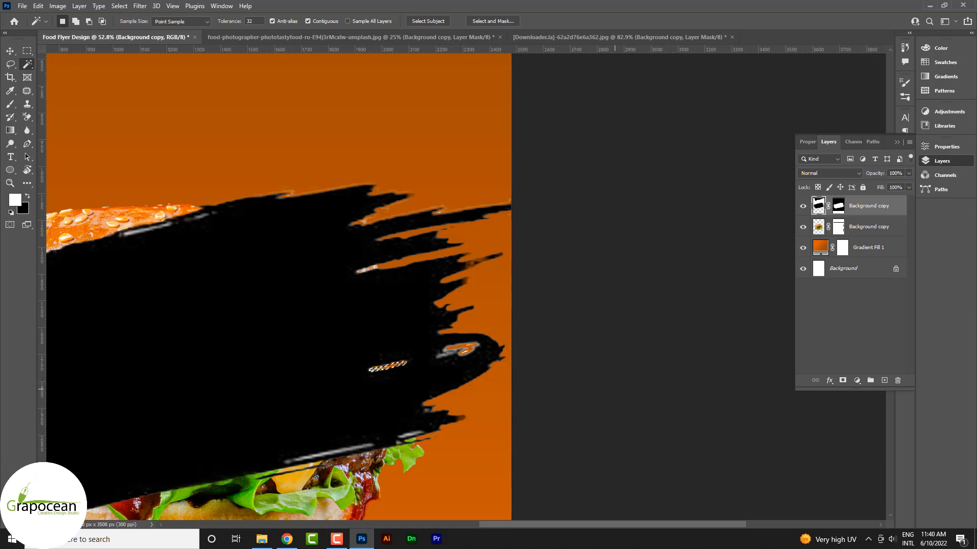
scroll(614, 390, "down", 5)
scroll(251, 395, "up", 4)
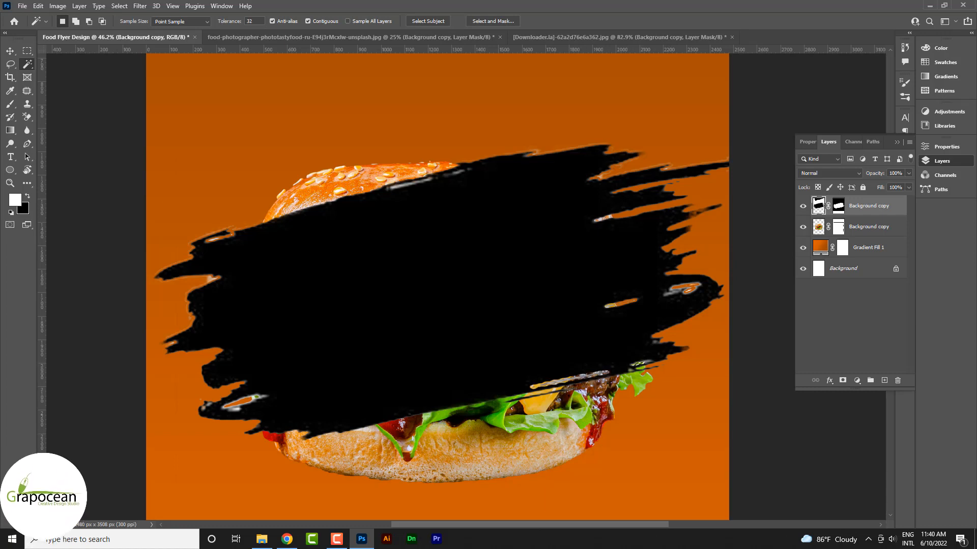
- Move the brush stroke layer beneath the burger layer, directly above the gradient fill
key("v")
left_click(527, 286)
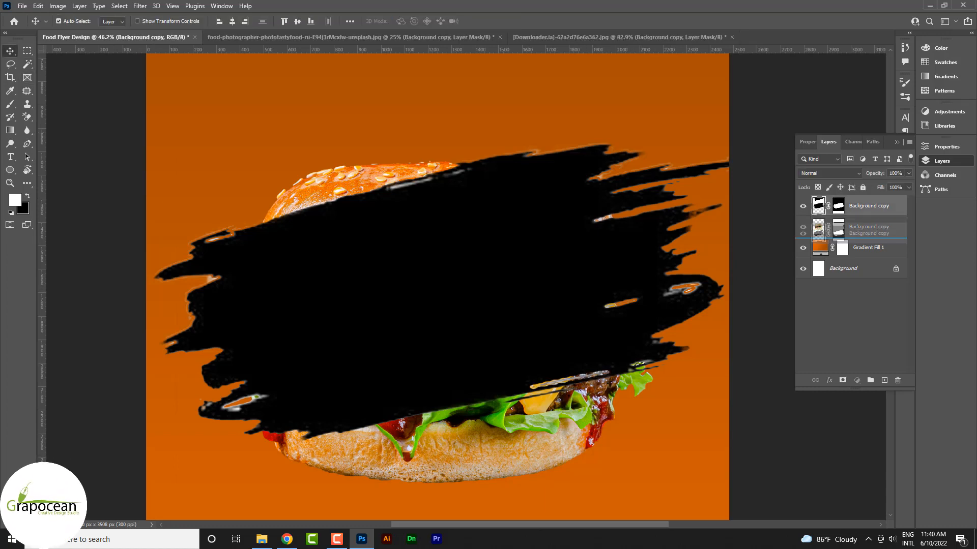
left_click_drag(819, 233, 819, 235)
scroll(652, 288, "down", 5)
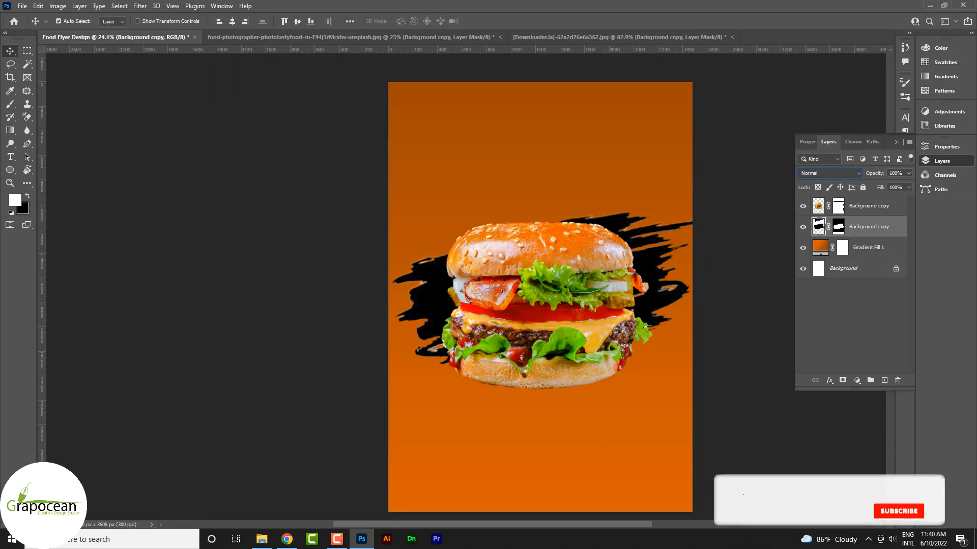
- Apply the brush stroke layer's mask permanently to the layer
right_click(837, 226)
left_click(861, 253)
left_click(803, 227)
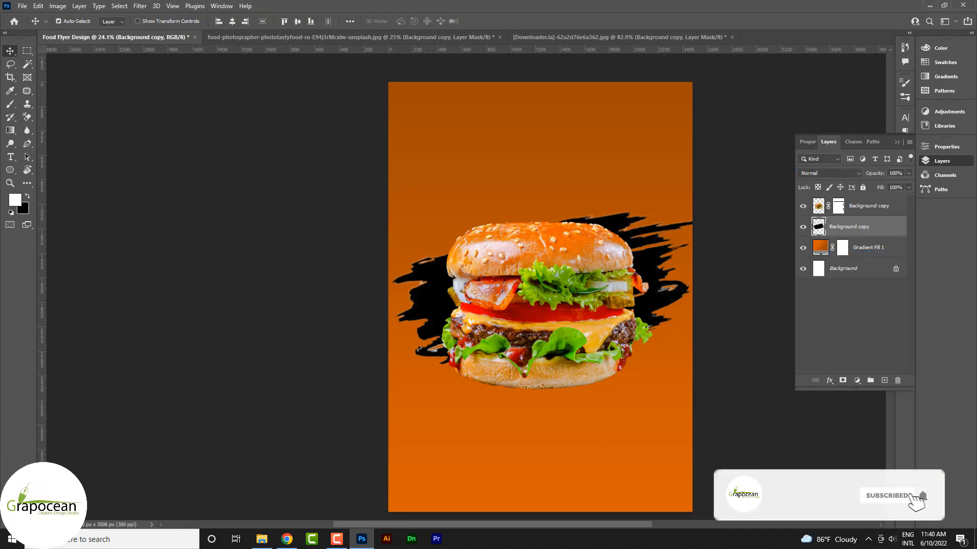
- Apply a black (000000) Color Overlay in Normal mode at 100% opacity to the brush stroke layer
right_click(875, 227)
left_click(771, 99)
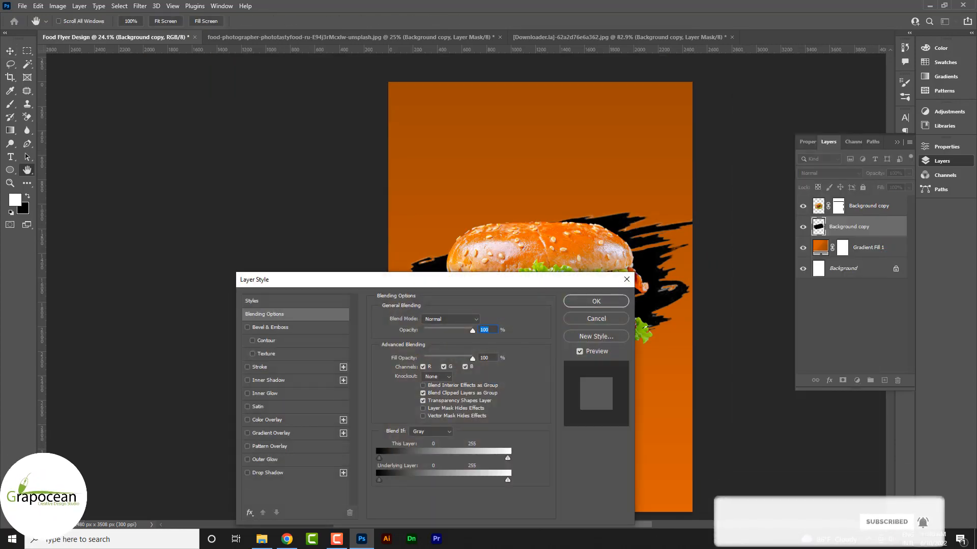
left_click(272, 419)
left_click_drag(437, 279, 895, 261)
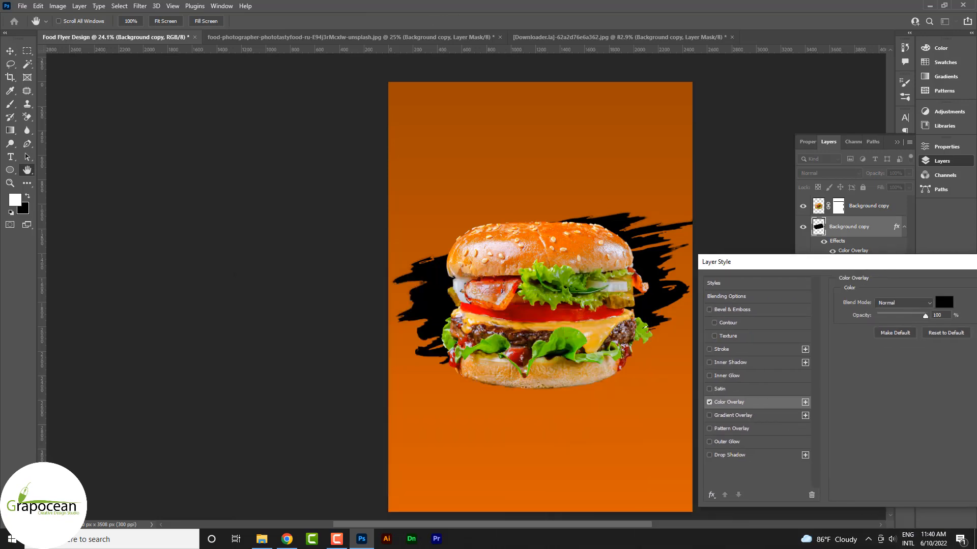
left_click(944, 302)
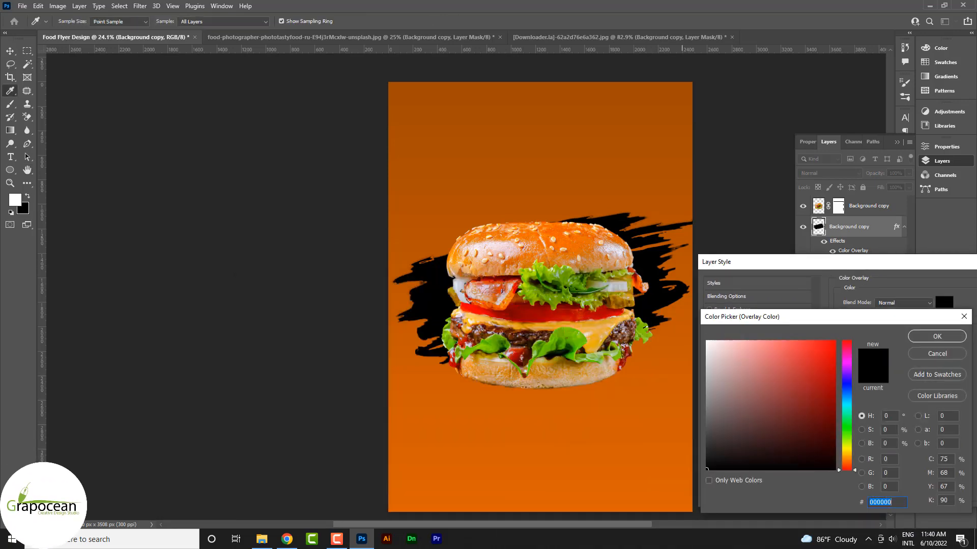
left_click(937, 337)
left_click_drag(906, 261, 712, 323)
left_click(864, 345)
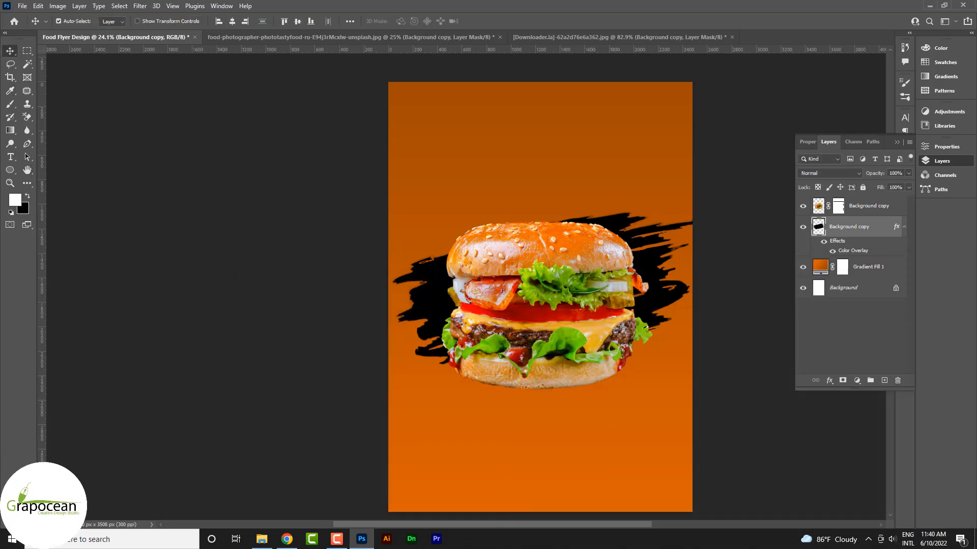
- Convert the brush stroke layer, including its Color Overlay effect, to a smart object
left_click(829, 173)
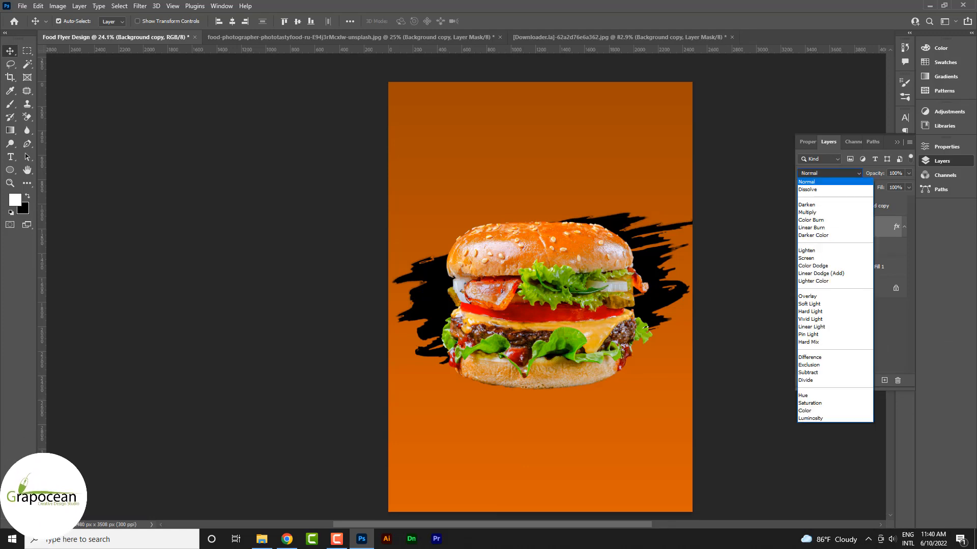
key("Escape")
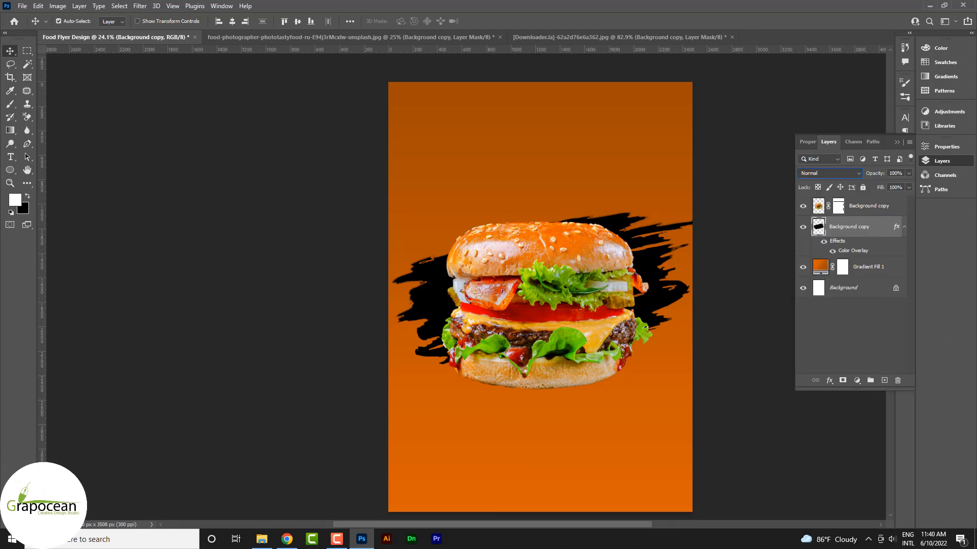
right_click(845, 227)
left_click(763, 240)
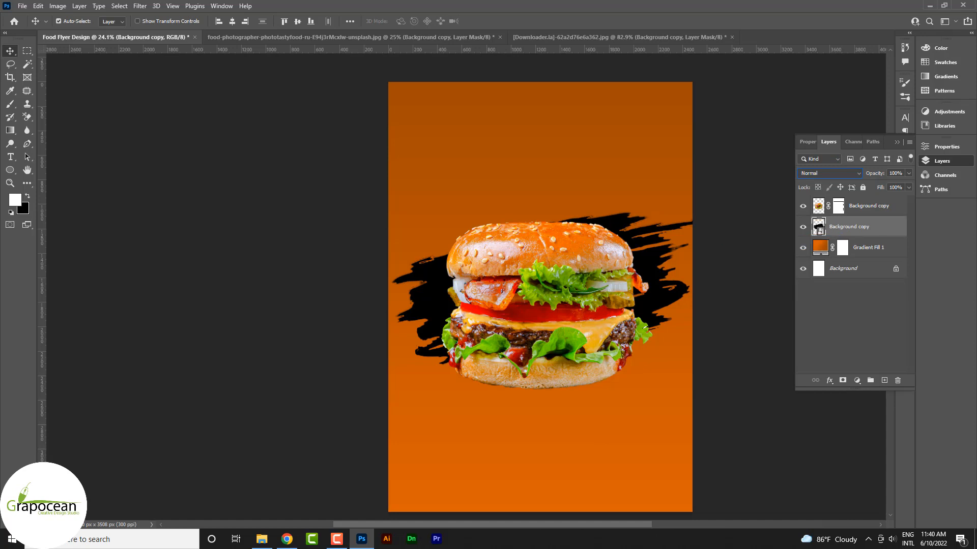
- Set the brush stroke smart object's blend mode to Overlay
left_click(829, 173)
key("Up")
key("Up")
key("Up")
key("Up")
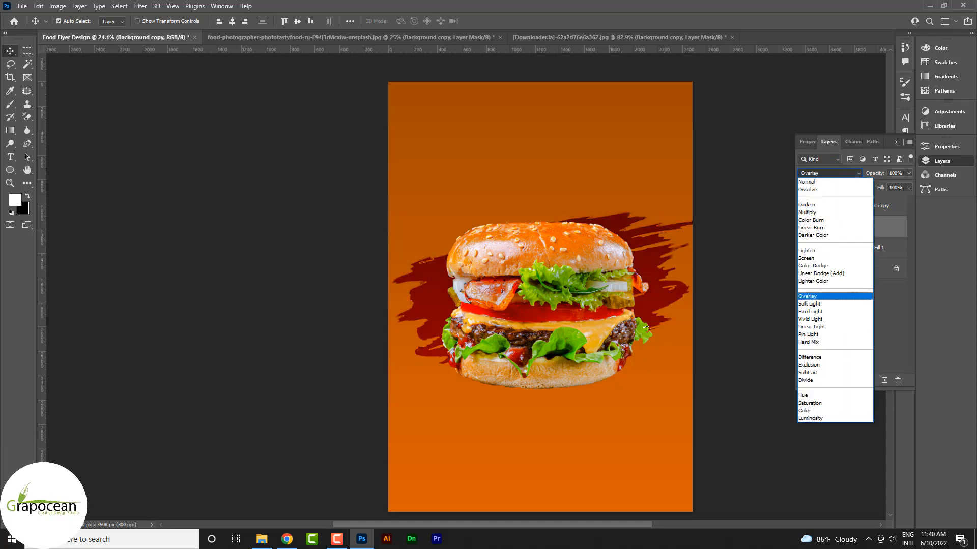
left_click(814, 296)
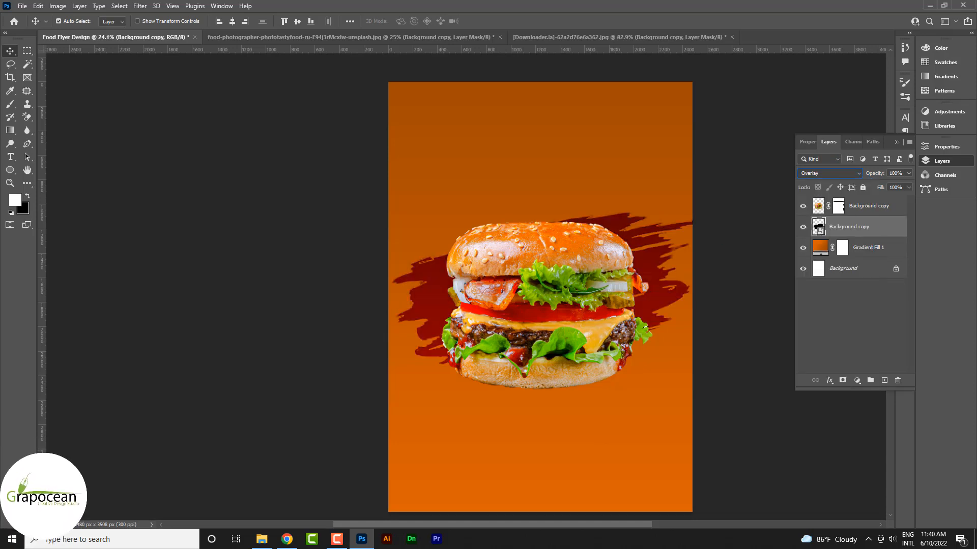
left_click(743, 343)
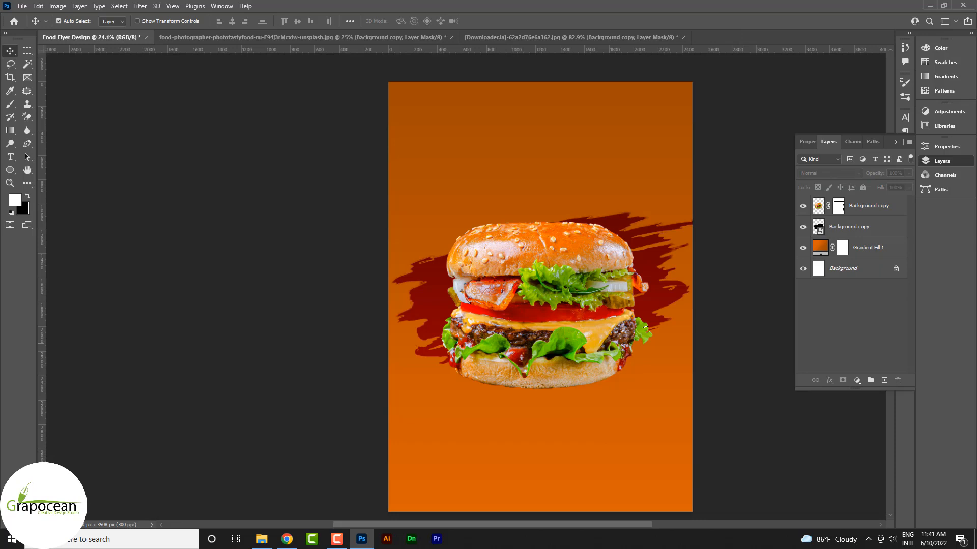
left_click(865, 226)
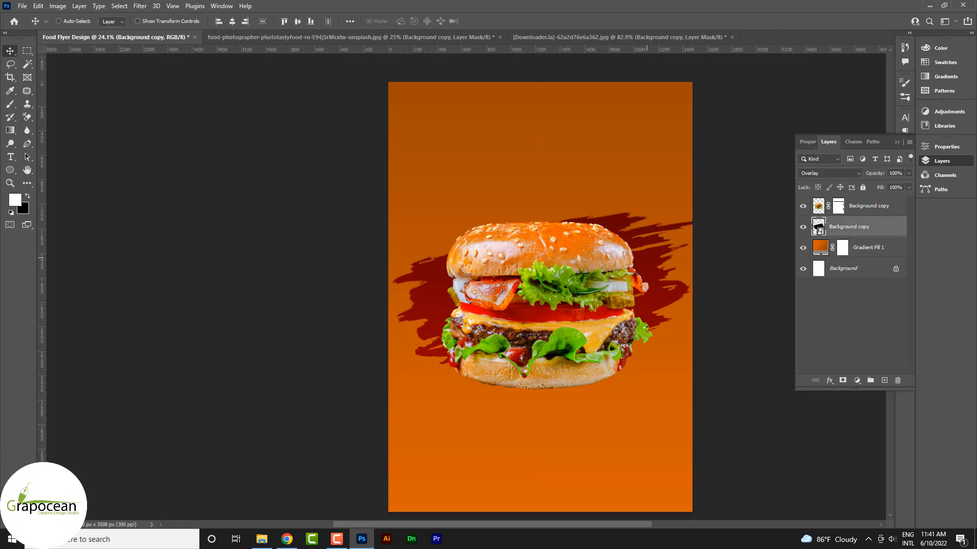
- Move the brush stroke upward so that much of it shows above the burger bun
scroll(636, 278, "down", 10)
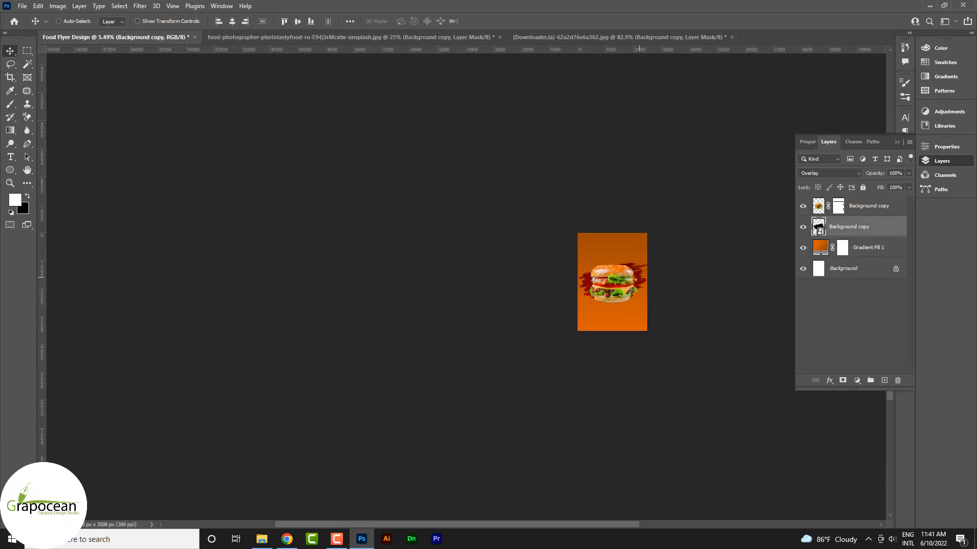
scroll(632, 275, "up", 5)
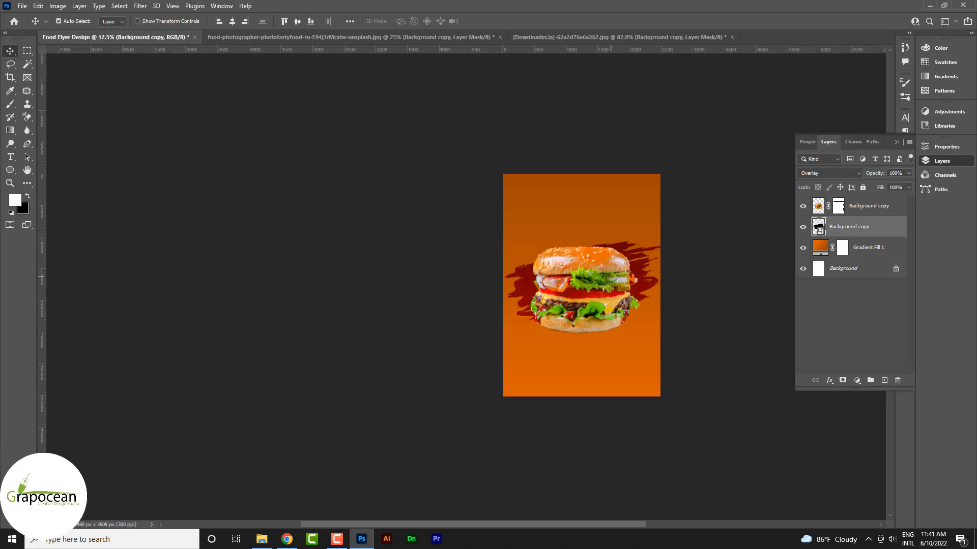
scroll(590, 285, "down", 2)
scroll(590, 284, "up", 6)
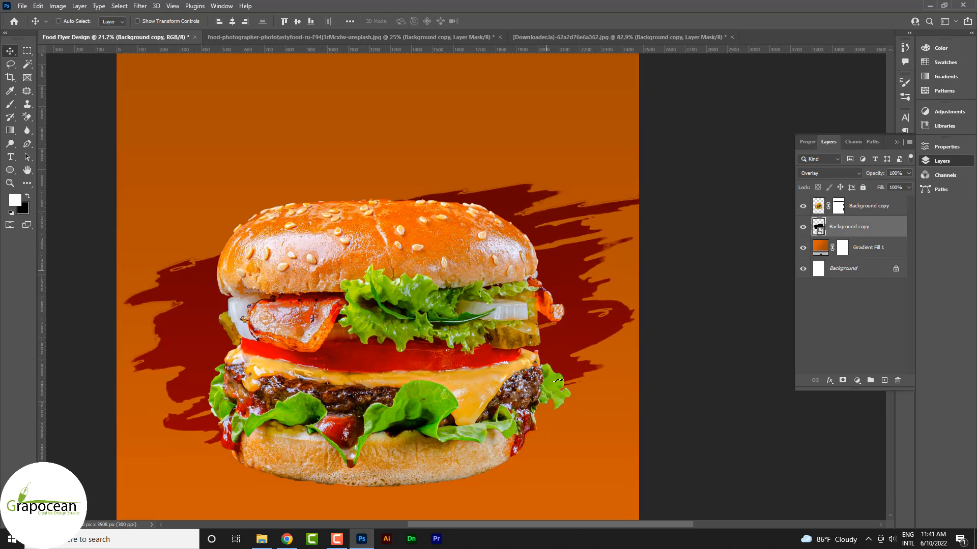
left_click_drag(549, 330, 547, 292)
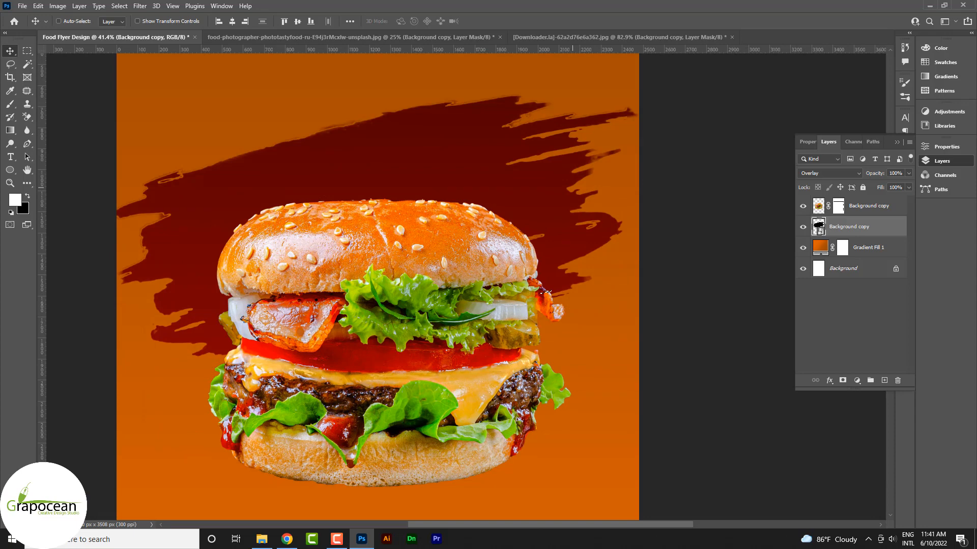
- Rasterize the brush stroke smart object
scroll(547, 293, "down", 2)
right_click(836, 226)
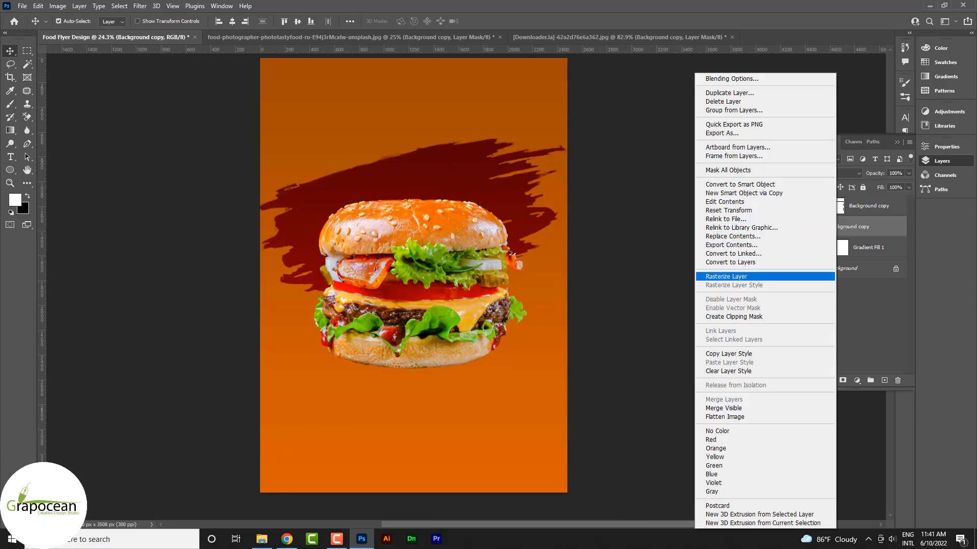
left_click(726, 276)
scroll(520, 248, "down", 2)
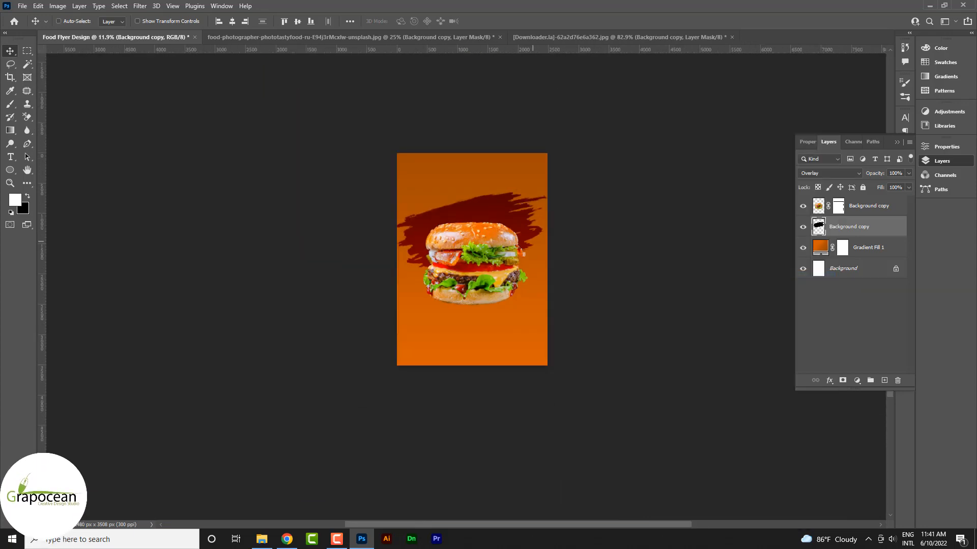
- Shift the brush stroke to the right and slightly down behind the burger, and clear the small stray selection
key("ctrl+t")
key("Escape")
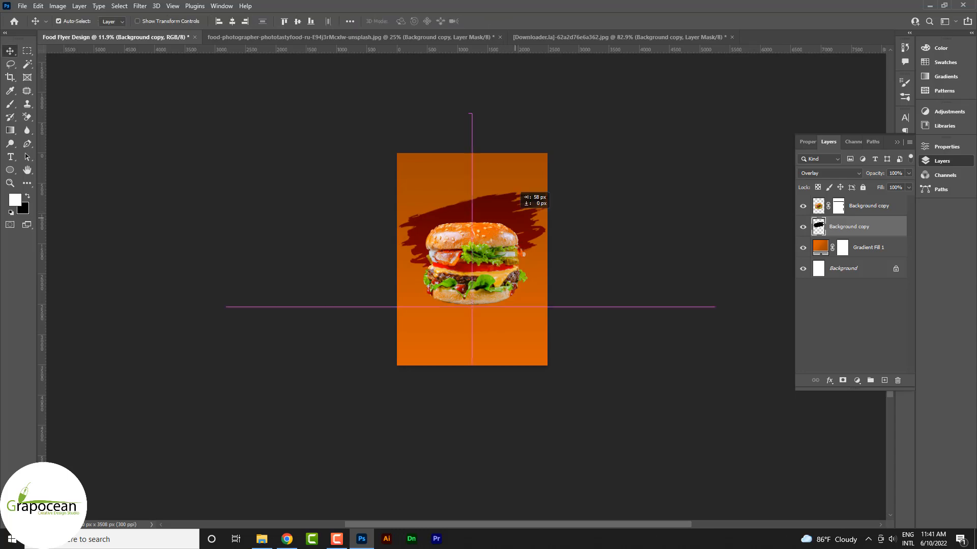
left_click_drag(516, 194, 522, 201)
key("ctrl+t")
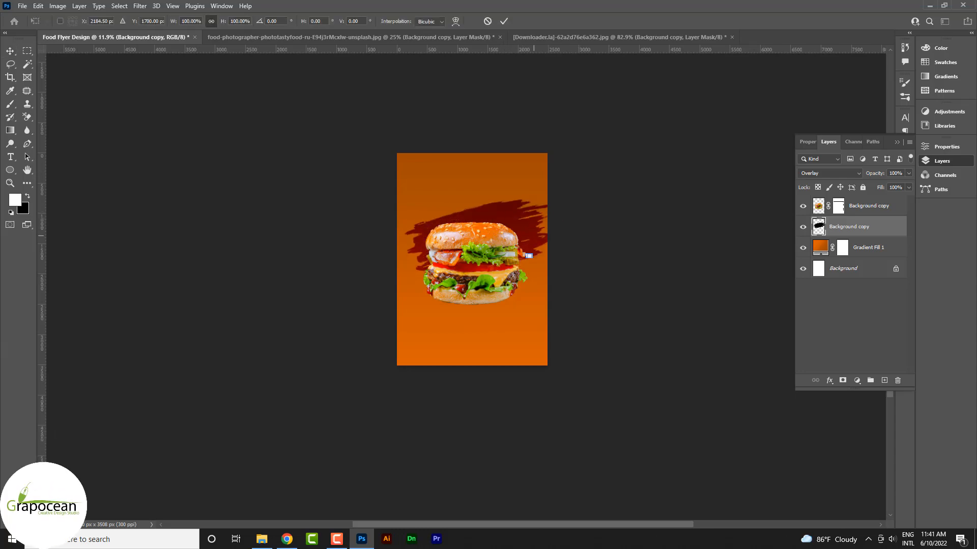
scroll(531, 256, "up", 10)
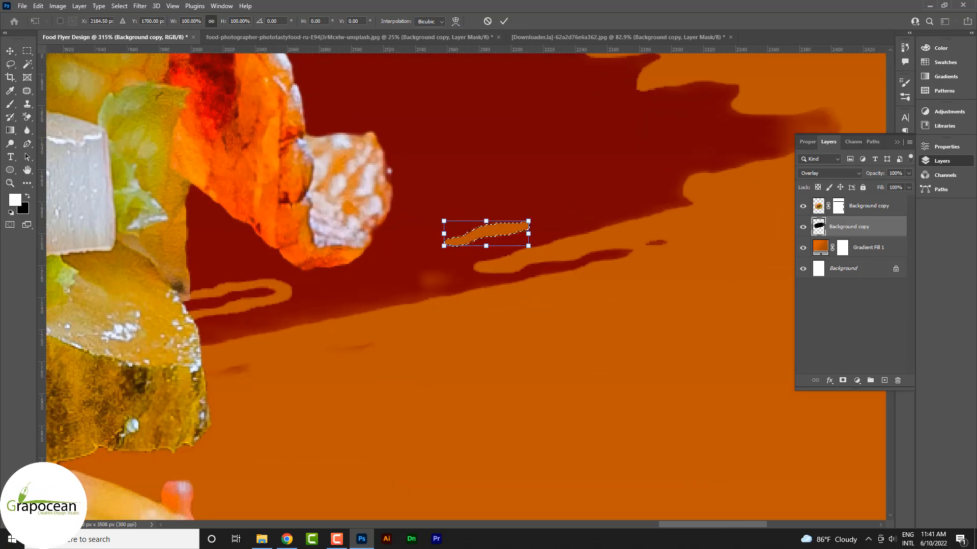
key("m")
key("ctrl+0")
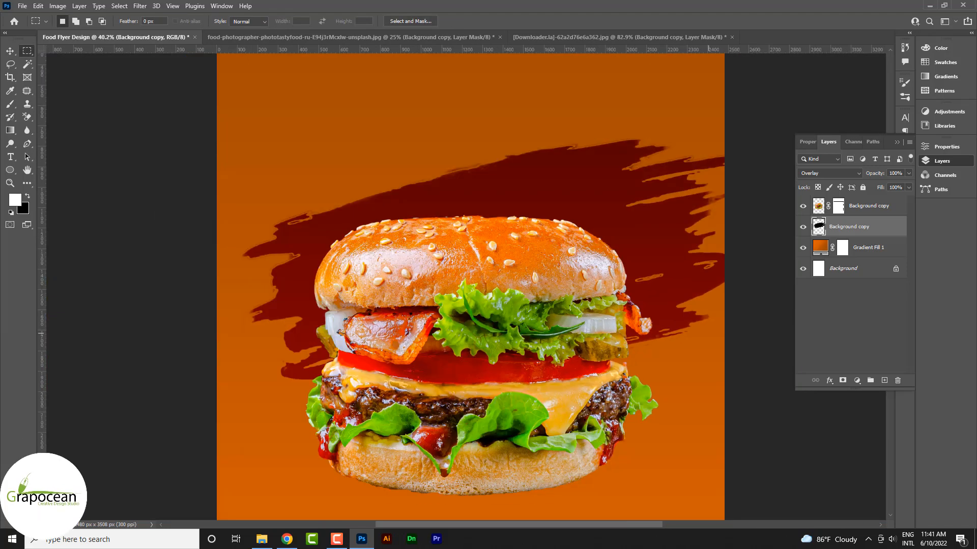
- Try rotating the brush stroke 45° and enlarging it to about 173% behind the burger
key("ctrl+t")
scroll(614, 393, "down", 8)
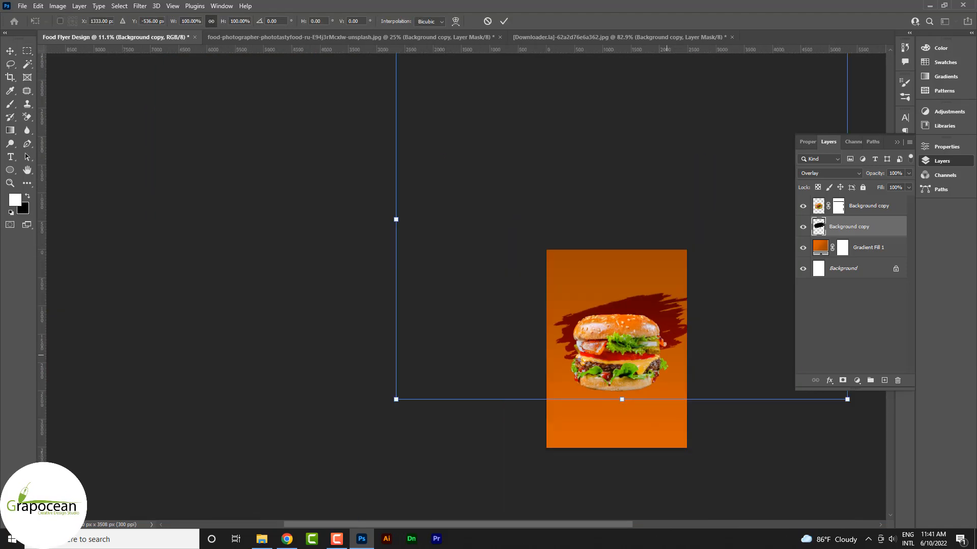
left_click_drag(736, 398, 602, 407)
left_click_drag(632, 343, 669, 379)
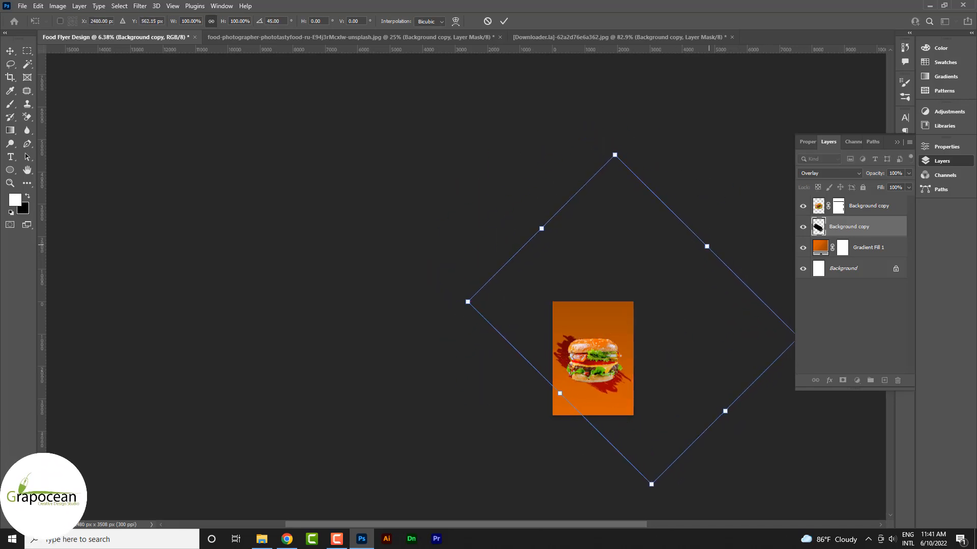
left_click_drag(707, 246, 761, 192)
left_click_drag(603, 385, 652, 358)
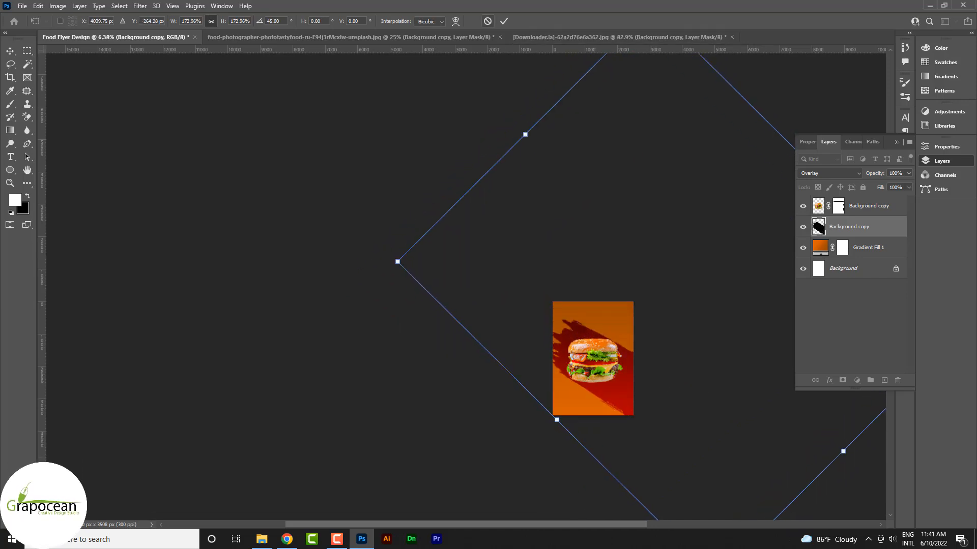
key("Return")
- Undo the brush stroke's transform, moves and rasterization, back to the smart object centred behind the burger
scroll(616, 339, "up", 5)
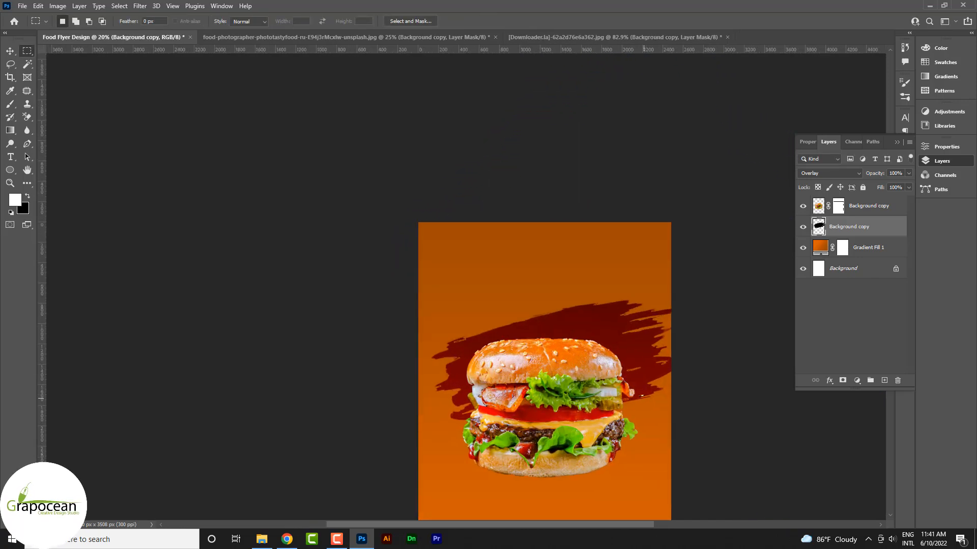
mouse_move(642, 395)
left_mouse_down()
mouse_move(627, 383)
mouse_move(631, 426)
left_mouse_up()
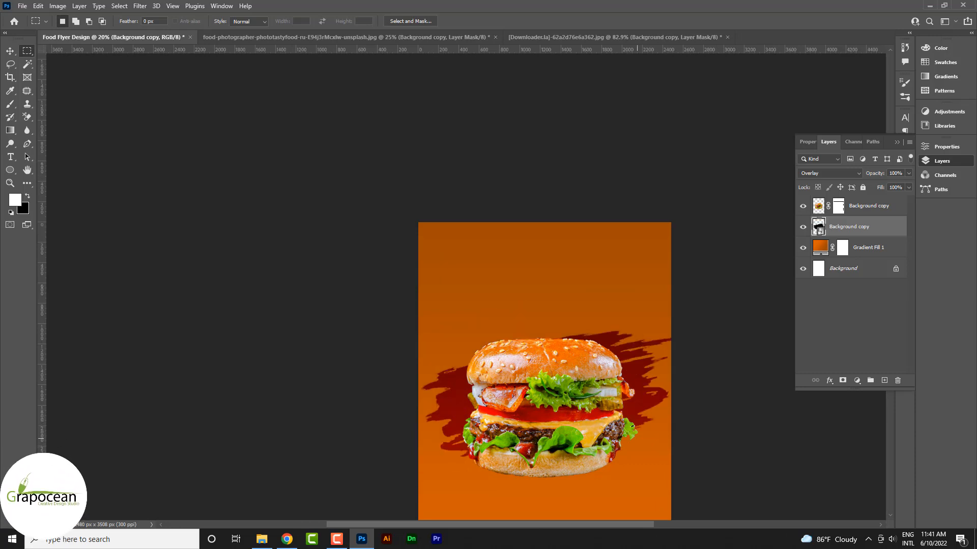
scroll(632, 427, "down", 2)
left_click(10, 51)
left_click(356, 306)
scroll(470, 388, "down", 3)
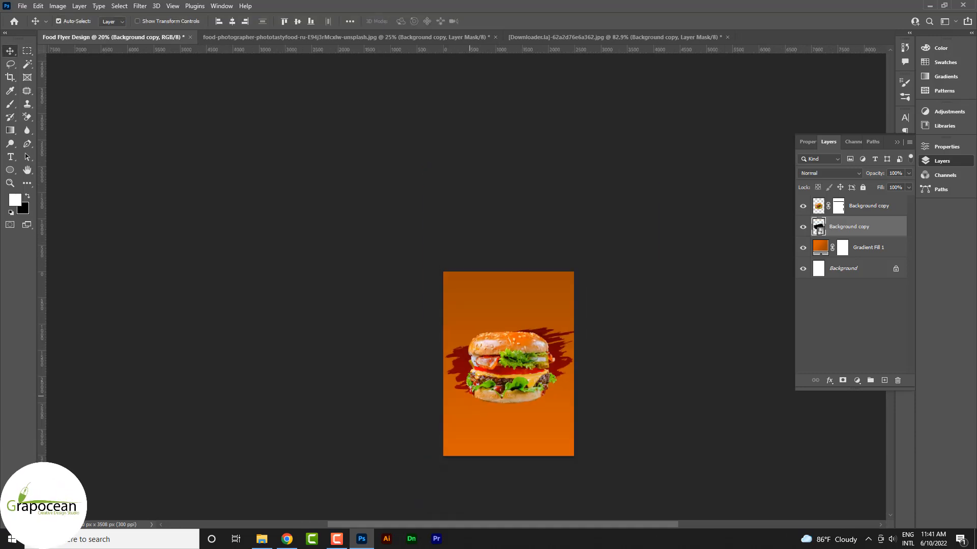
scroll(535, 384, "down", 2)
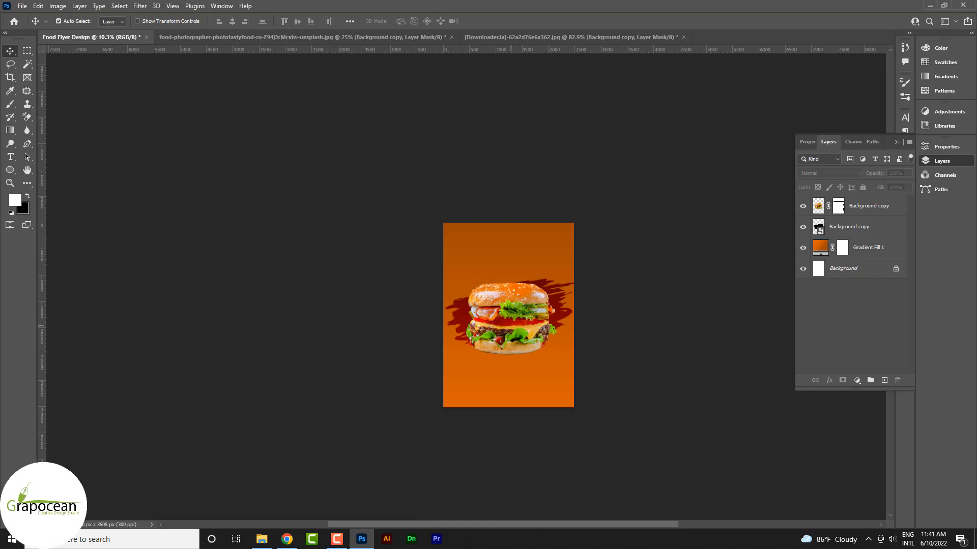
- Check the brush stroke smart object's contents and close them, and set the layer's blend mode to Divide in the flyer
double_click(818, 227)
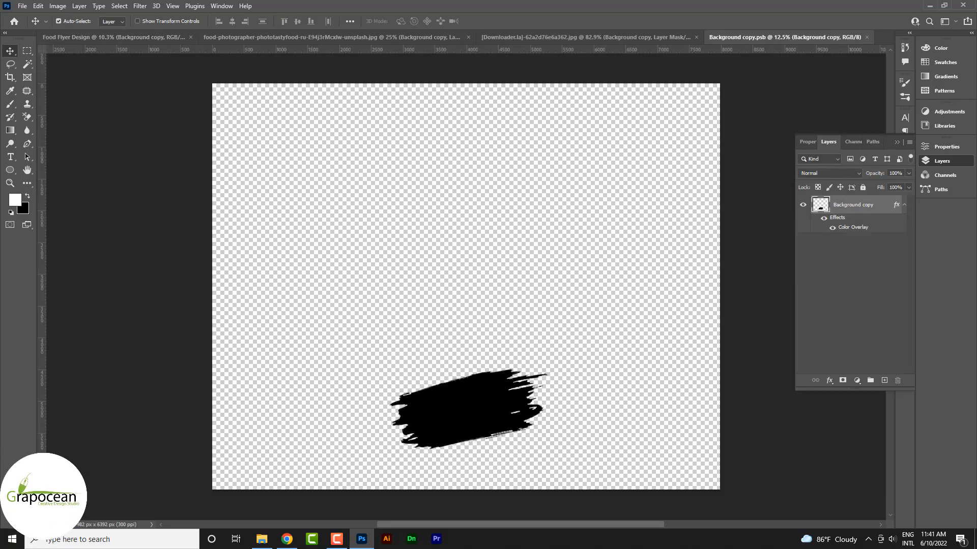
key("ctrl+w")
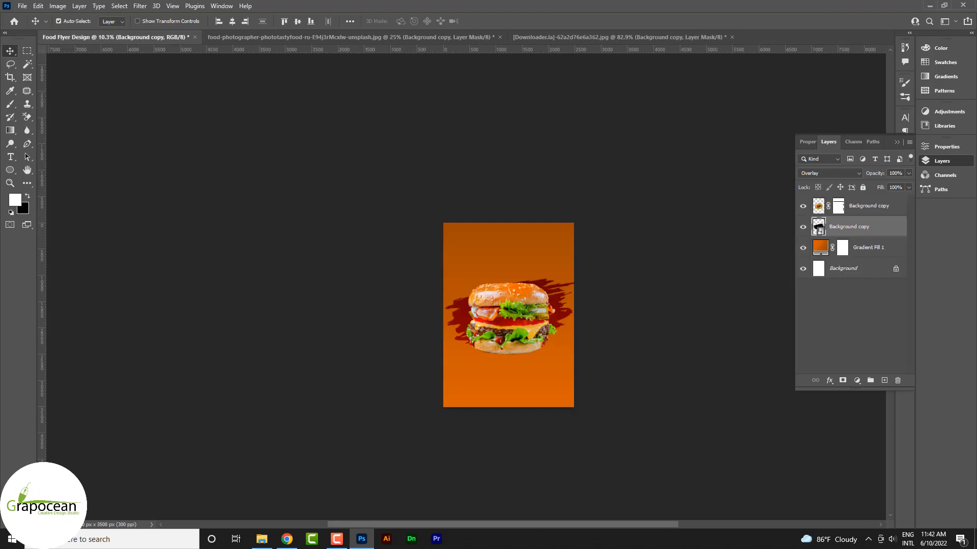
left_click(829, 173)
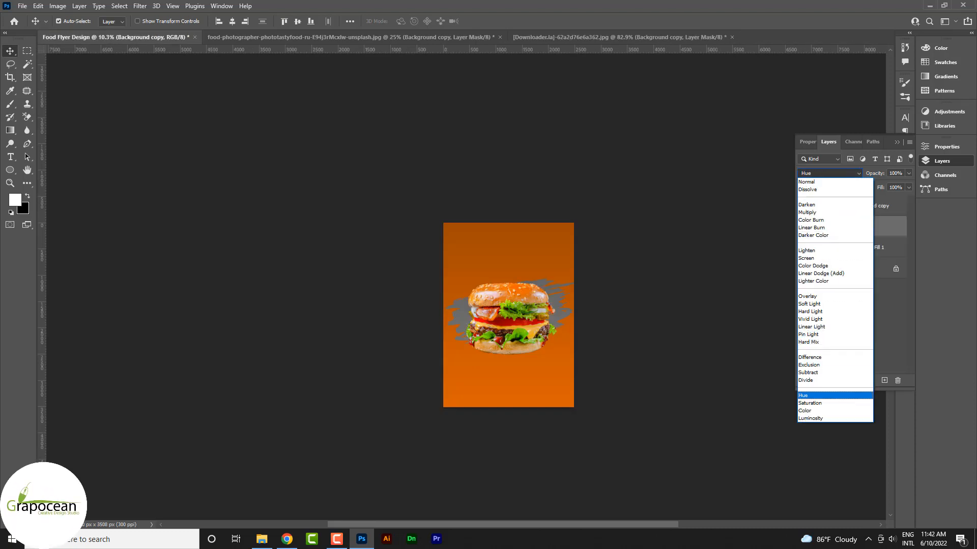
left_click(857, 381)
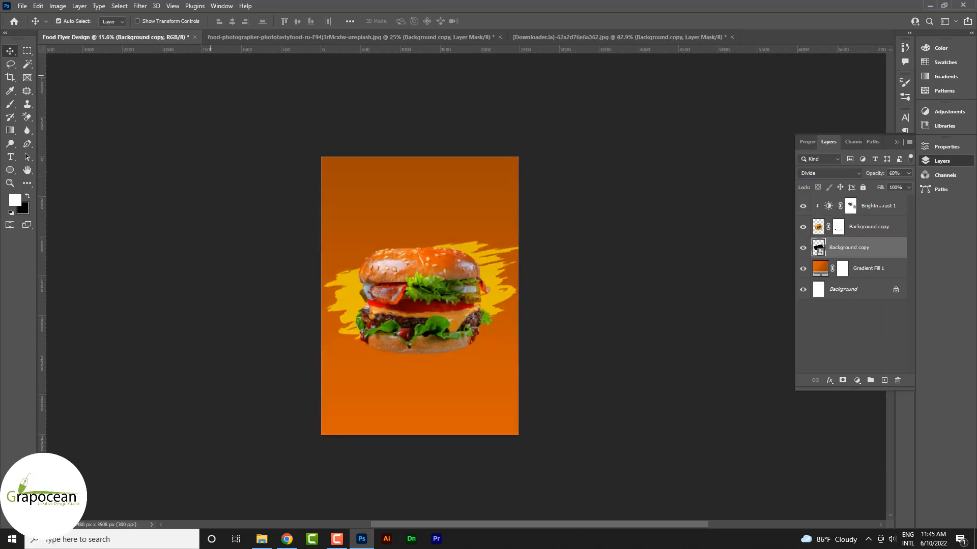
- Open the cloud photo pexels-vaibhav-pixels-9413583 from the Downloads folder
key("alt+f")
key("o")
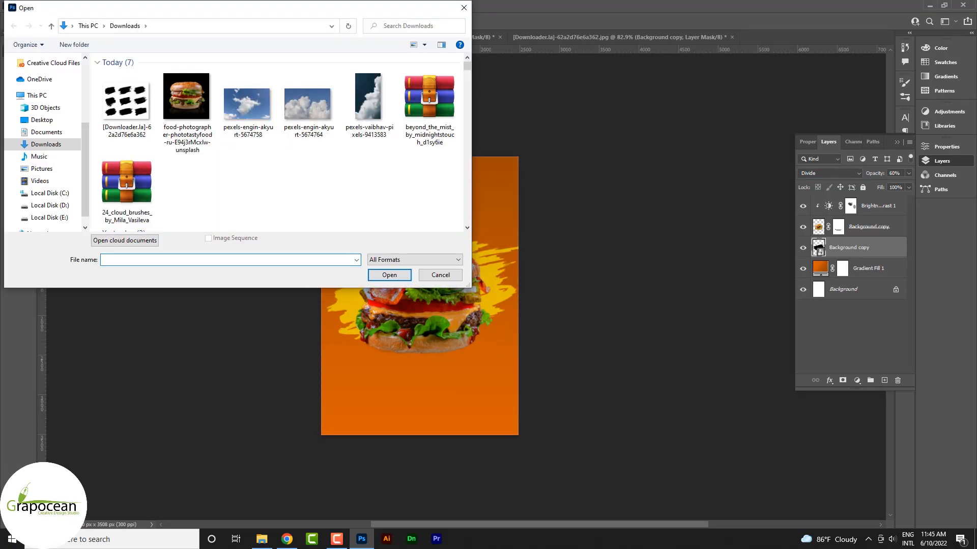
left_click(307, 104)
left_click(368, 104)
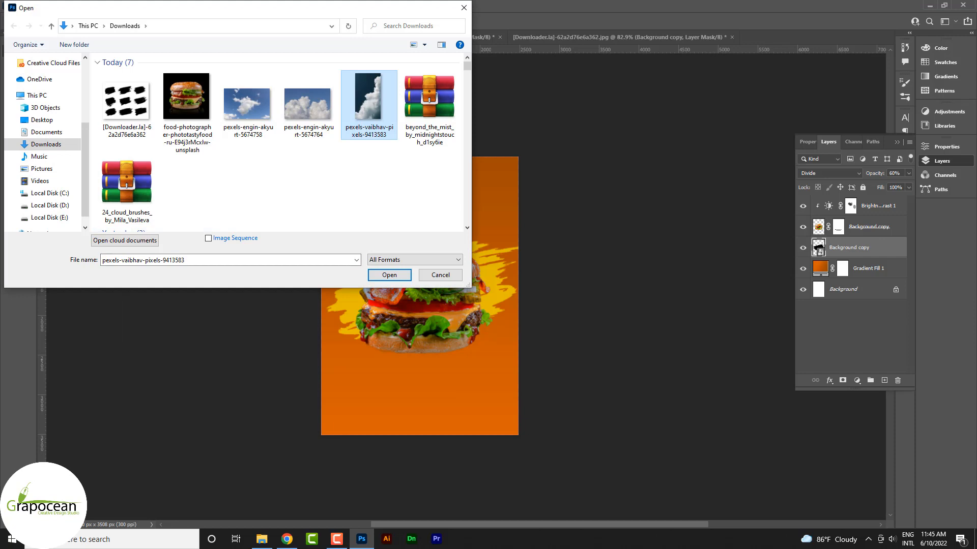
key("Return")
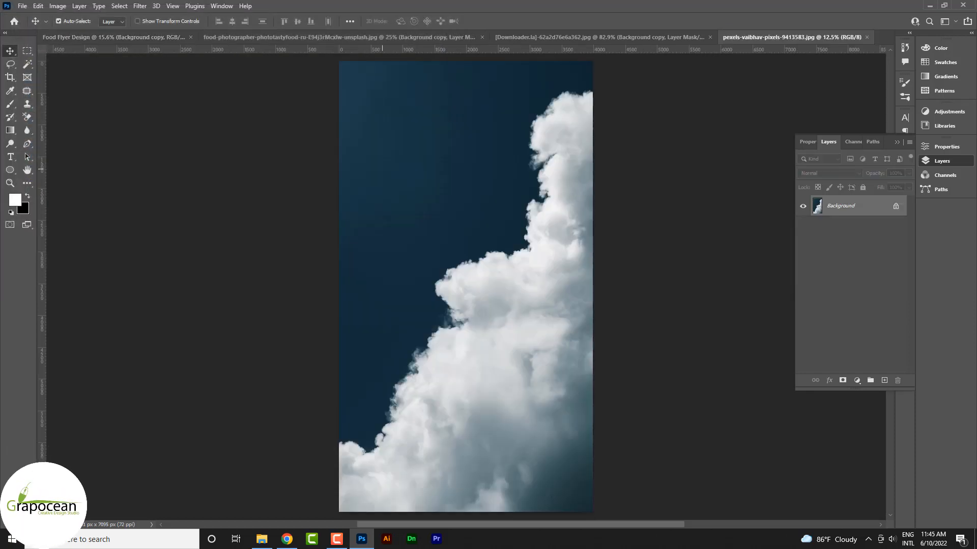
- Select the dark blue sky with the Magic Wand, unlock the background layer, delete the sky, and clear the selection
key("w")
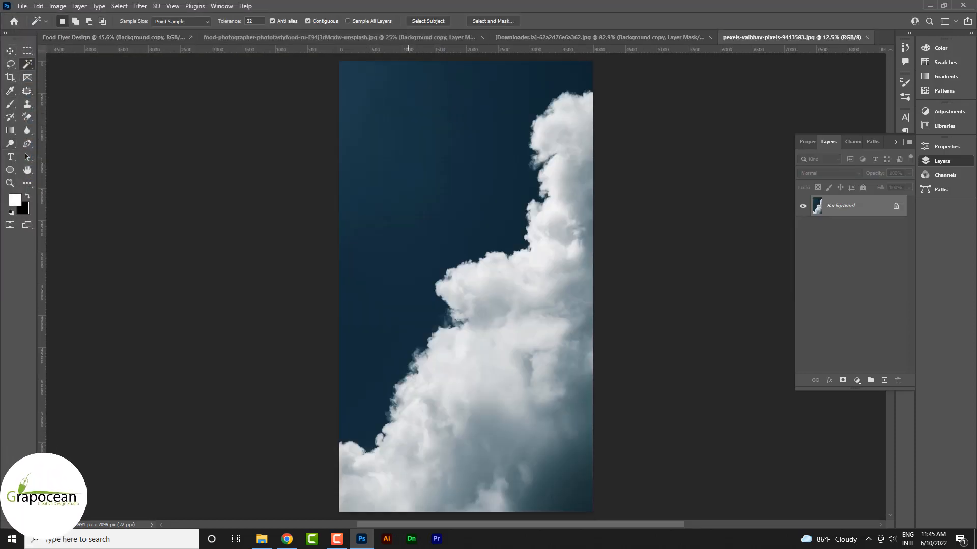
left_click(409, 138)
key("Delete")
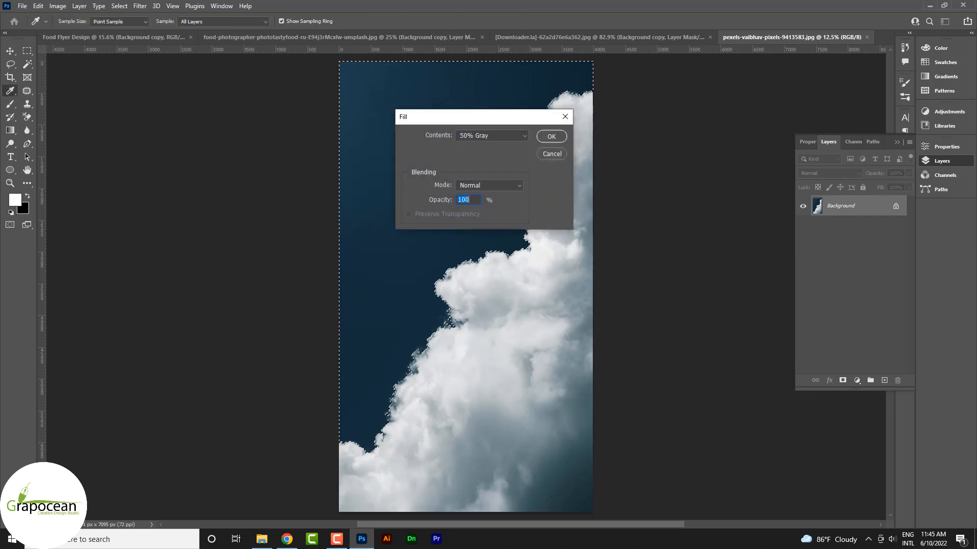
left_click(552, 153)
left_click(896, 206)
key("Delete")
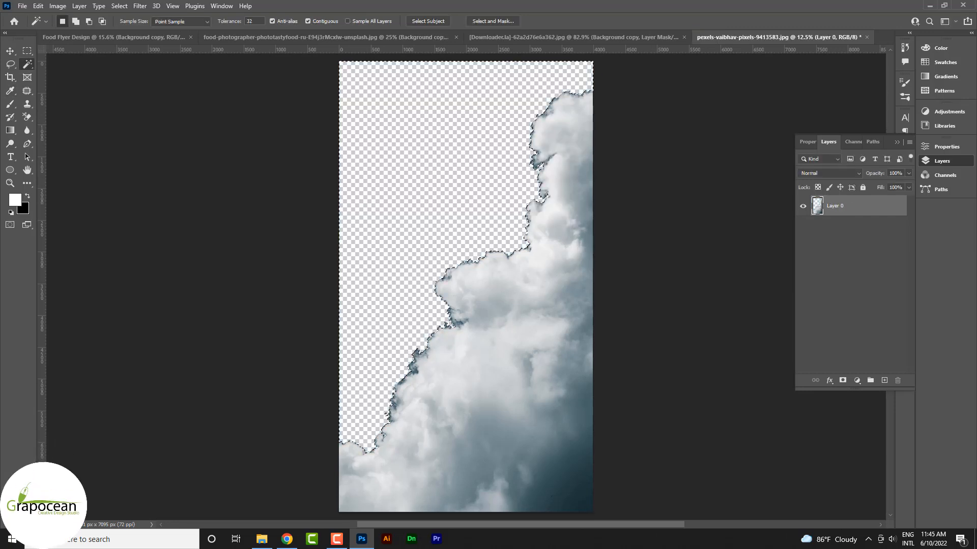
key("ctrl+d")
- Bring the cloud cutout into the Food Flyer Design document and scale it down to about 46.33%
key("v")
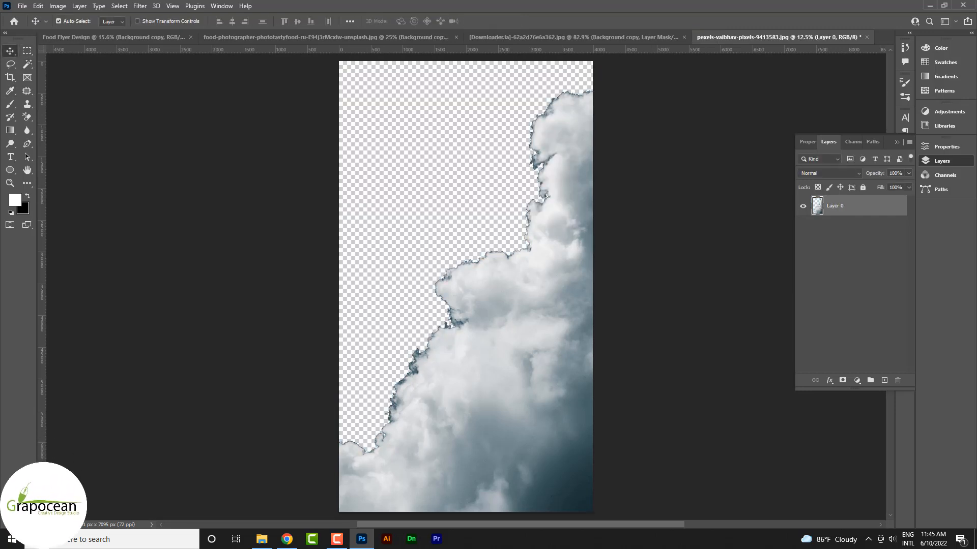
left_click_drag(539, 261, 441, 270)
key("ctrl+t")
scroll(507, 353, "down", 5)
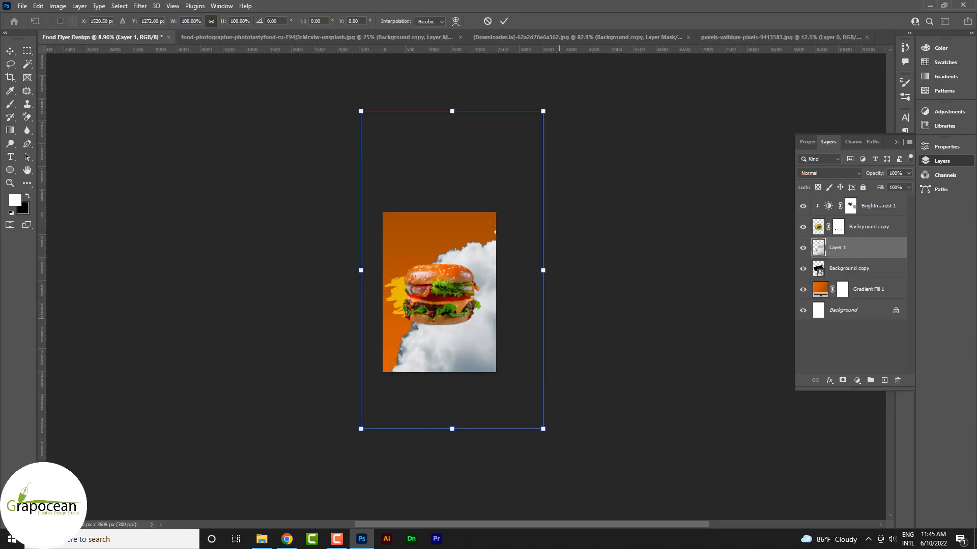
left_click_drag(515, 174, 501, 239)
mouse_move(479, 312)
left_mouse_down()
mouse_move(490, 346)
mouse_move(485, 313)
left_mouse_up()
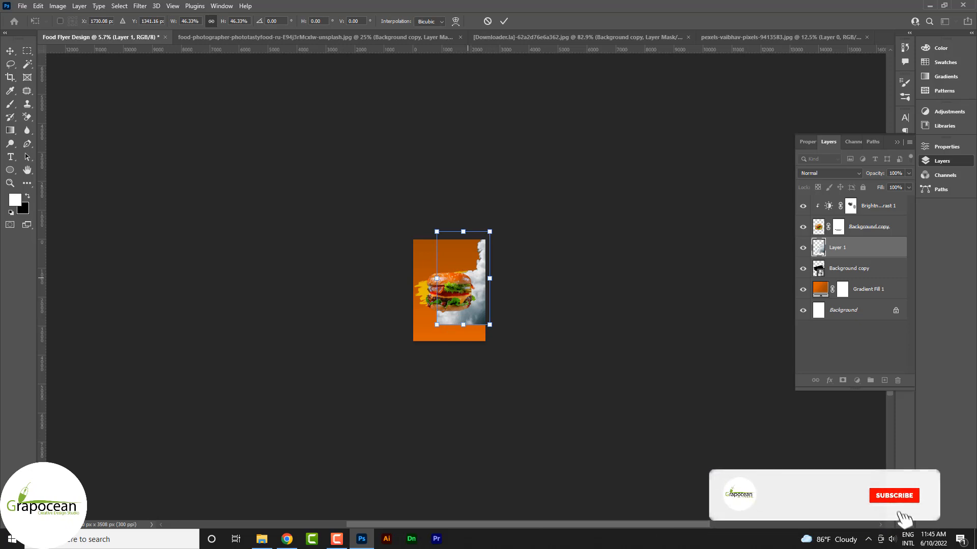
- Rotate the cloud about 90° and place it across the flyer's lower-left corner, below the burger
left_click_drag(468, 278, 433, 320)
left_click_drag(482, 365, 388, 387)
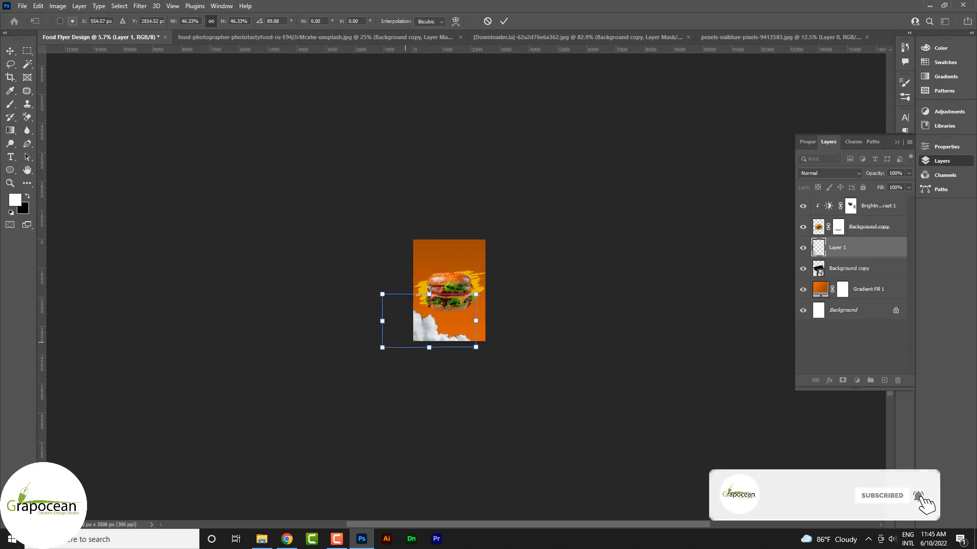
left_click_drag(425, 342, 397, 325)
key("Return")
scroll(458, 327, "up", 10)
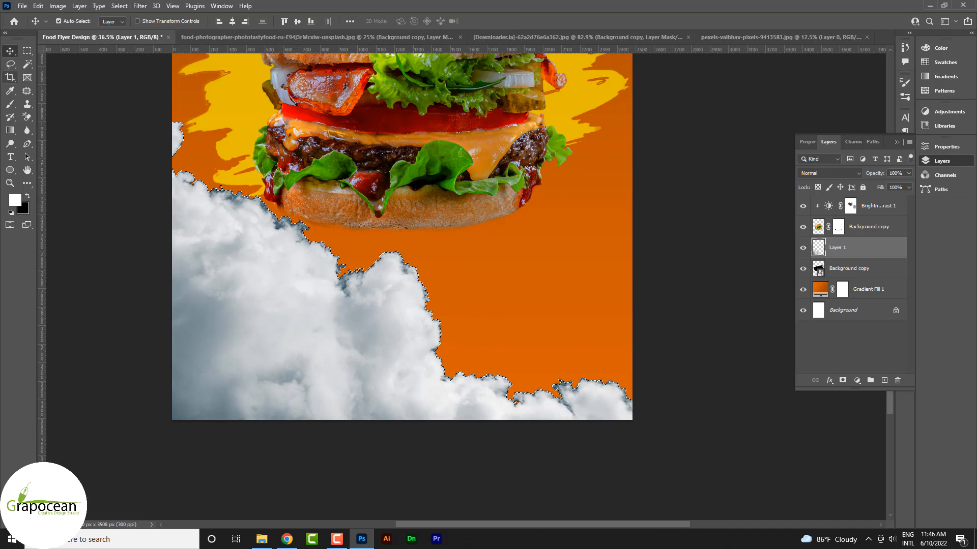
- Paint white over the selected cloud with the Brush tool at 51% opacity to brighten it, and reduce the brush size
right_click(10, 103)
left_click(46, 105)
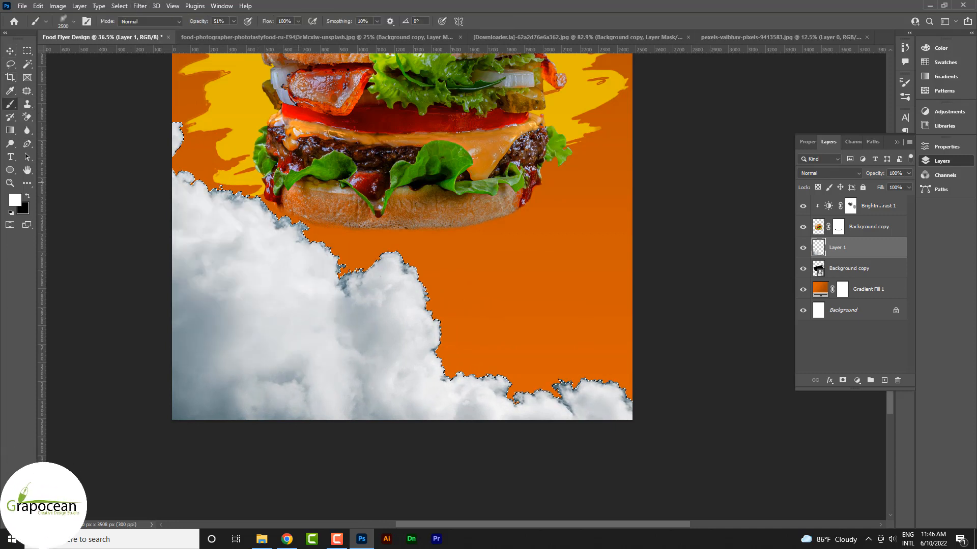
key("bracketleft")
key("bracketleft")
key("bracketleft")
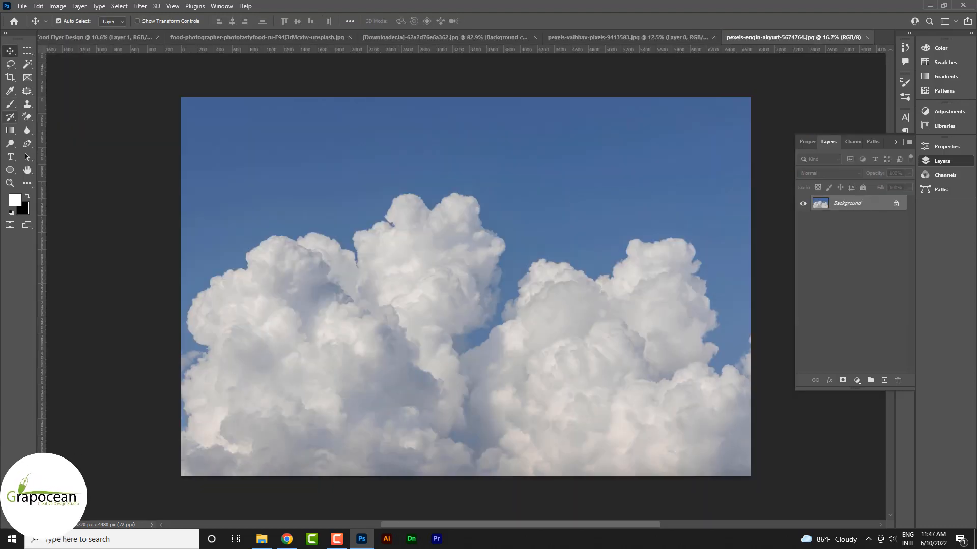
- Select the blue sky in pexels-engin-akyurt-5674764 with the Magic Wand, unlock the background layer, and delete the sky
left_click(240, 149)
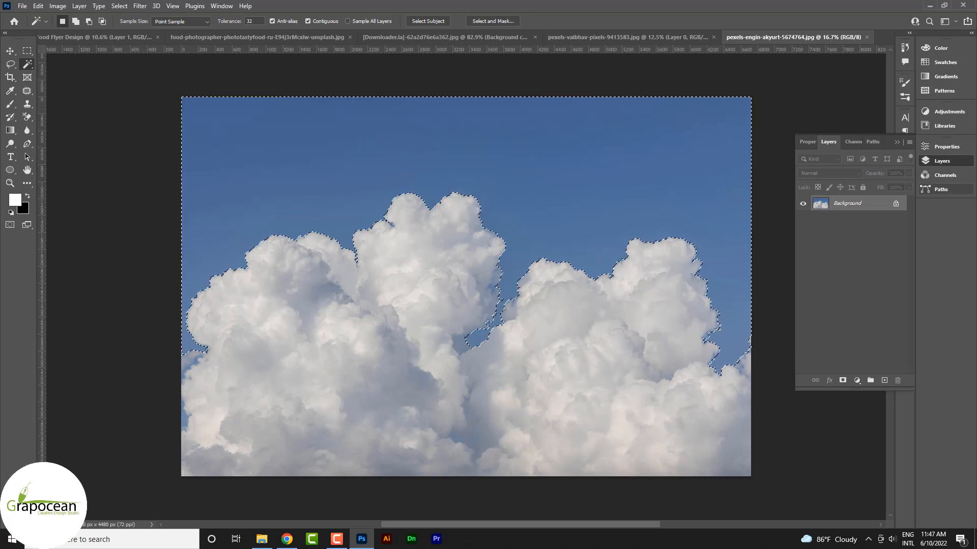
left_click(896, 203)
key("Delete")
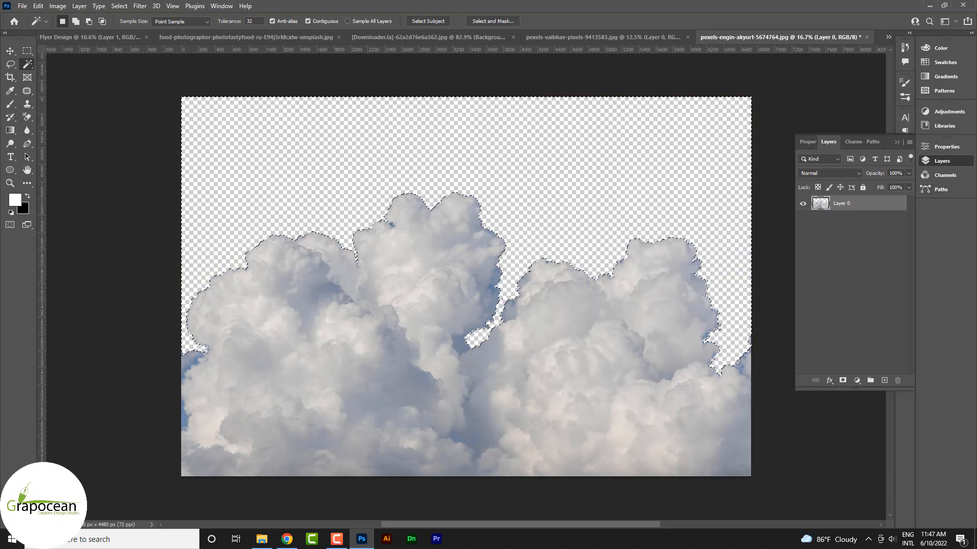
key("m")
- Bring the second cloud cutout into the flyer, turn it upside down at about 51% scale, and place it along the top edge
key("v")
left_click_drag(396, 222, 418, 159)
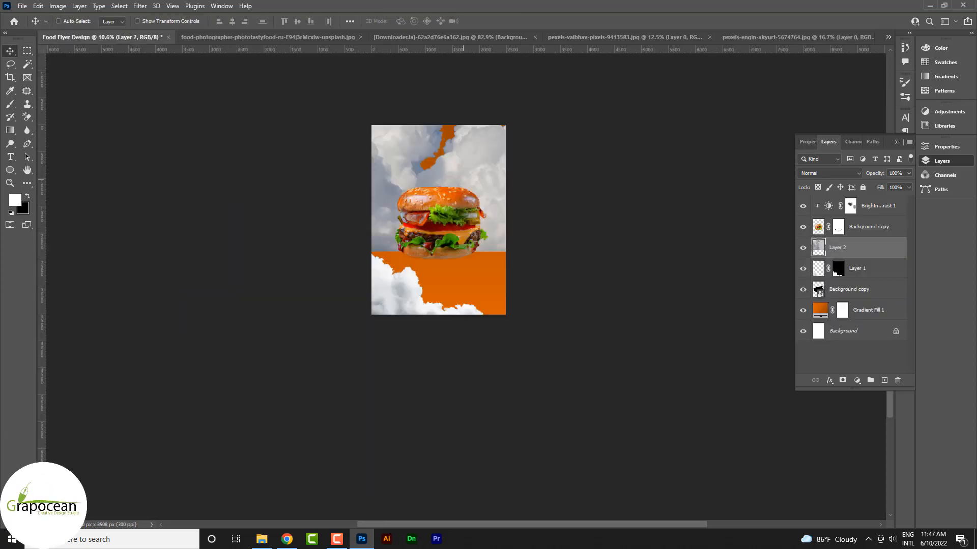
key("ctrl+t")
left_click_drag(602, 251, 278, 98)
left_click_drag(464, 183, 513, 207)
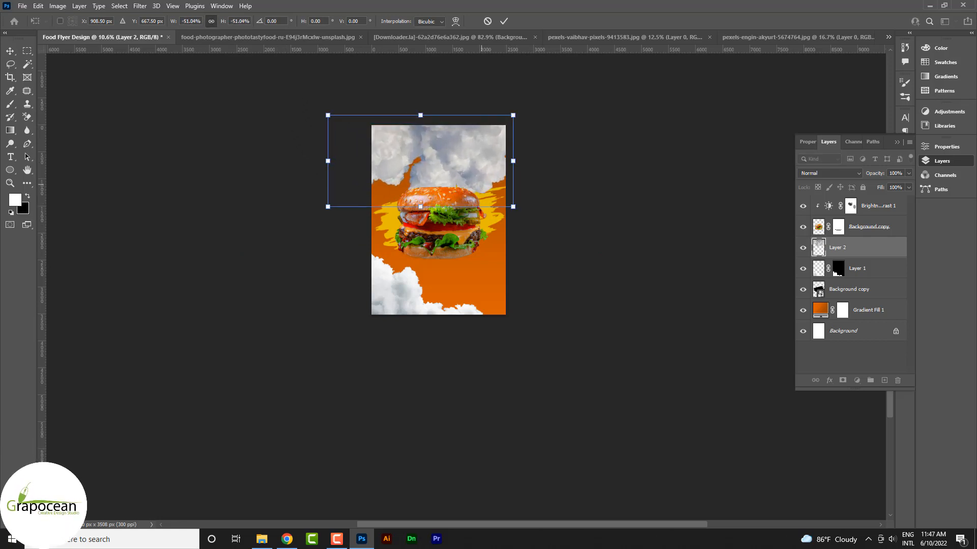
left_click_drag(469, 143, 481, 117)
key("Return")
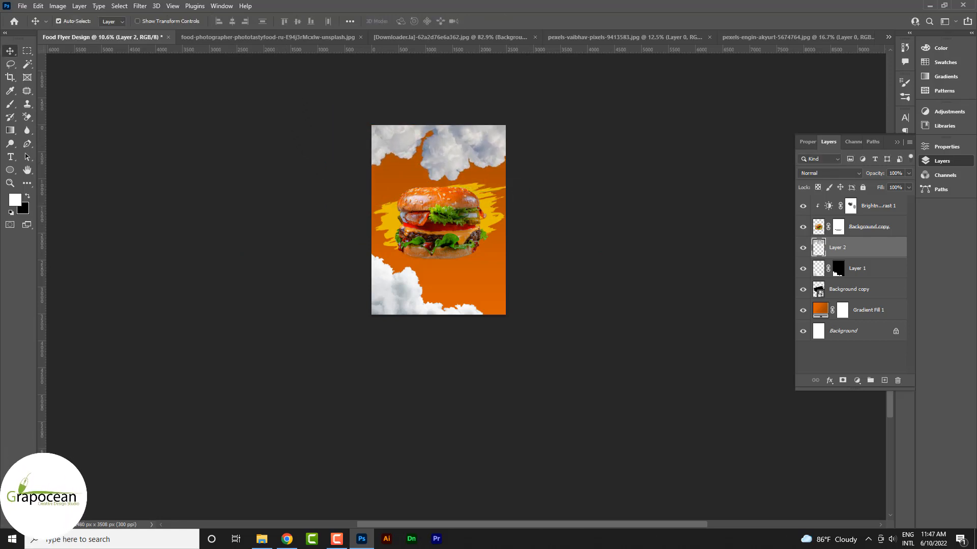
- Set the top clouds' opacity to 22% and fade their lower part with black gradients on a new layer mask
key("1")
key("2")
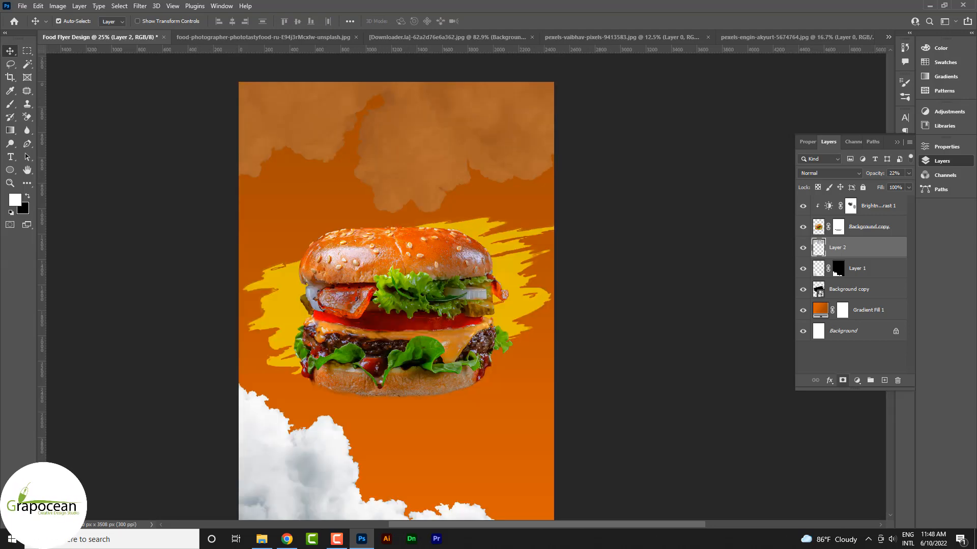
left_click(842, 381)
left_click(10, 131)
left_click_drag(403, 214, 411, 162)
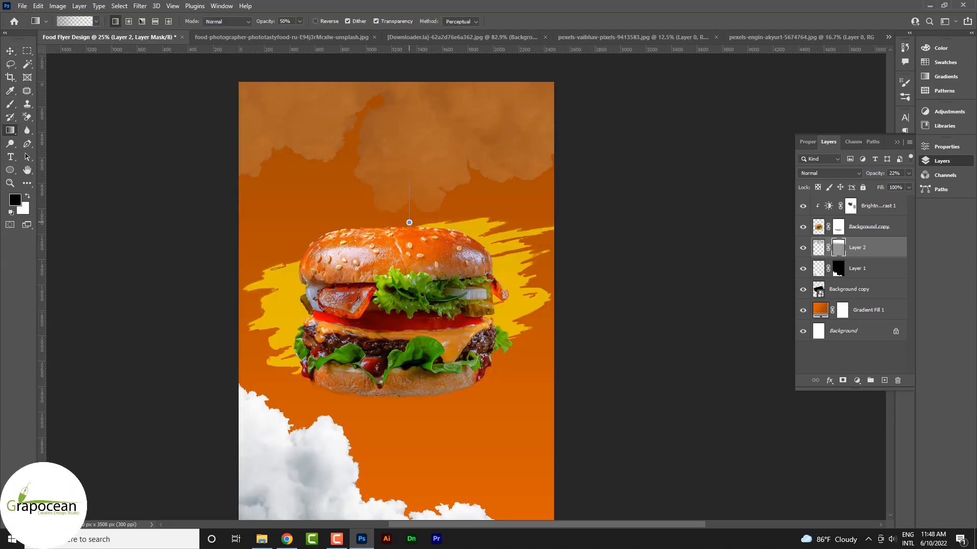
left_click_drag(326, 214, 357, 97)
left_click_drag(432, 219, 433, 97)
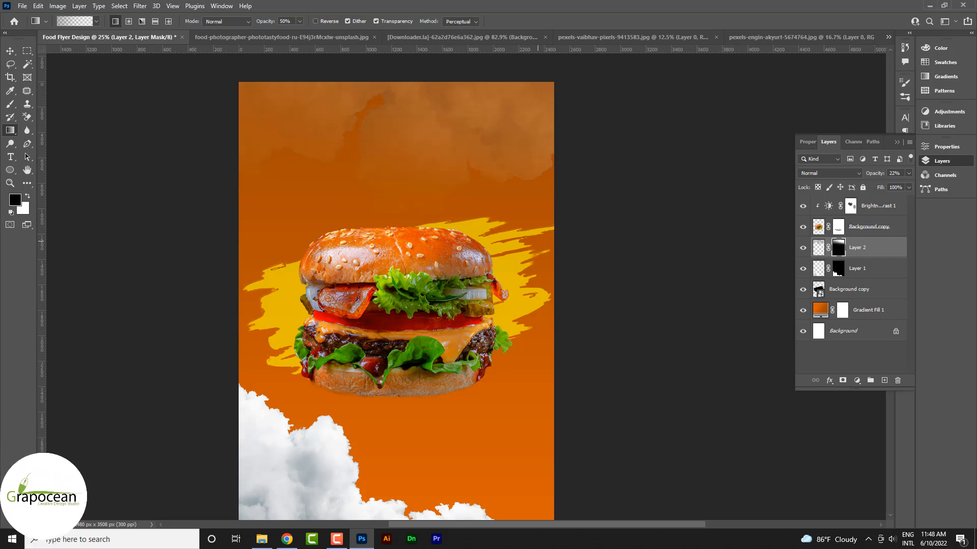
- Transform the lower-left cloud on Layer 1, rotating it and moving it into the flyer's upper-left corner
scroll(457, 204, "up", 1)
scroll(497, 203, "down", 2)
scroll(547, 228, "down", 3)
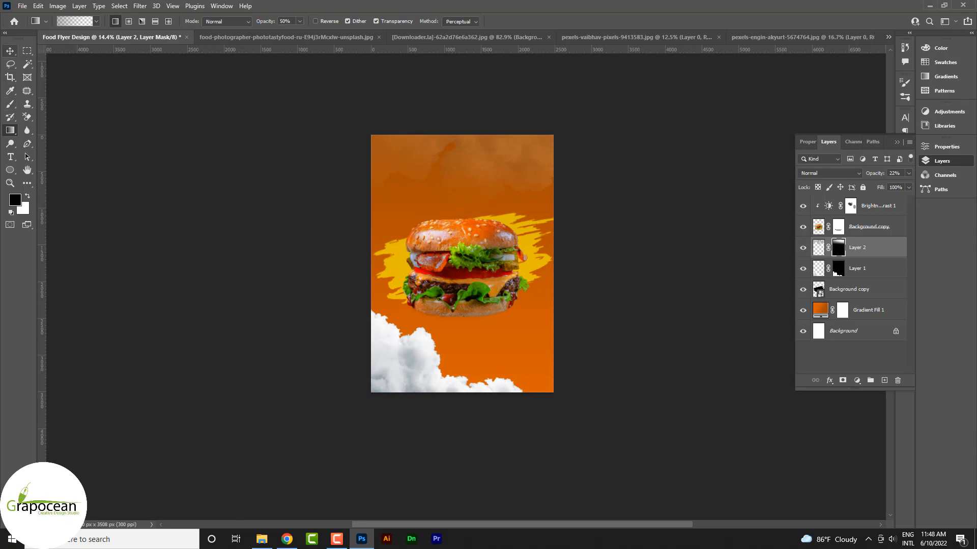
left_click_drag(408, 337, 430, 346)
key("ctrl+t")
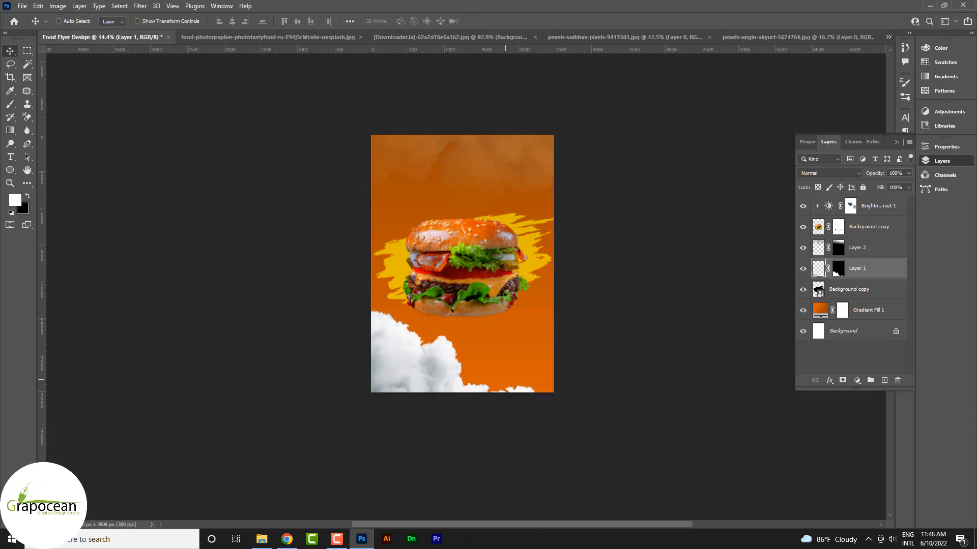
left_click_drag(559, 420, 519, 395)
left_click_drag(444, 330, 415, 155)
left_click_drag(496, 224, 396, 233)
left_click_drag(388, 177, 494, 166)
key("Return")
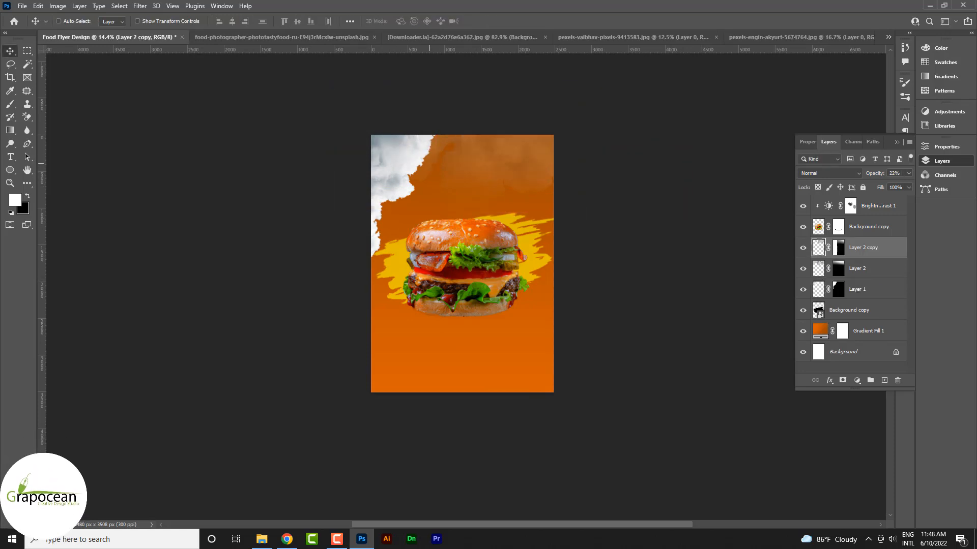
key("ctrl+z")
left_click_drag(392, 161, 483, 163)
key("ctrl+z")
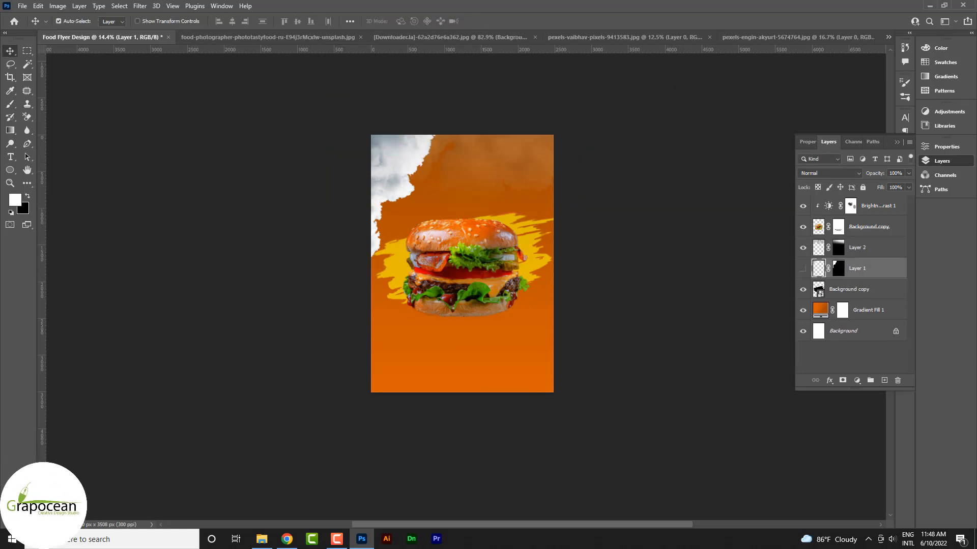
- Duplicate the upper-left cloud layer, flip the copy horizontally, and place it in the flyer's upper-right corner
key("ctrl+j")
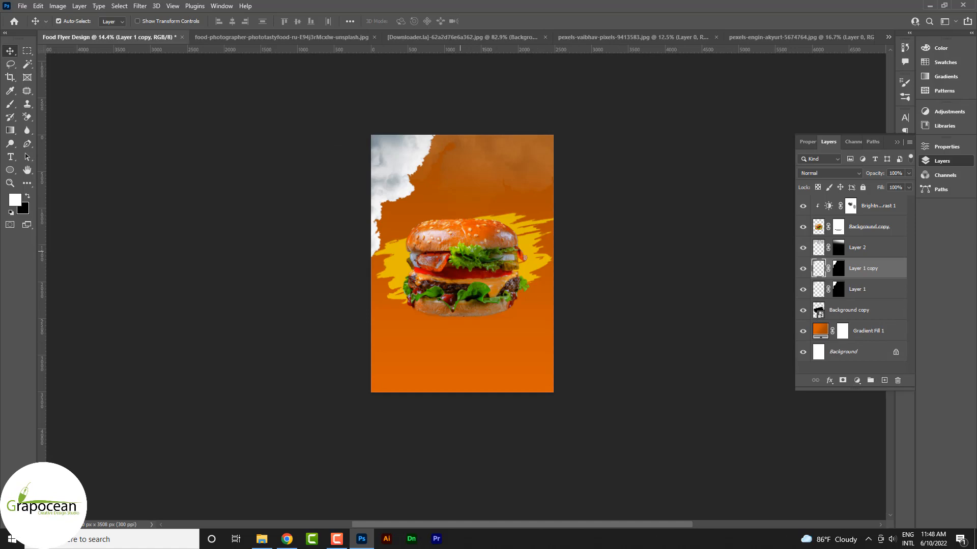
key("ctrl+t")
right_click(492, 181)
left_click_drag(436, 183, 527, 153)
left_click(523, 381)
key("Return")
scroll(509, 177, "up", 3)
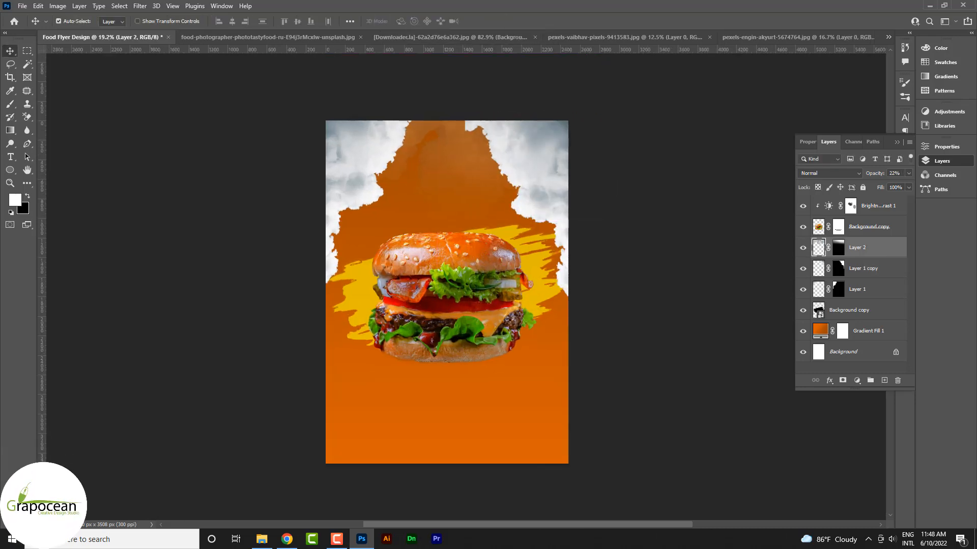
- Hide and show the two corner cloud layers one at a time to compare their effect on the flyer
left_click(803, 289)
left_click(803, 290)
left_click(863, 268)
left_click(802, 269)
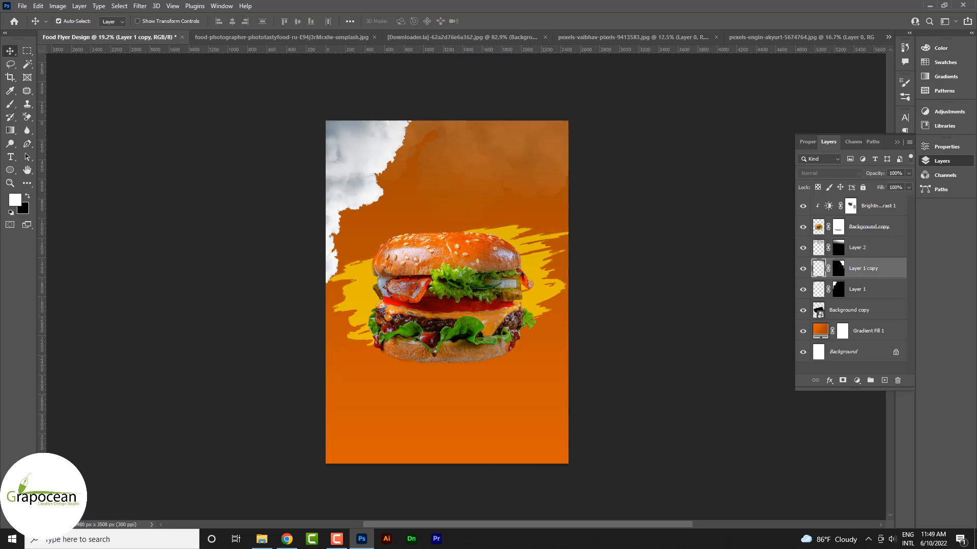
left_click(803, 269)
key("ctrl+t")
left_click_drag(527, 181, 513, 202)
scroll(596, 215, "down", 4)
key("ctrl+minus")
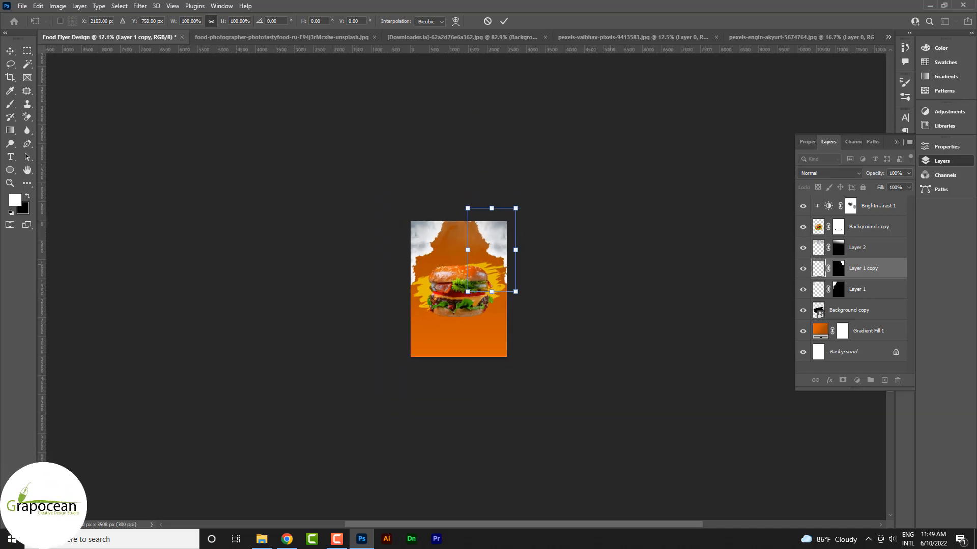
left_click_drag(492, 248, 492, 246)
key("Escape")
scroll(471, 287, "up", 3)
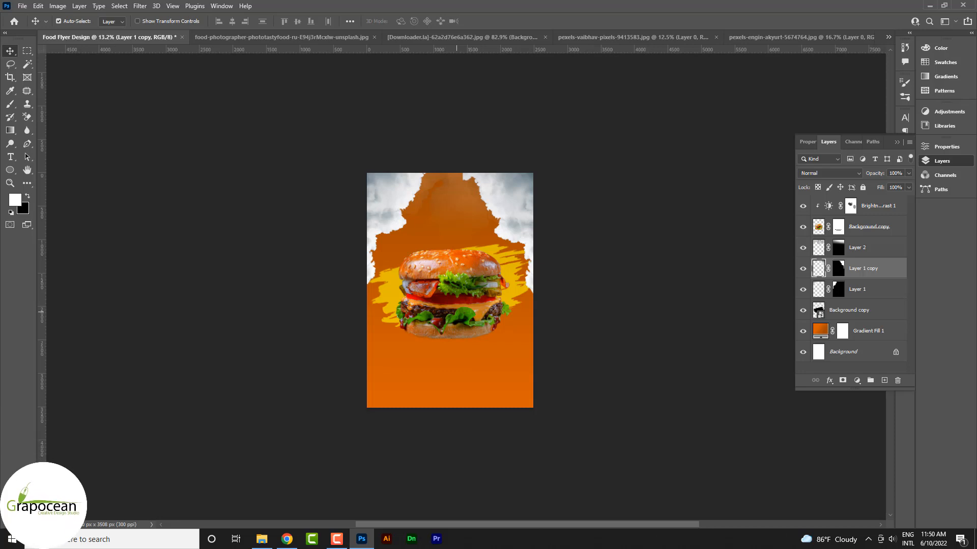
- Raise the opacity of the faded top clouds on Layer 2 to 60%
scroll(454, 202, "up", 4)
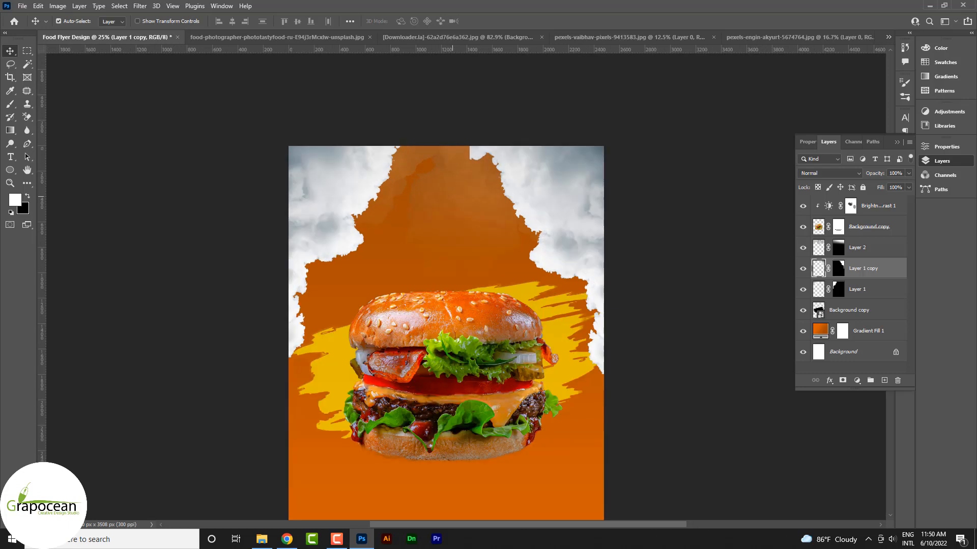
left_click(454, 202)
left_click(909, 173)
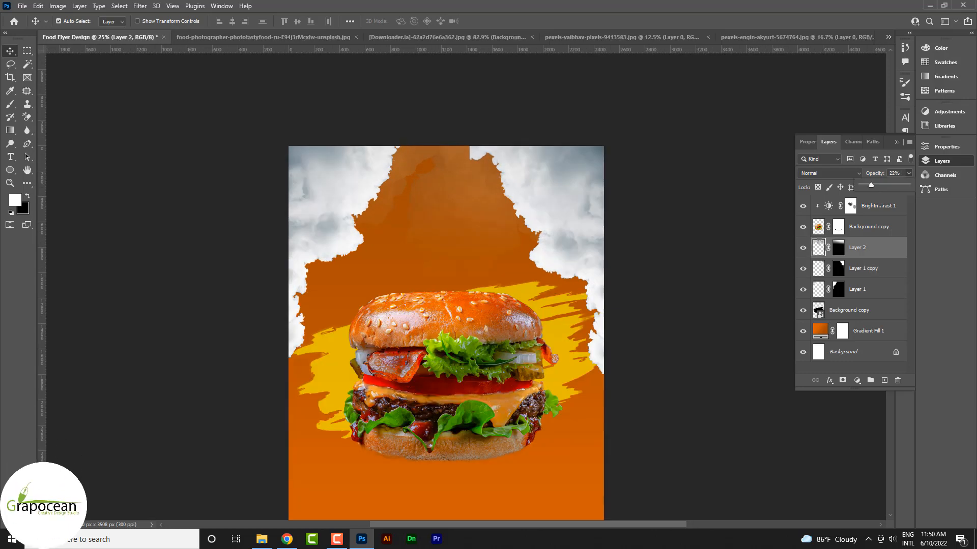
left_click_drag(870, 185, 888, 185)
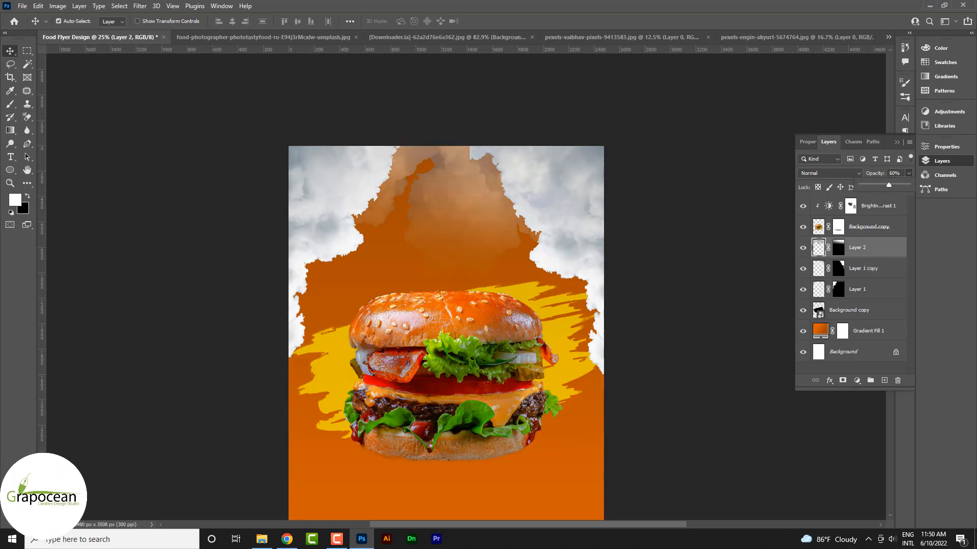
- Move the faded Layer 2 clouds down behind the burger and enlarge them to about 129.9%
left_click_drag(456, 194, 443, 271)
key("ctrl+t")
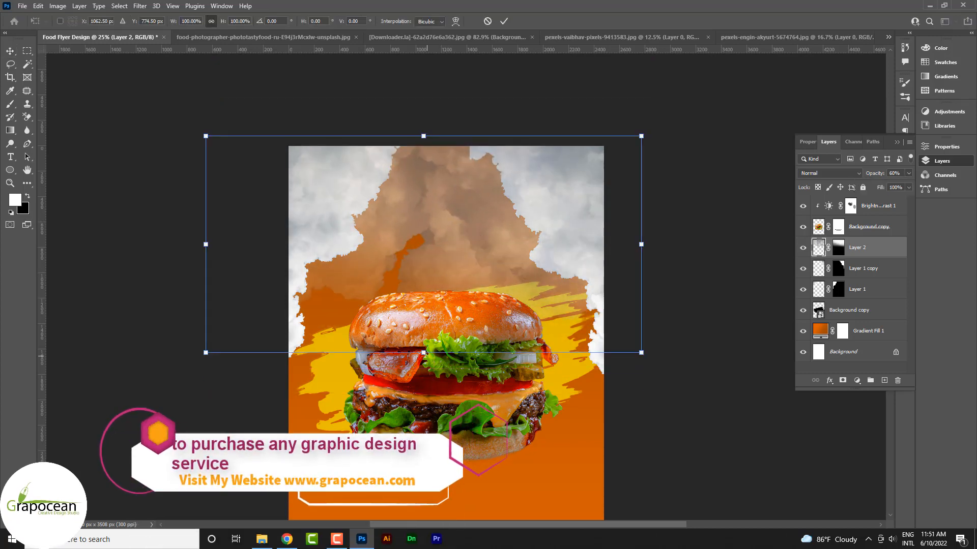
left_click_drag(424, 353, 422, 434)
scroll(434, 305, "down", 3)
mouse_move(428, 372)
left_mouse_down()
mouse_move(428, 353)
mouse_move(427, 363)
left_mouse_up()
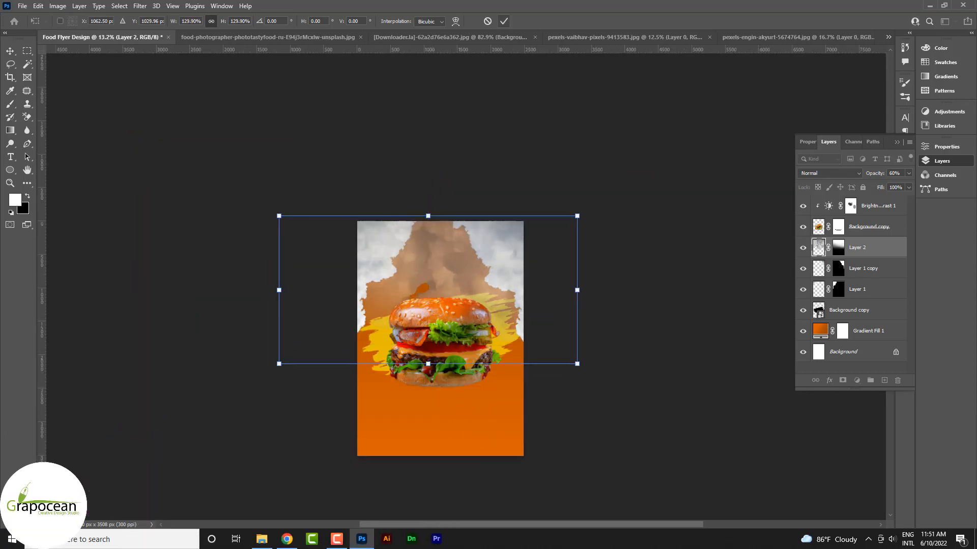
key("Return")
key("Return")
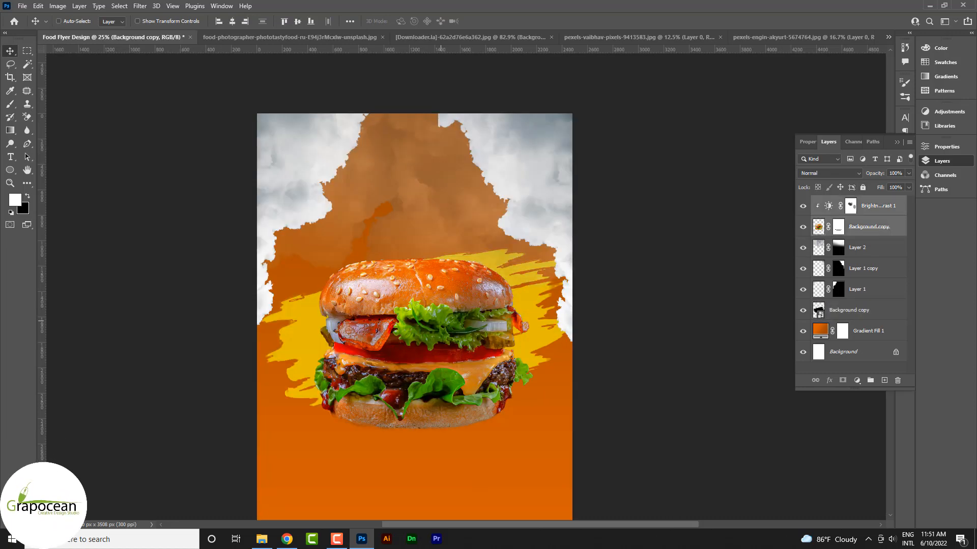
- Move the burger up between the corner clouds and raise the yellow brush stroke about 440 px to sit behind it
key("ctrl+t")
left_click_drag(403, 330, 402, 237)
key("Return")
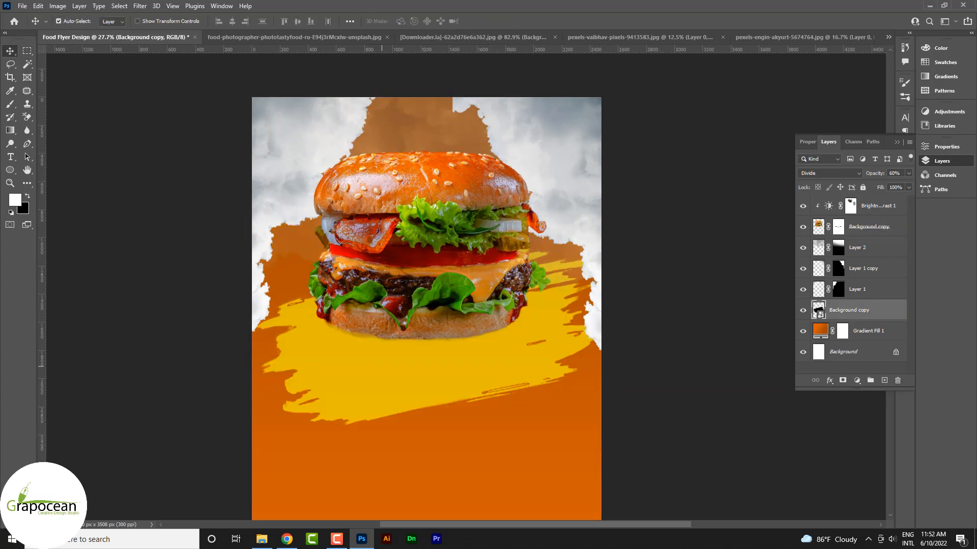
mouse_move(394, 341)
left_mouse_down()
mouse_move(435, 437)
mouse_move(407, 359)
mouse_move(392, 202)
mouse_move(395, 278)
left_mouse_up()
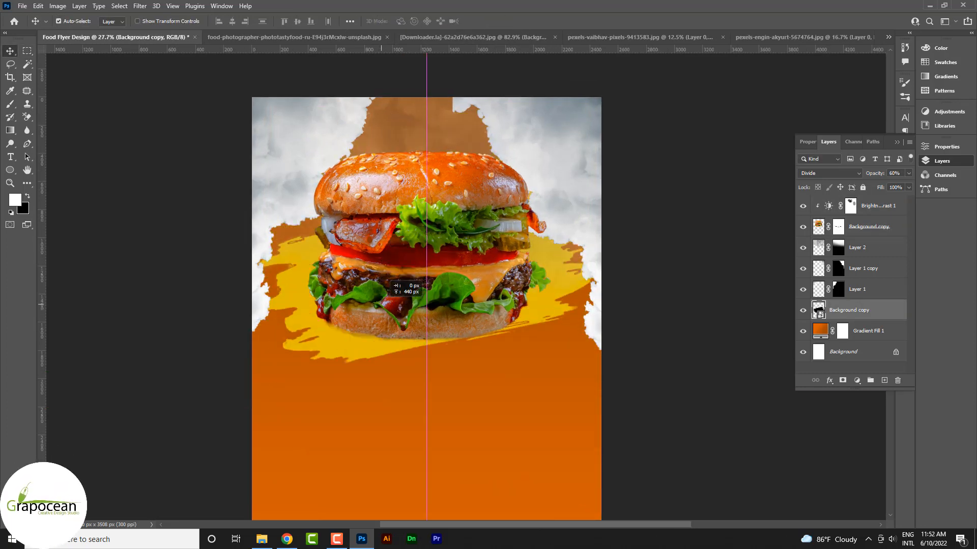
- Set the blend mode of the brush stroke layer behind the burger to Soft Light
left_click(829, 173)
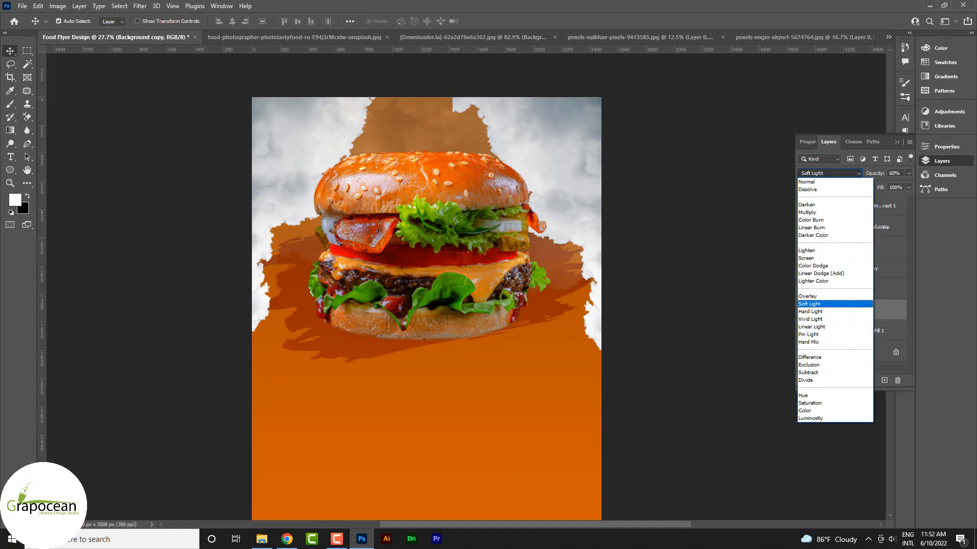
left_click(819, 304)
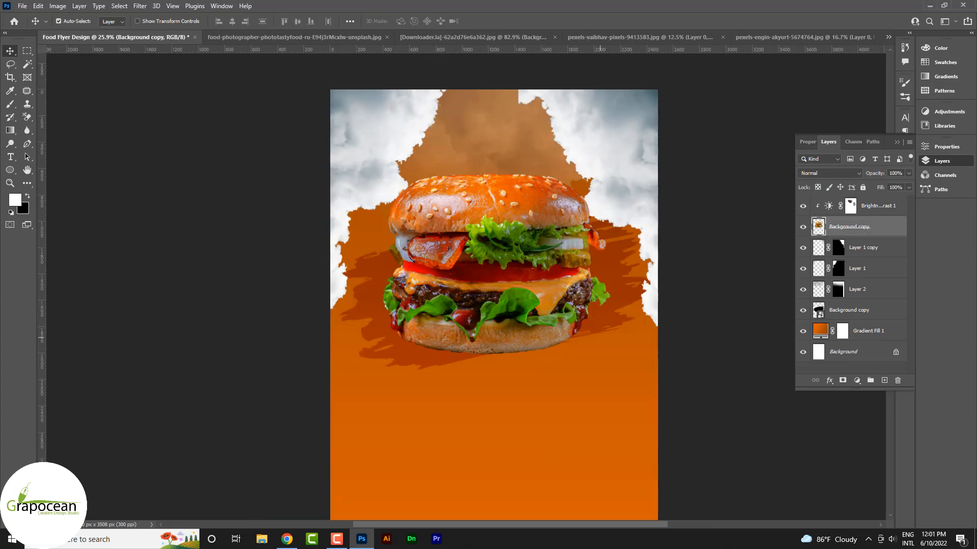
- Add a colorized Hue/Saturation adjustment above the Brightness/Contrast layer with hue 41, saturation 82 and lightness +65
scroll(600, 337, "up", 1)
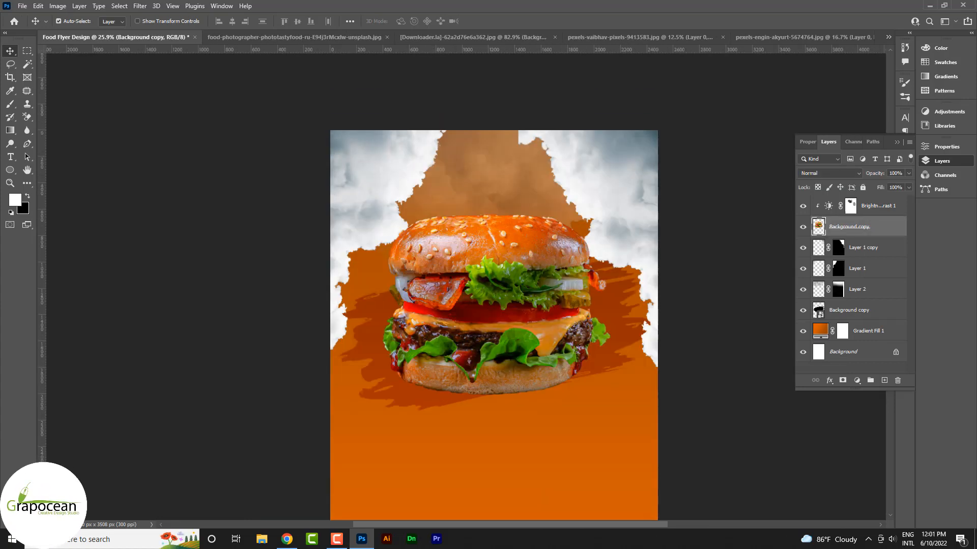
left_click(858, 206)
left_click(857, 380)
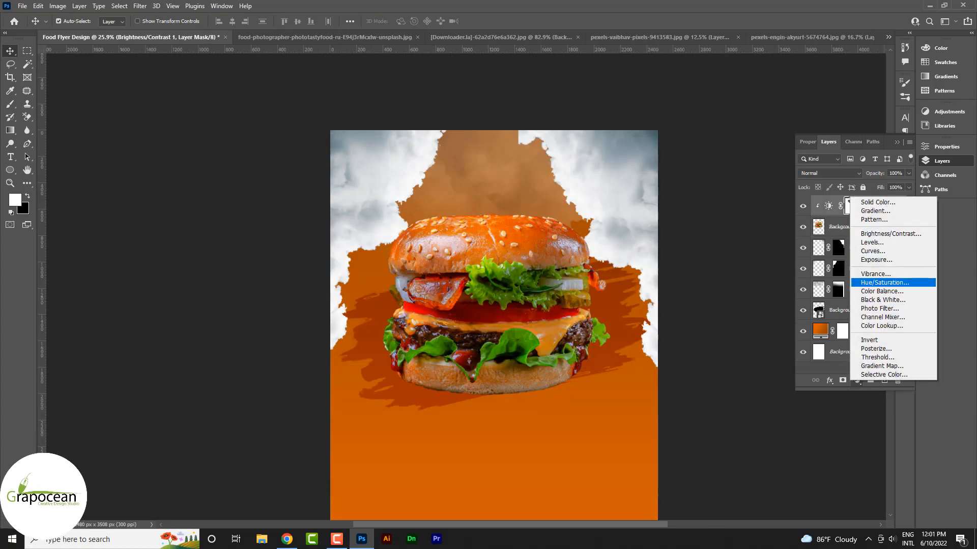
left_click(880, 278)
left_click(853, 267)
left_click_drag(851, 254, 894, 254)
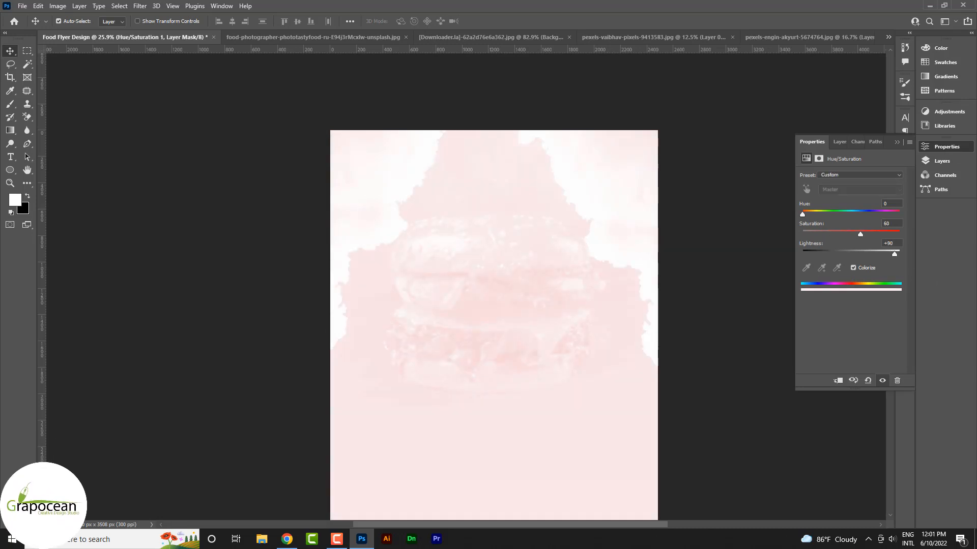
left_click_drag(802, 214, 814, 214)
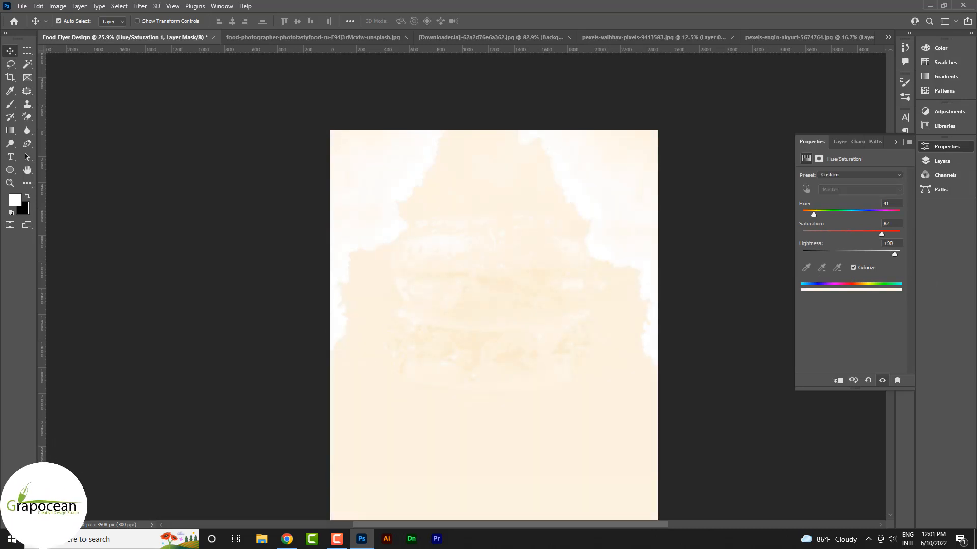
left_click_drag(894, 254, 882, 254)
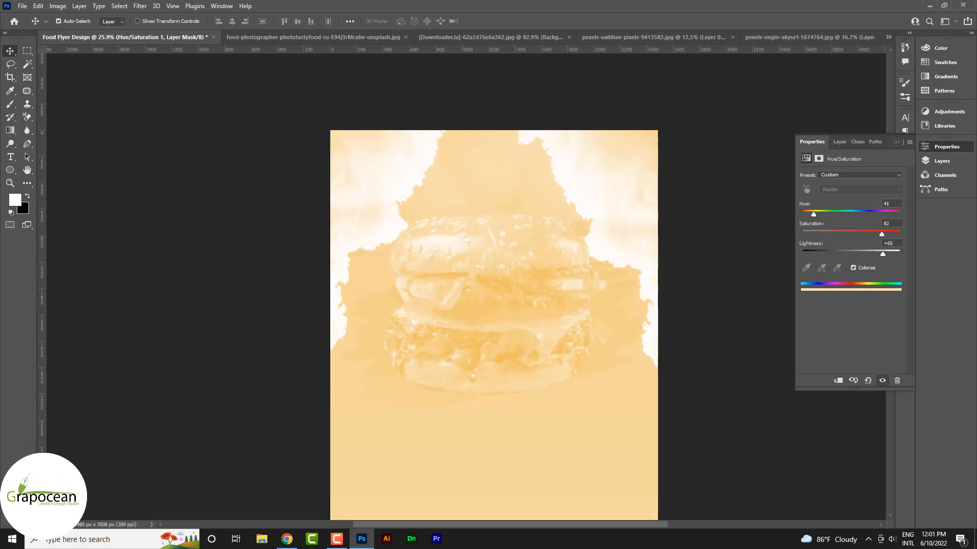
- Invert the Hue/Saturation layer mask to black and ready the white brush at 100% opacity
left_click(942, 161)
key("ctrl+i")
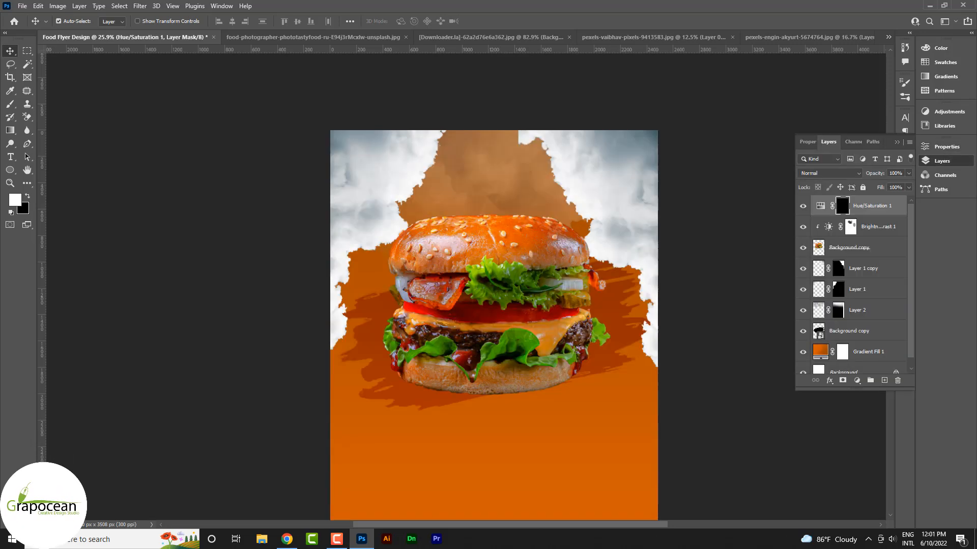
key("ctrl+plus")
key("b")
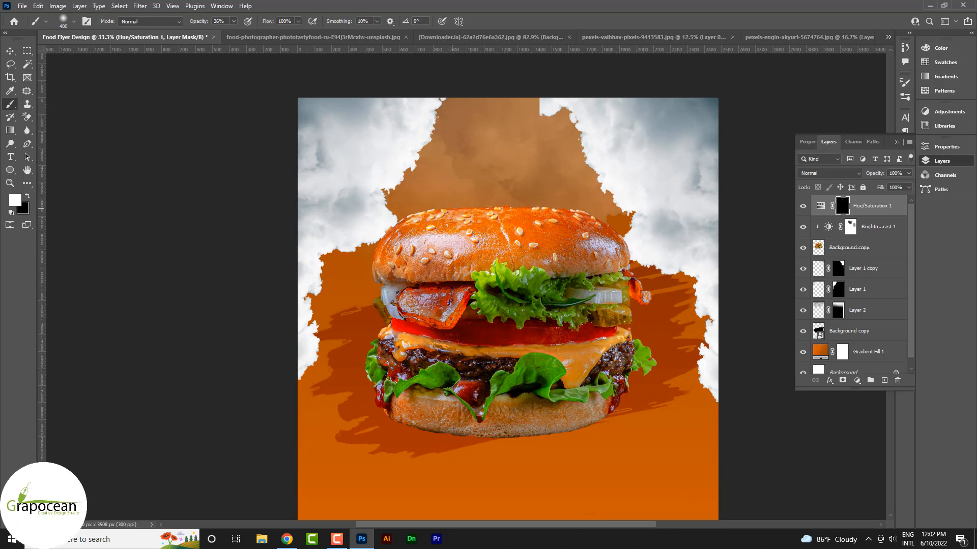
key("0")
left_click(457, 203)
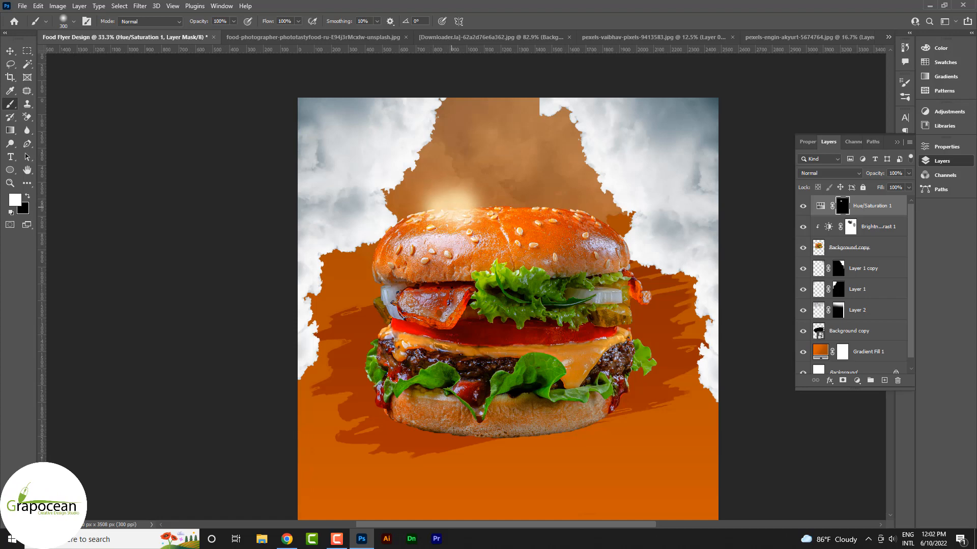
left_click(448, 203)
left_click(448, 201)
scroll(501, 249, "down", 3)
scroll(483, 231, "up", 3)
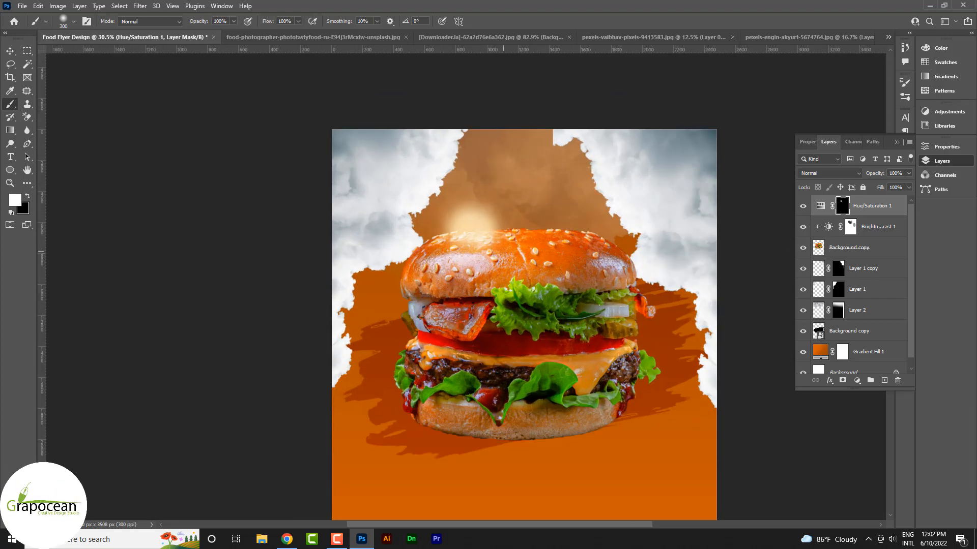
key("ctrl+z")
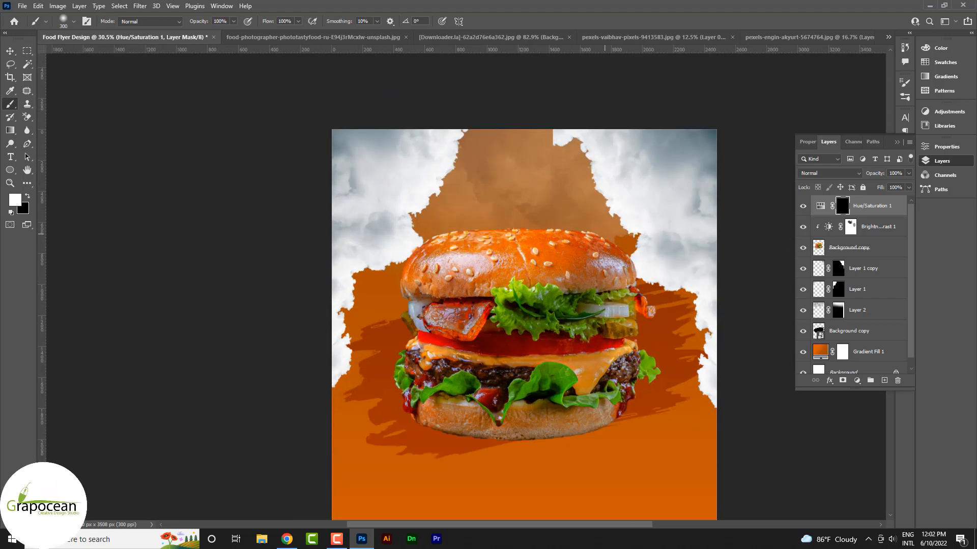
- Paint a soft white glow on the Hue/Saturation mask at the bun's upper right edge with a 700 px brush
key("]")
left_click(619, 242)
left_click(618, 245)
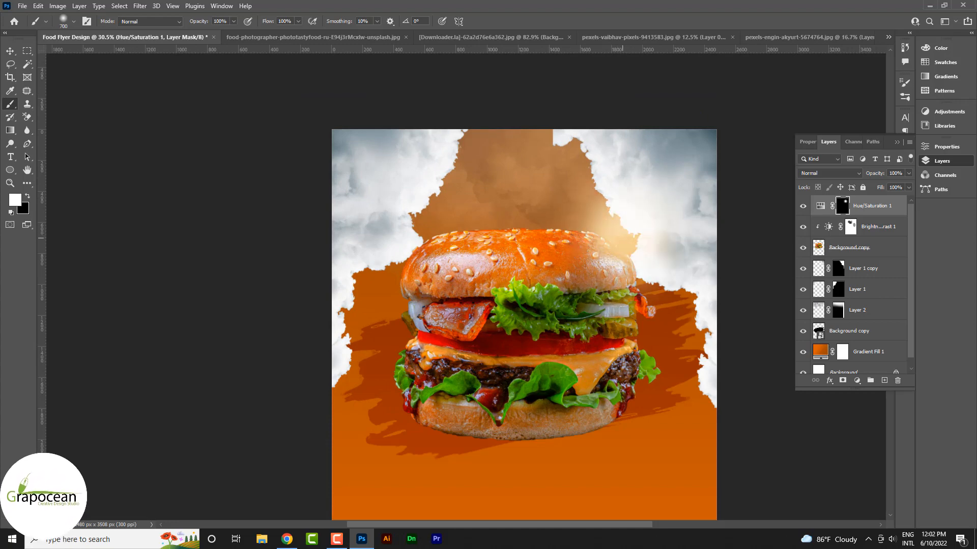
left_click(617, 246)
- Paint a matching glow on the mask beside the bun's left edge, undoing and repainting the dabs once
scroll(615, 282, "down", 3)
scroll(530, 330, "up", 2)
left_click(485, 258)
left_click(479, 263)
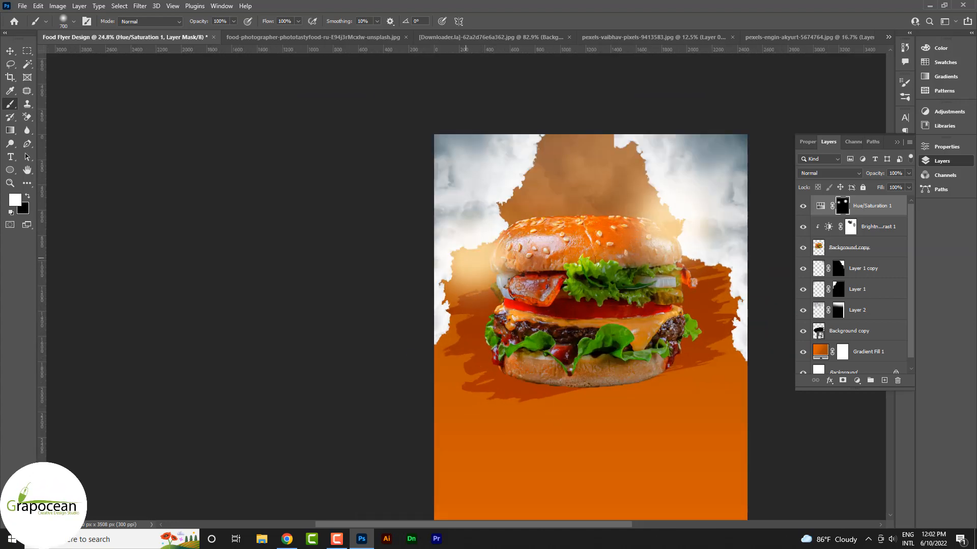
key("ctrl+z")
key("ctrl+z")
left_click(468, 262)
left_click(470, 263)
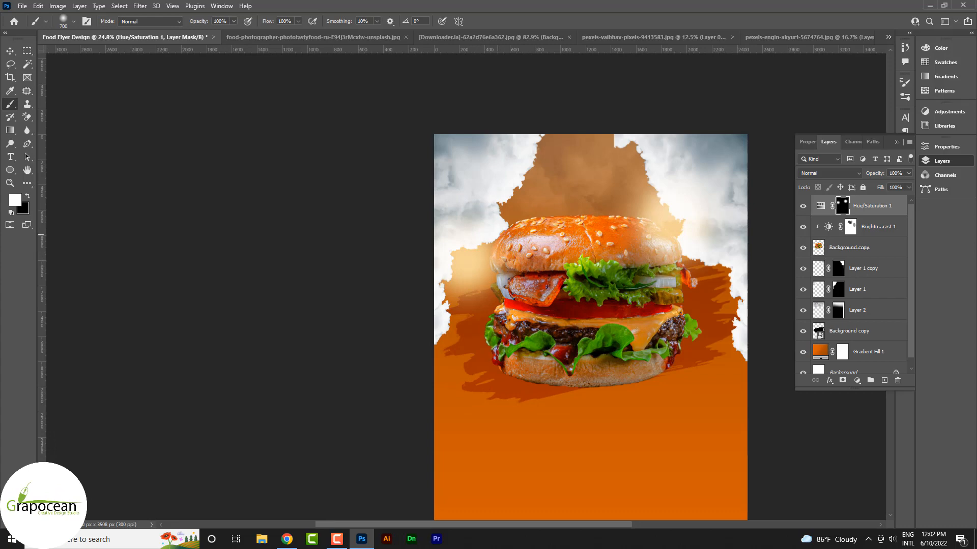
- Adjust the glow's Hue/Saturation settings to hue 38, saturation 99 and lightness +59
scroll(604, 384, "down", 3)
scroll(649, 404, "up", 3)
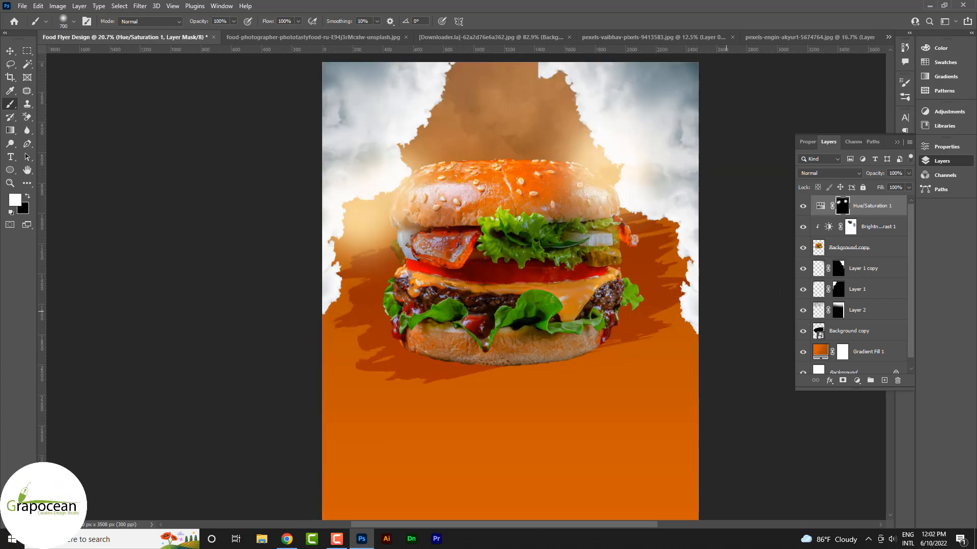
double_click(820, 206)
mouse_move(813, 214)
left_mouse_down()
mouse_move(804, 214)
mouse_move(814, 215)
left_mouse_up()
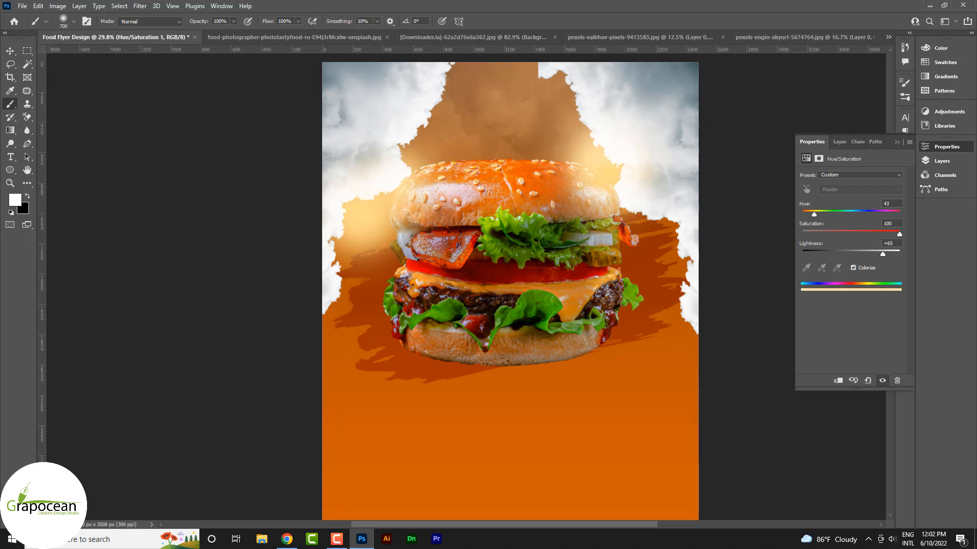
left_click_drag(883, 253, 889, 253)
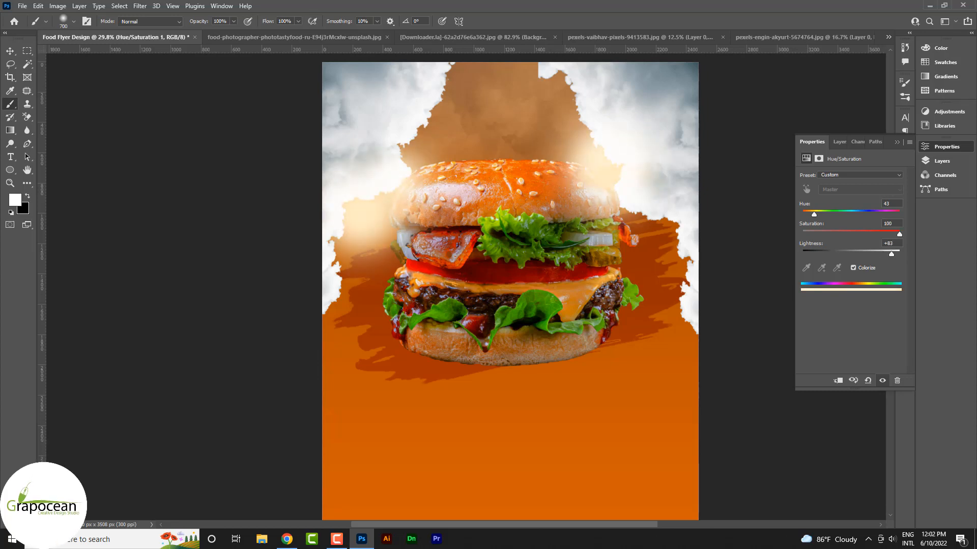
mouse_move(814, 214)
left_mouse_down()
mouse_move(806, 214)
mouse_move(897, 214)
mouse_move(802, 214)
mouse_move(814, 214)
left_mouse_up()
left_click_drag(892, 254, 886, 234)
left_click_drag(815, 214, 815, 214)
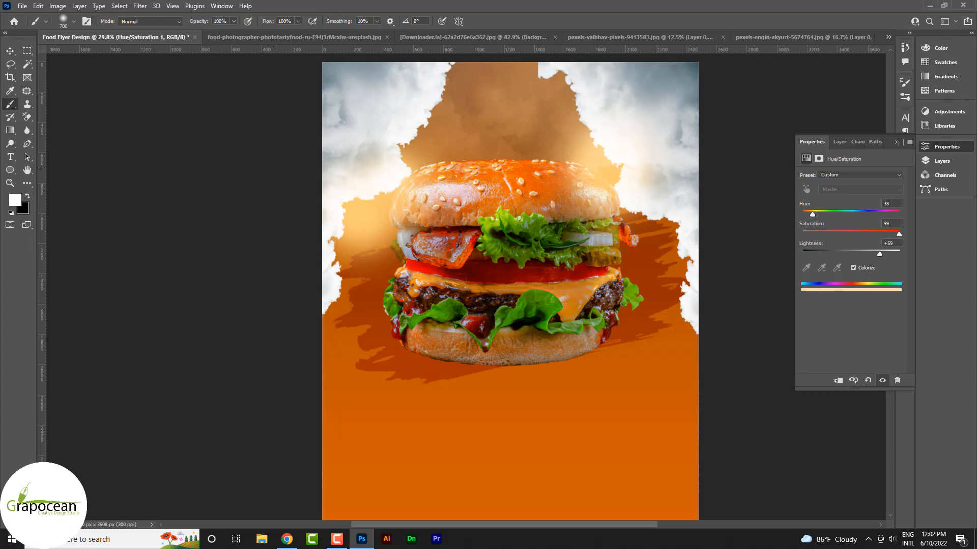
- Review the whole flyer and raise the Hue/Saturation glow's lightness to +100 to make it white
key("v")
left_click(740, 285)
scroll(556, 371, "down", 9)
scroll(519, 407, "up", 5)
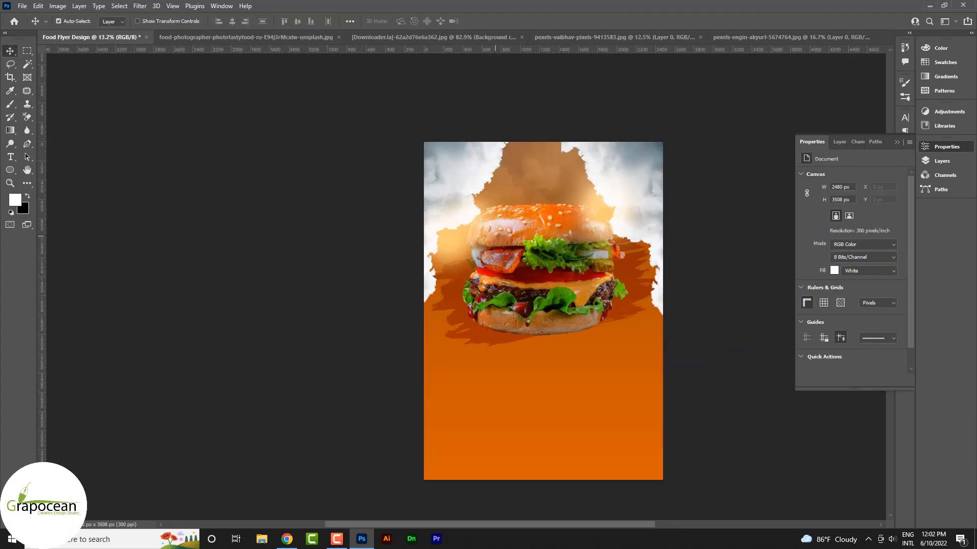
mouse_move(446, 233)
left_mouse_down()
mouse_move(484, 210)
mouse_move(570, 201)
mouse_move(444, 232)
left_mouse_up()
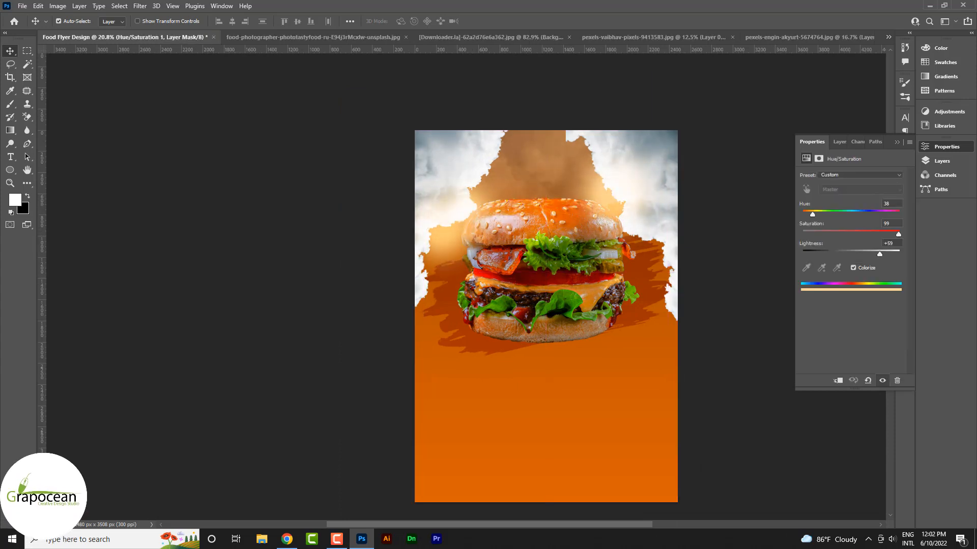
left_click_drag(879, 254, 899, 254)
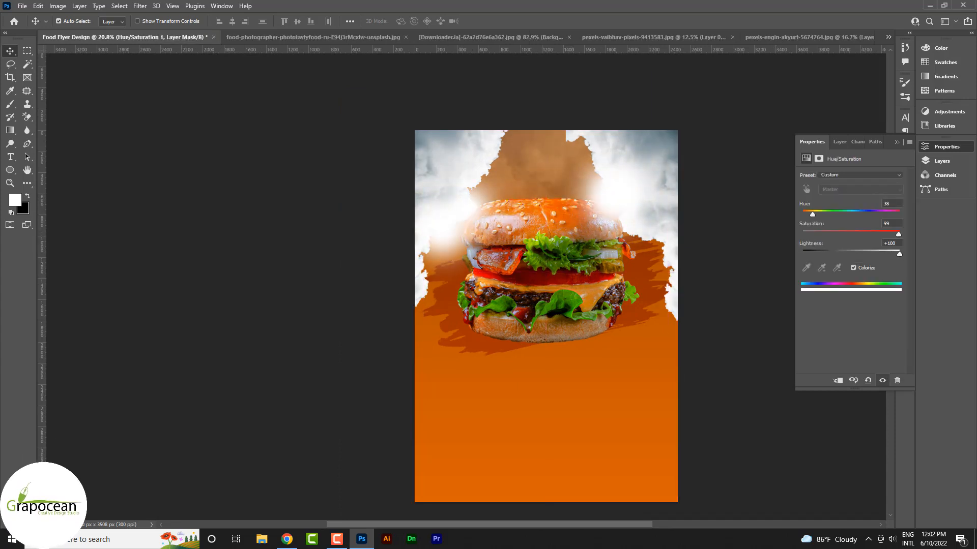
left_click(897, 142)
scroll(560, 398, "down", 5)
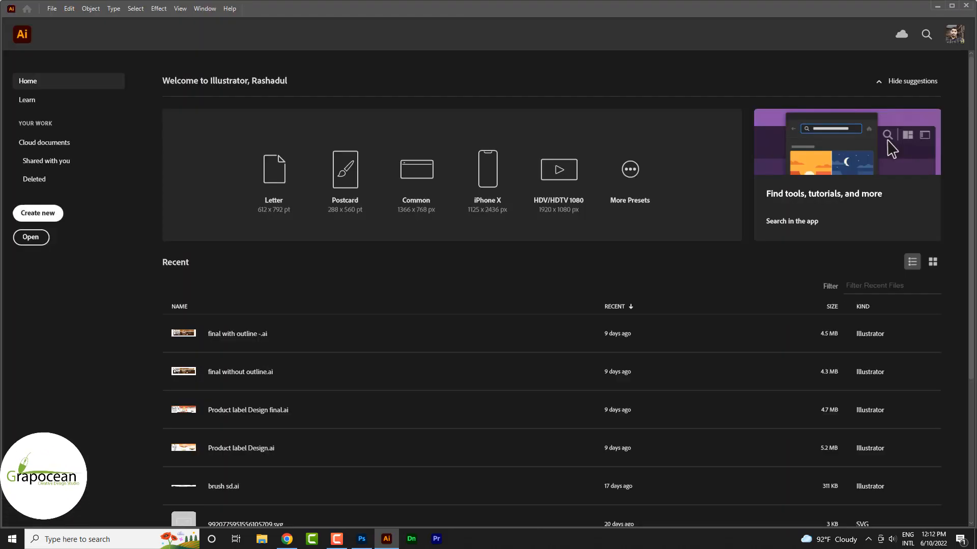
- Switch to Illustrator, create a new portrait document and draw a tall rectangle about 100 × 459 px on the artboard
left_click(37, 213)
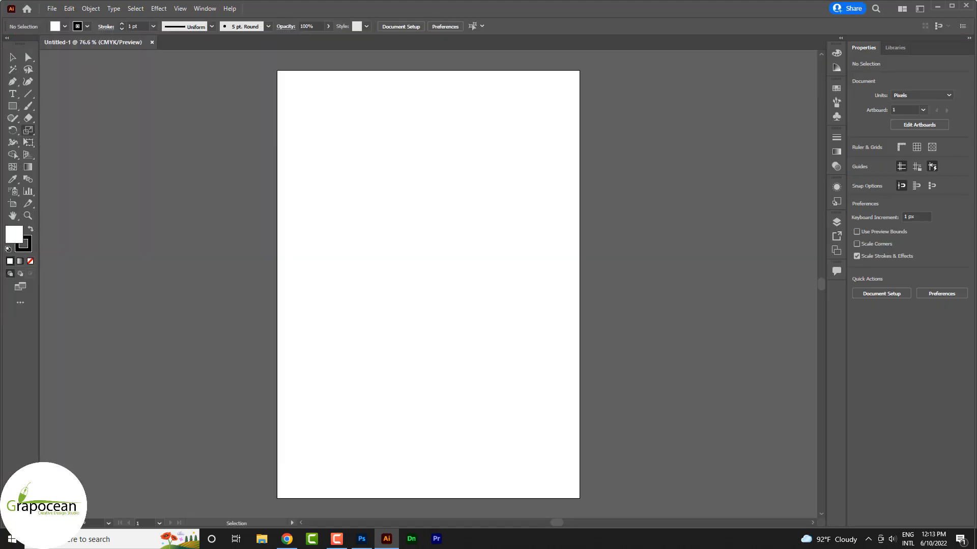
left_click(13, 106)
left_click(62, 106)
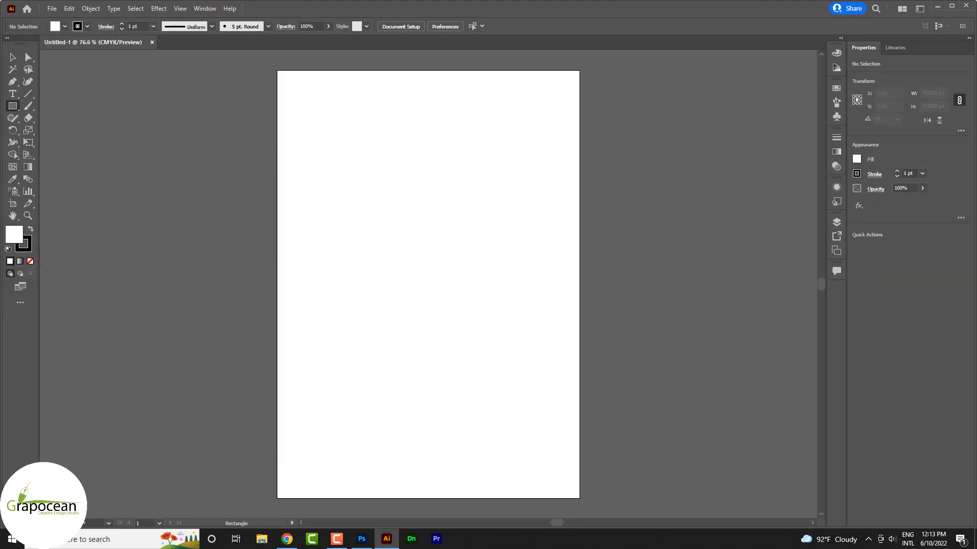
left_click_drag(377, 132, 428, 365)
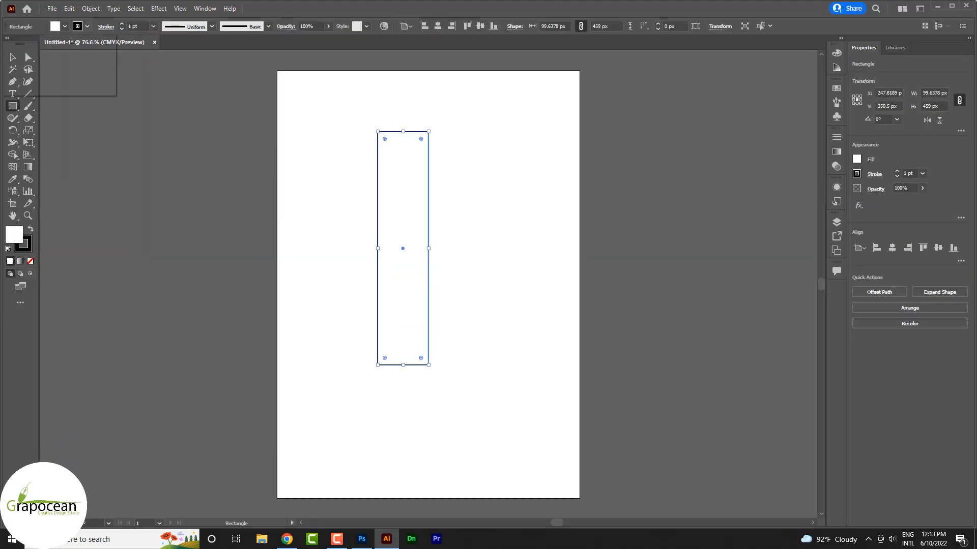
- Fill the tall rectangle with black, remove its stroke and deselect it
left_click(65, 26)
left_click(65, 26)
left_click(65, 26)
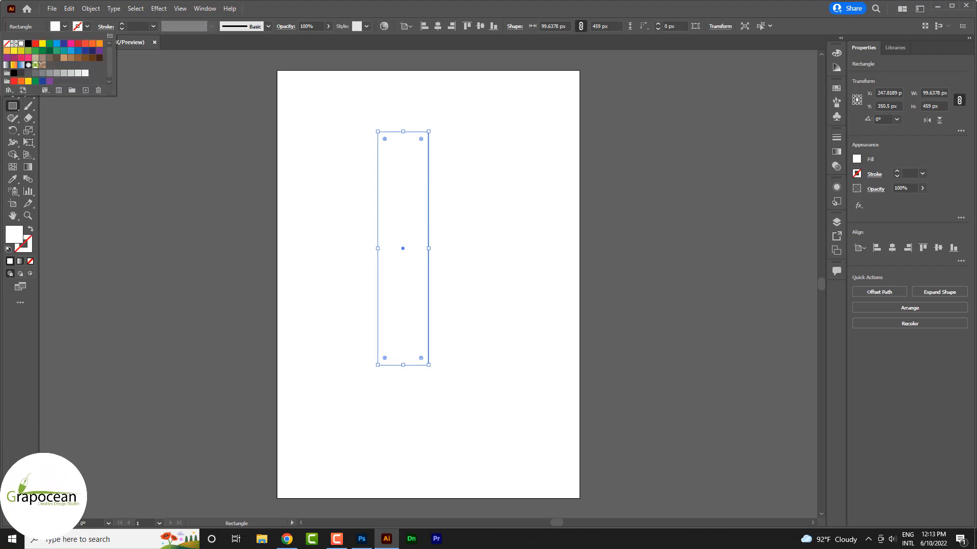
left_click(28, 43)
left_click(42, 132)
left_click(13, 57)
left_click(91, 97)
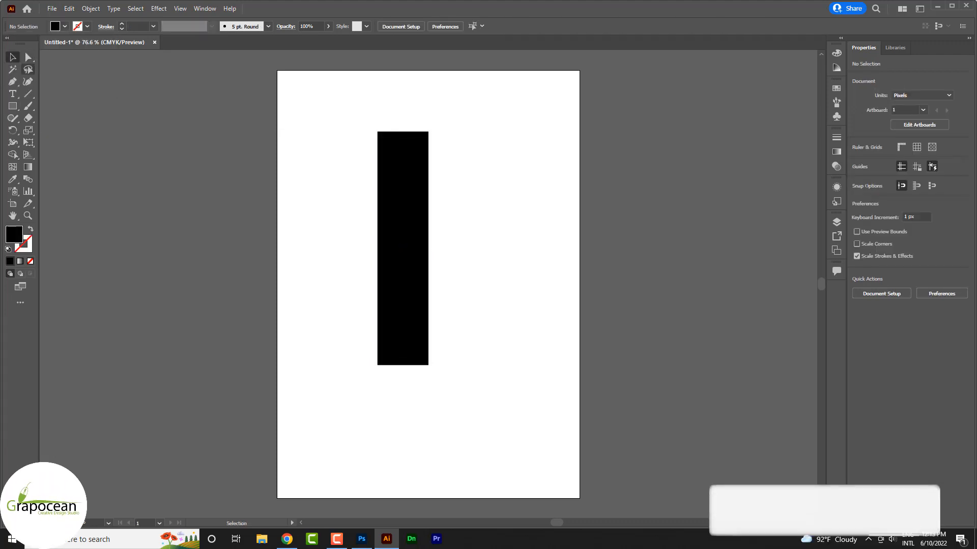
- Add an anchor point at the middle of the black rectangle's bottom edge
right_click(13, 82)
left_click(56, 93)
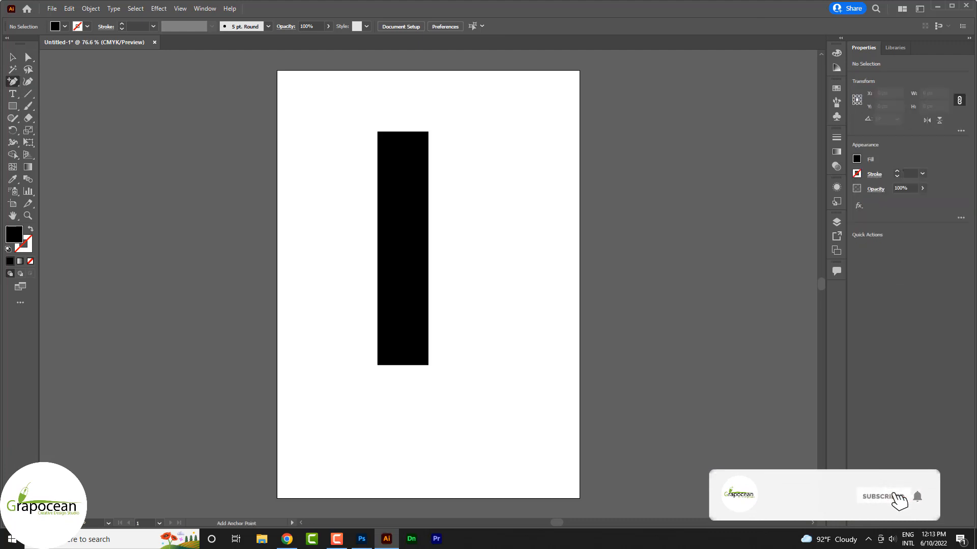
left_click(403, 365)
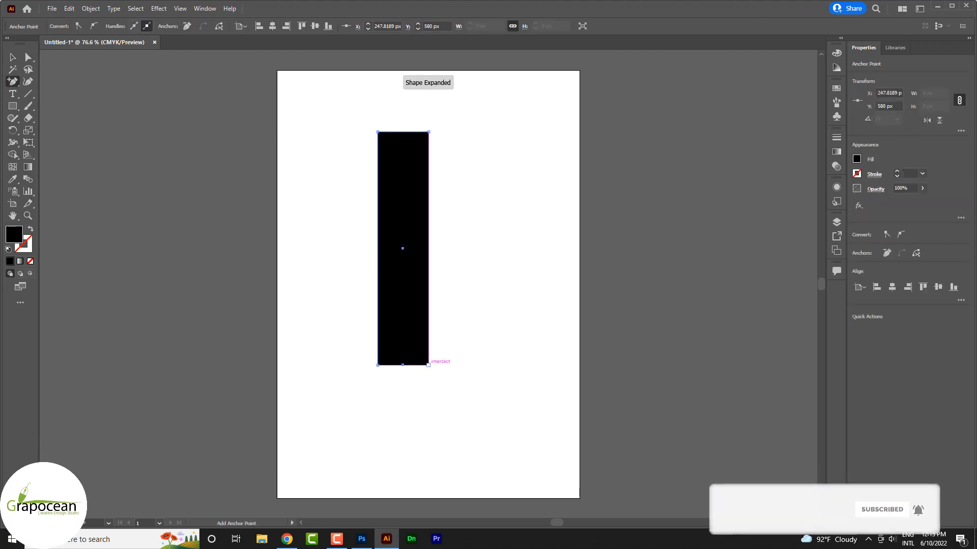
left_click(429, 364)
key("Return")
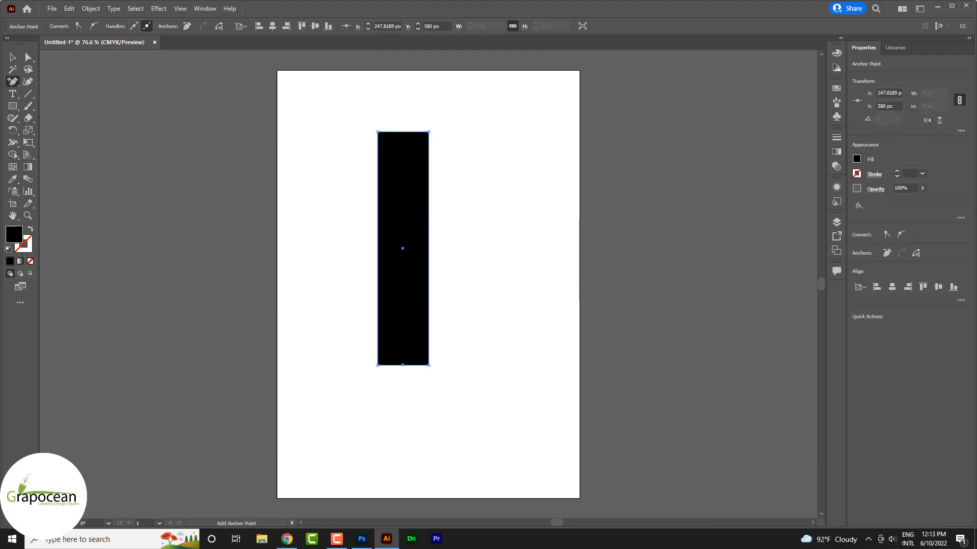
- Eliminate the rectangle's two bottom corners so the shape tapers to the bottom midpoint as a wedge
left_click(26, 52)
left_click(429, 365)
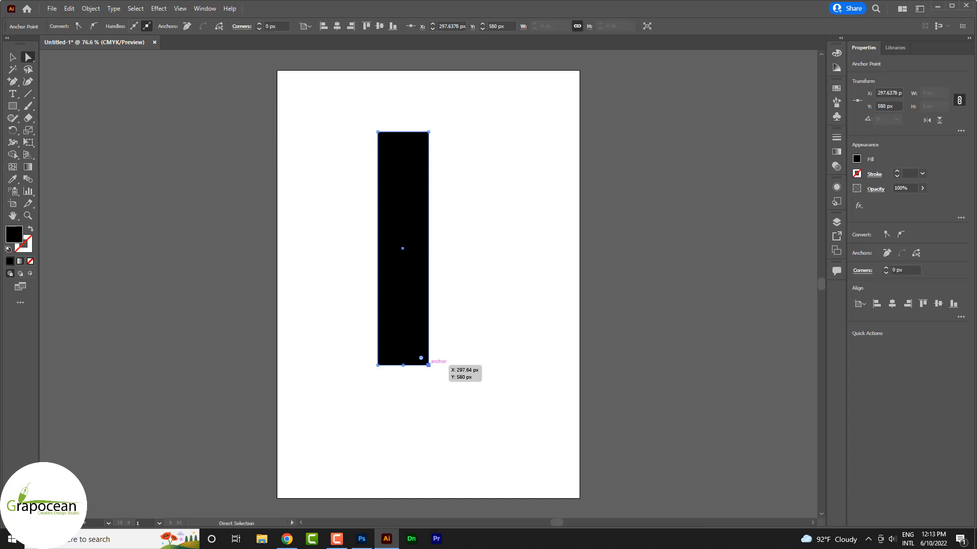
key("Delete")
left_click_drag(378, 365, 403, 365)
key("v")
left_click(439, 346)
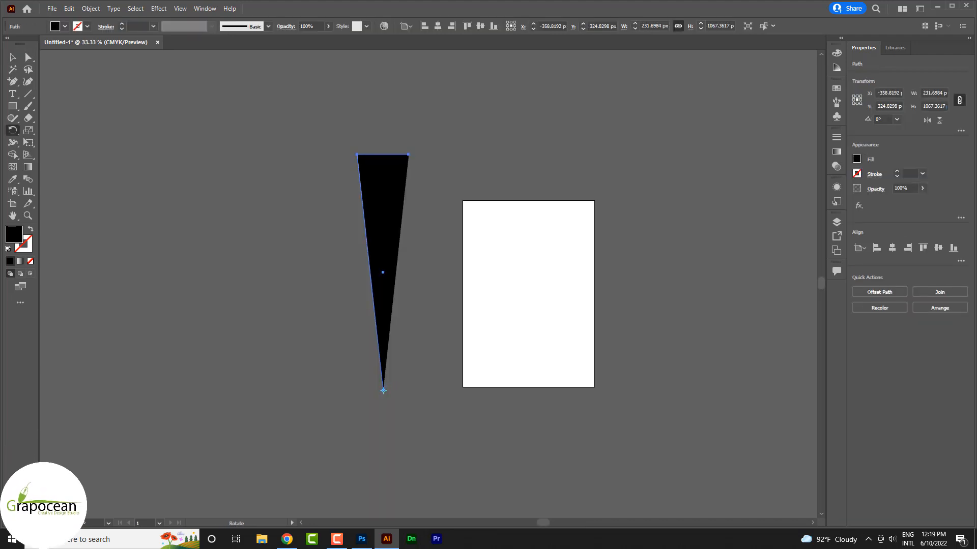
- Rotate a copy of the wedge by -45° about its bottom tip and repeat the transformation six times to form a sunburst
left_click_drag(409, 197, 475, 221)
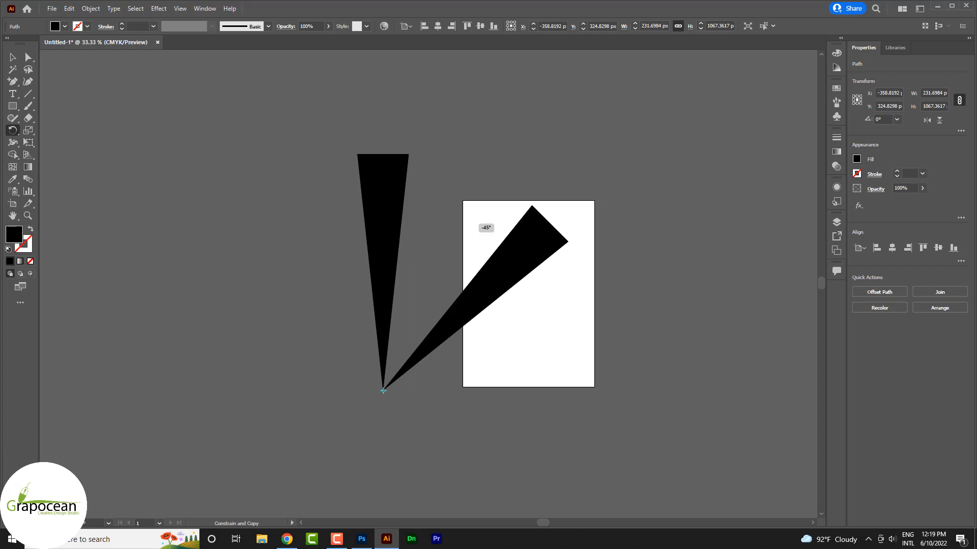
key("ctrl+d")
key("ctrl+d")
key("ctrl+d")
key("ctrl+d")
key("ctrl+d")
key("ctrl+d")
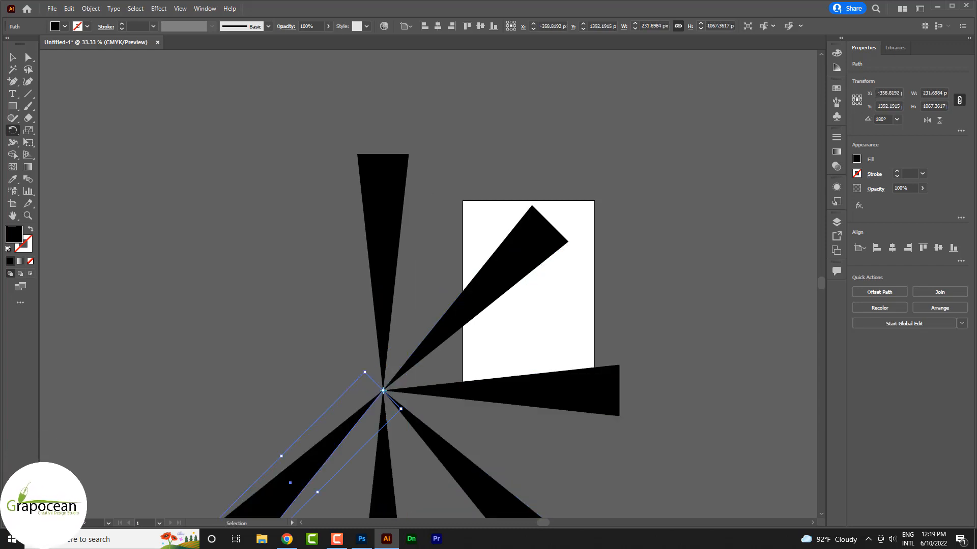
- Select all eight wedges of the sunburst and bring them into the Food Flyer Design document in Photoshop
scroll(476, 335, "down", 4)
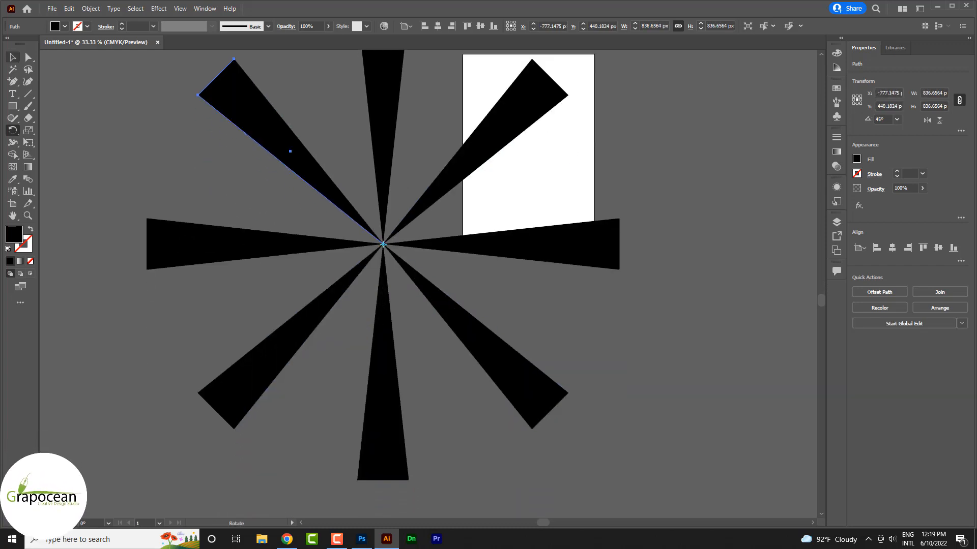
key("v")
left_click(137, 178)
key("ctrl+a")
key("ctrl+minus")
key("ctrl+minus")
key("ctrl+minus")
key("ctrl+minus")
key("ctrl+shift+a")
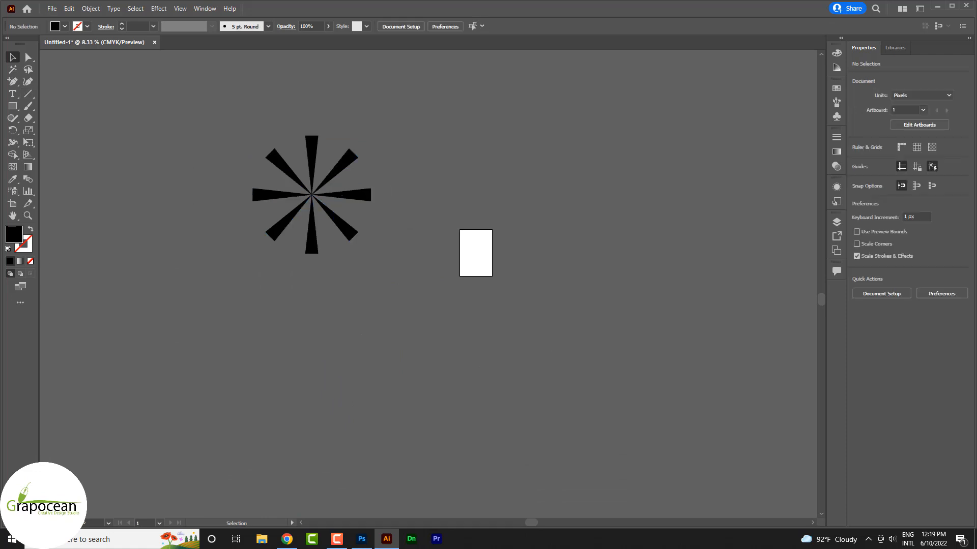
key("ctrl+a")
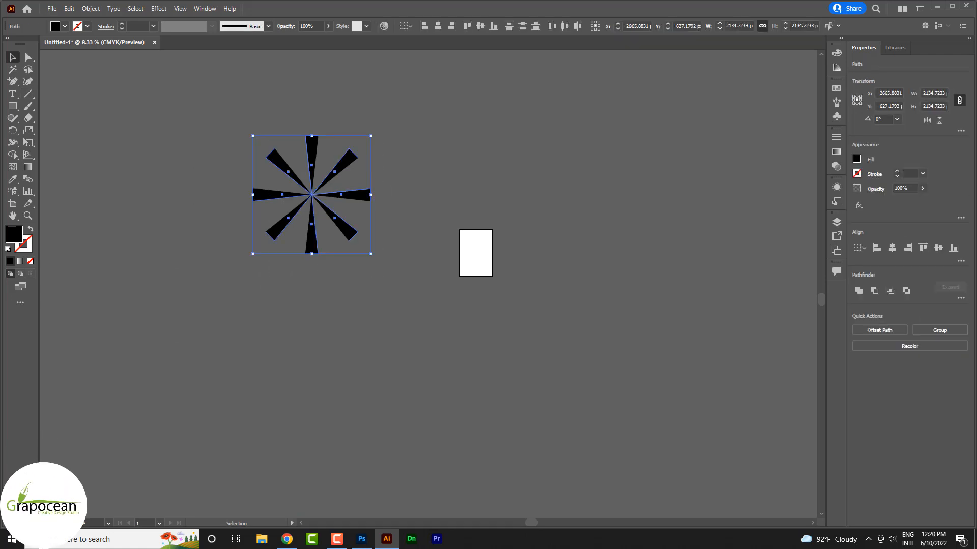
left_click_drag(330, 174, 373, 530)
left_click(362, 539)
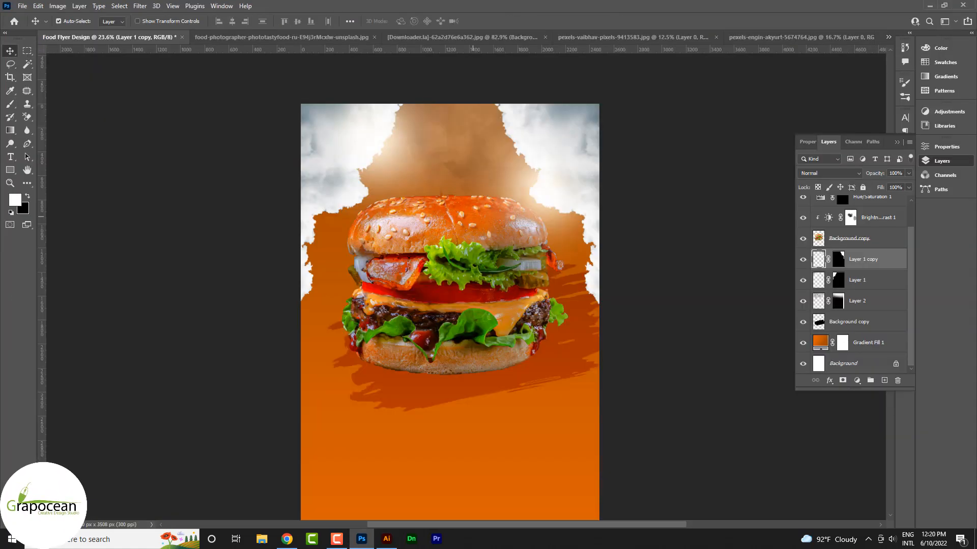
left_click_drag(473, 217, 476, 224)
- Position the placed sunburst behind the burger, centred just above the bun, and rasterize its layer
left_click_drag(548, 438, 540, 296)
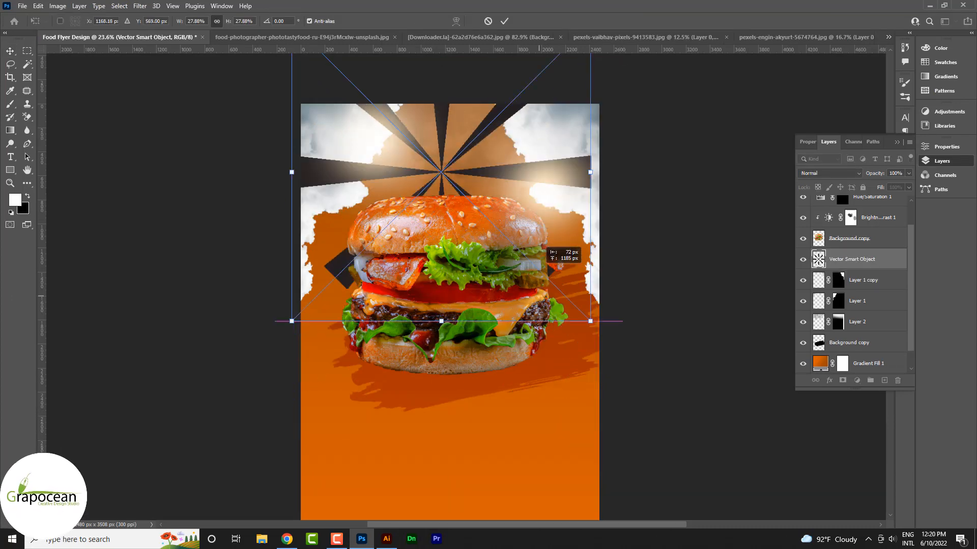
left_click_drag(540, 243, 545, 257)
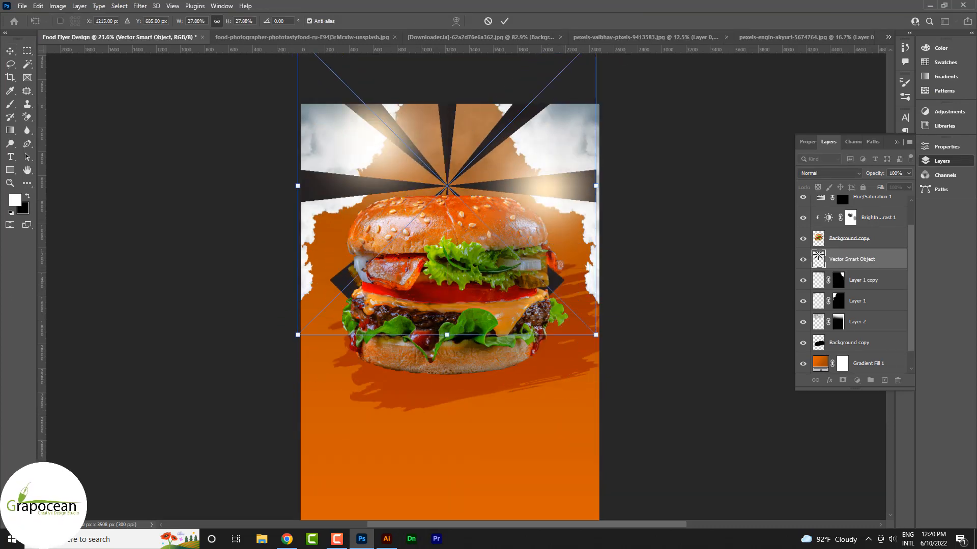
key("Return")
right_click(870, 259)
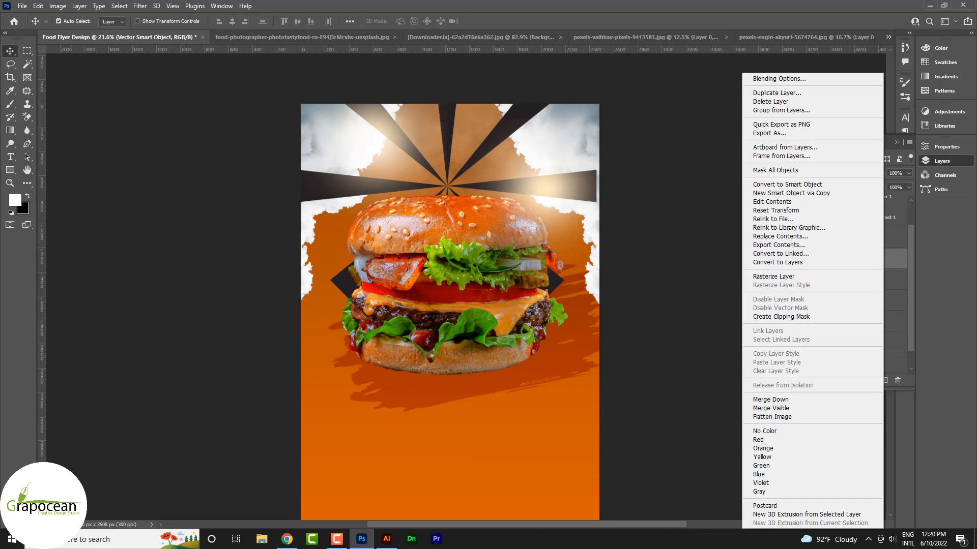
left_click(835, 277)
- Duplicate the sunburst layer and rotate the copy about 22° so its rays fill the gaps
left_click_drag(865, 260, 884, 380)
left_click_drag(600, 339, 539, 358)
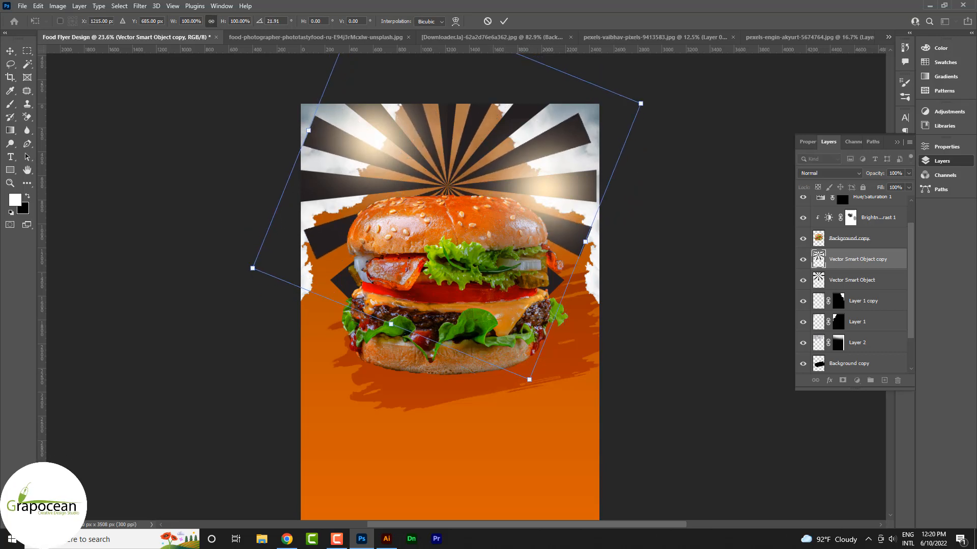
key("Return")
- Enlarge both sunburst layers together to about 152% so the rays extend past the flyer's sides
left_click(852, 280, "shift")
key("ctrl+t")
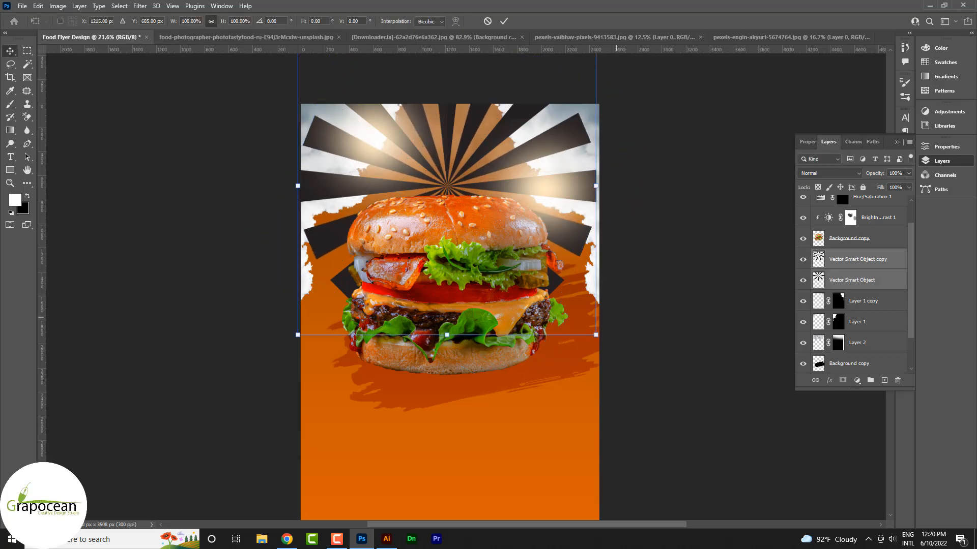
left_click_drag(594, 333, 609, 347)
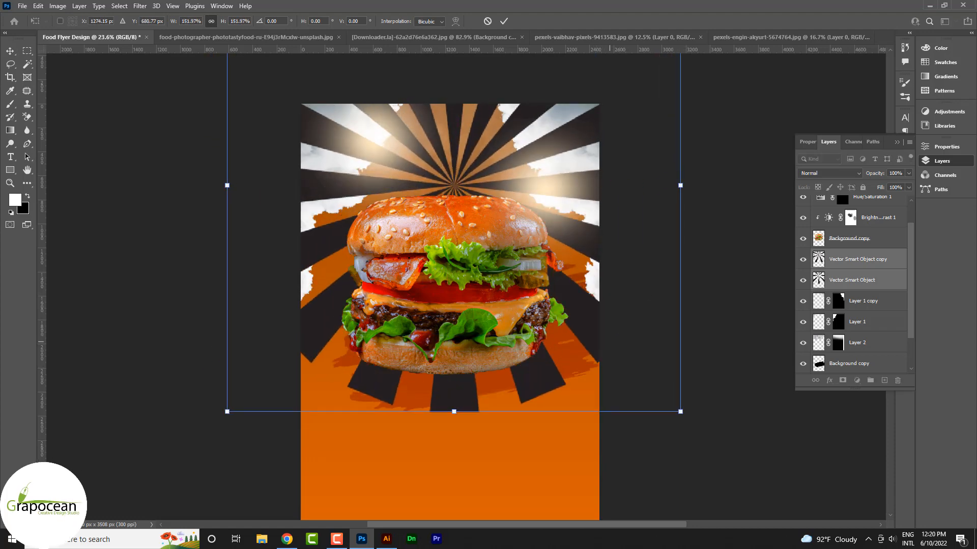
left_click(504, 21)
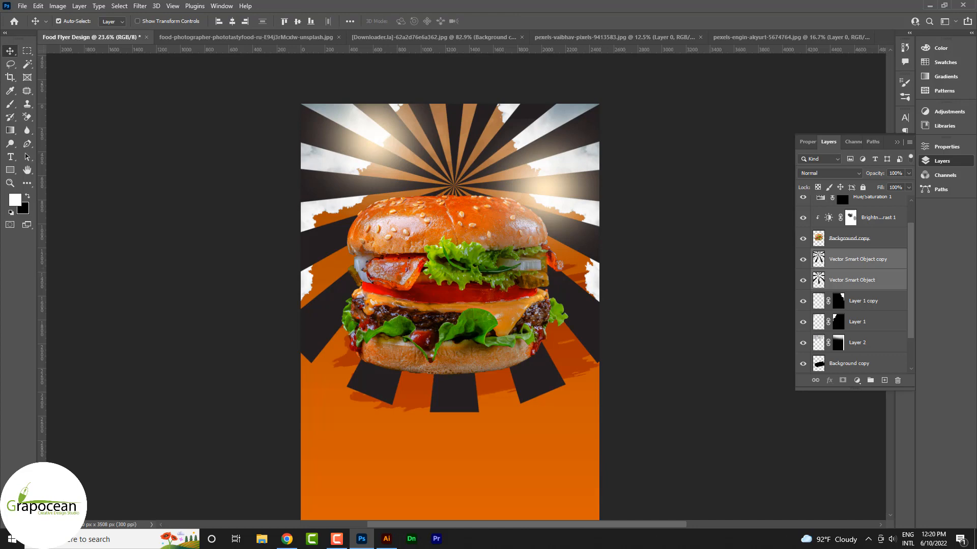
- Combine the two sunburst layers into one smart object and rasterize it
right_click(859, 260)
left_click(753, 239)
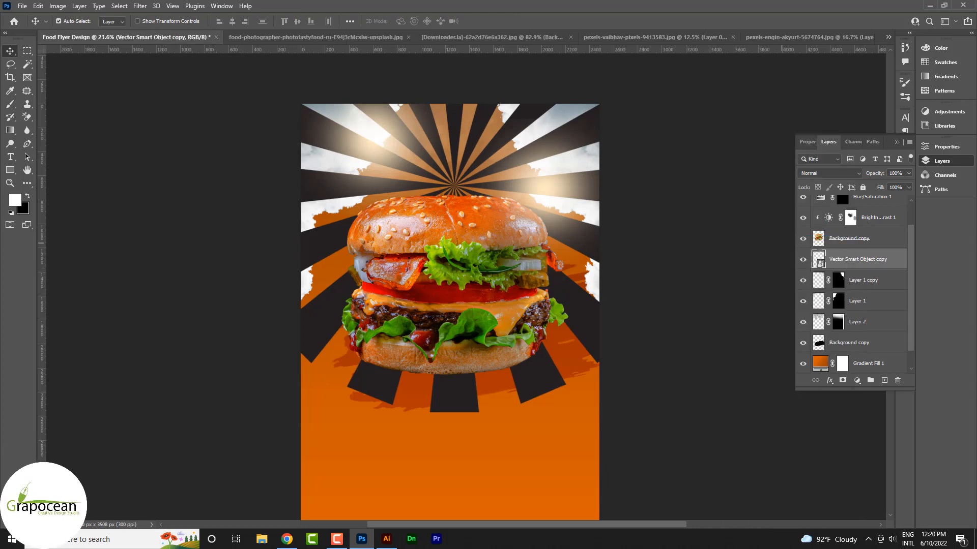
right_click(857, 259)
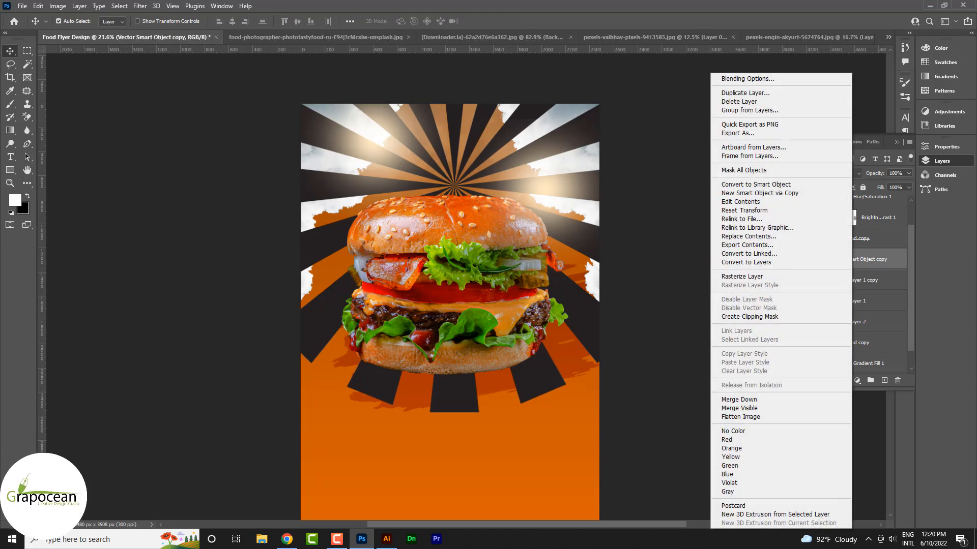
left_click(743, 276)
- Warp the combined sunburst with the Twist style and raise its bend so the rays curve into a swirl
key("ctrl+t")
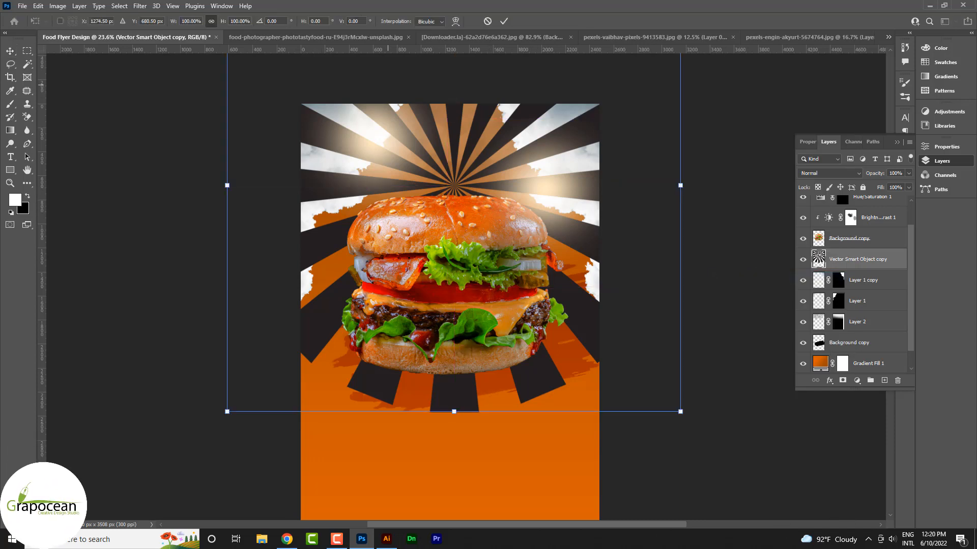
left_click(456, 21)
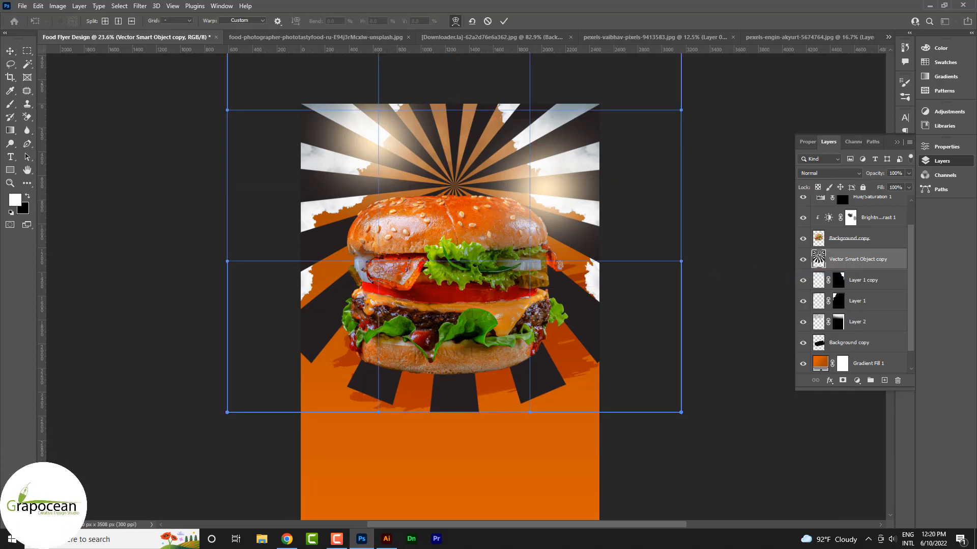
left_click(242, 20)
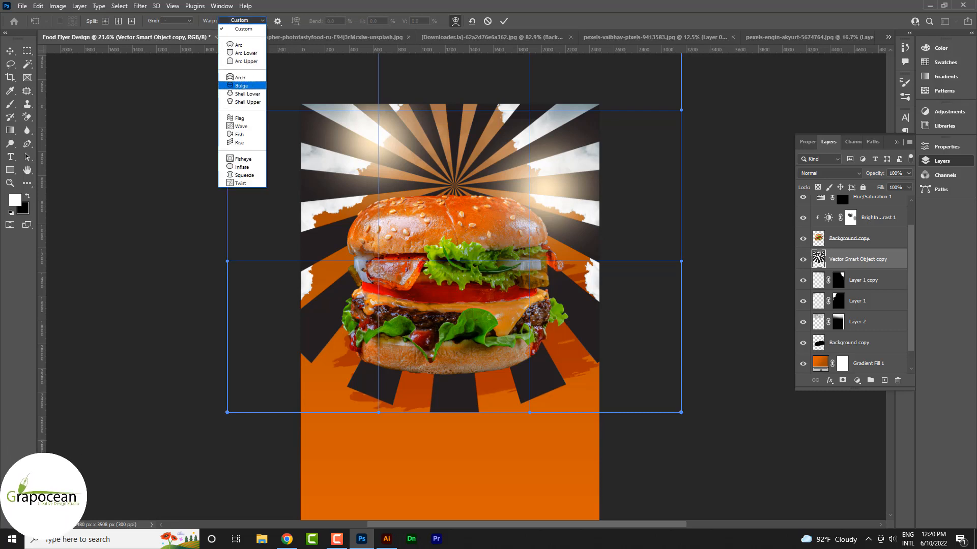
left_click(240, 183)
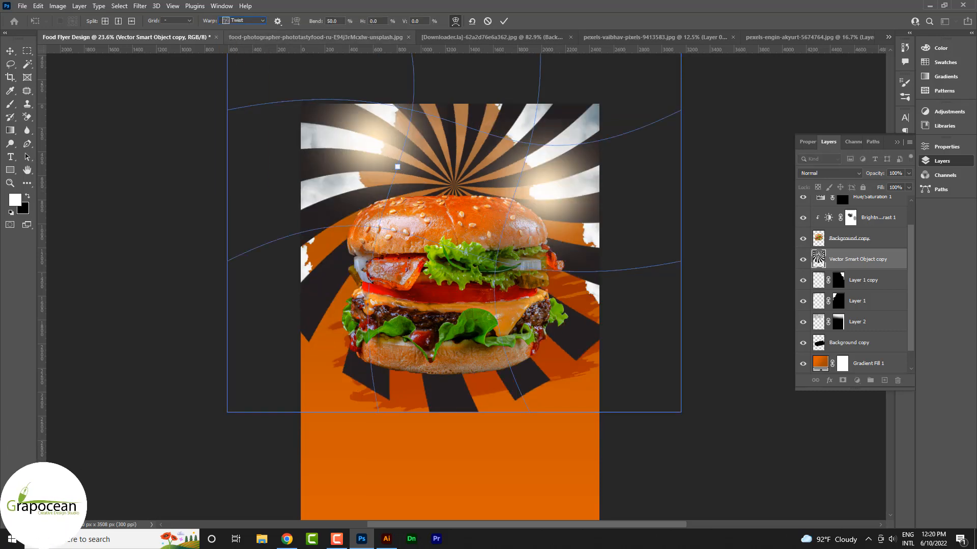
left_click_drag(315, 21, 430, 20)
left_click(504, 21)
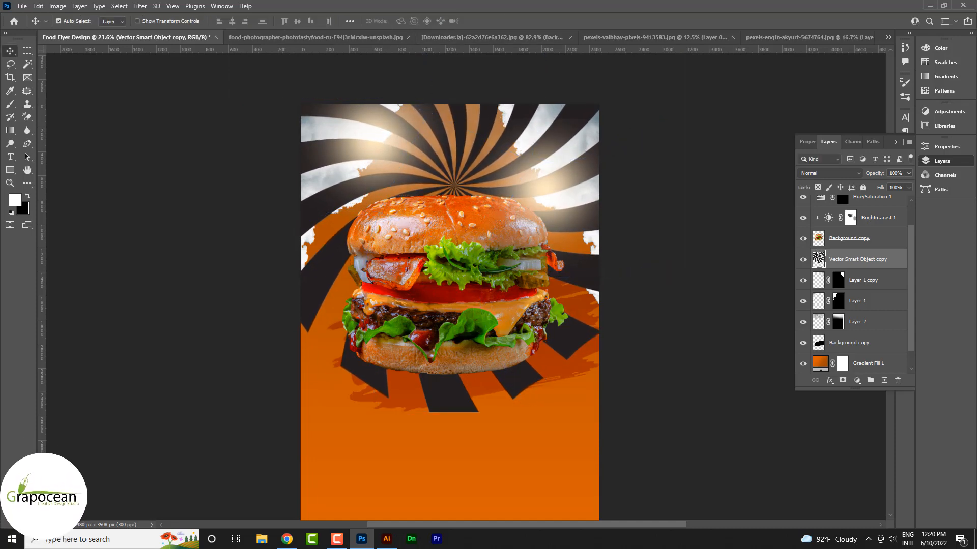
- Lower the swirled sunburst in the layer order to directly above Gradient Fill 1, beneath the clouds and brush stroke
key("ctrl+bracketleft")
key("ctrl+bracketleft")
key("ctrl+bracketleft")
key("ctrl+bracketleft")
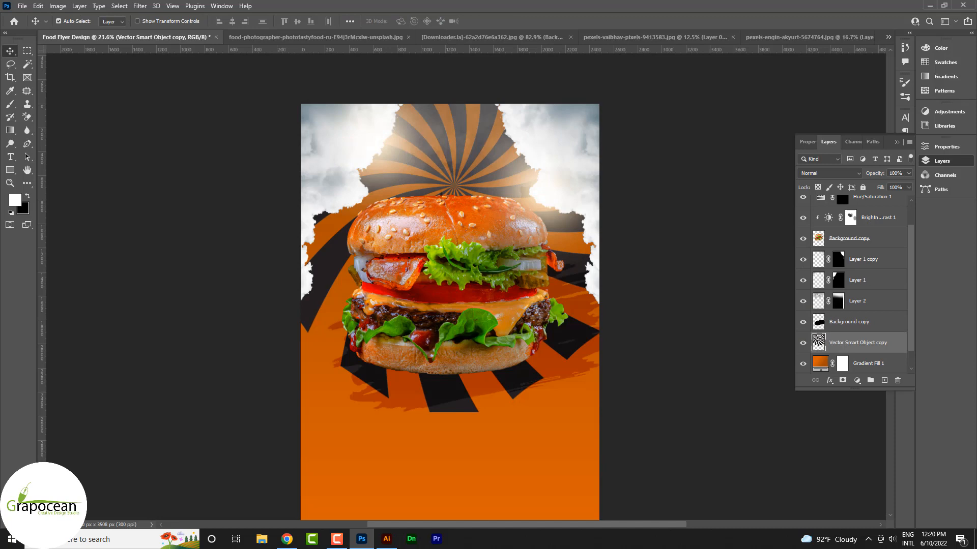
- Set the sunburst layer's blend mode to Linear Dodge (Add), comparing it with Lighter Color
left_click(830, 173)
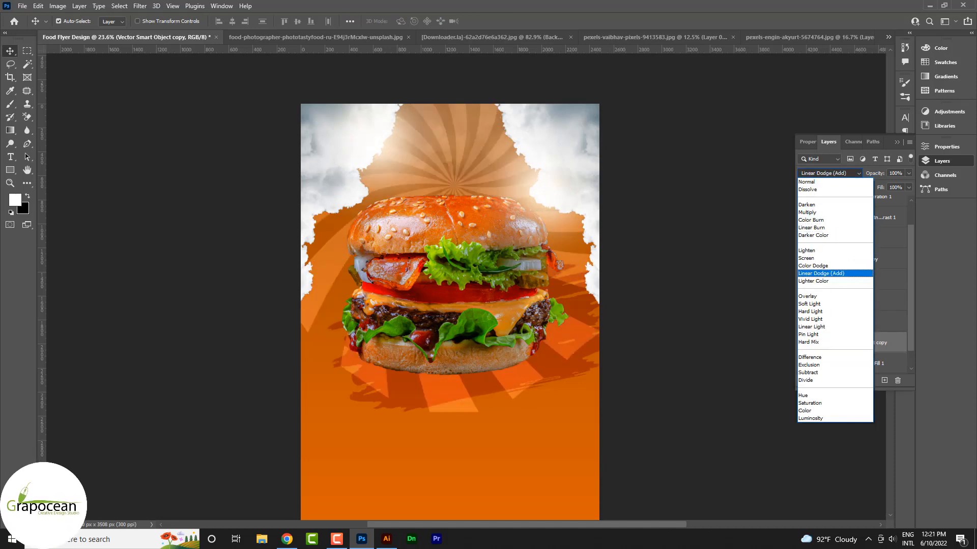
key("Down")
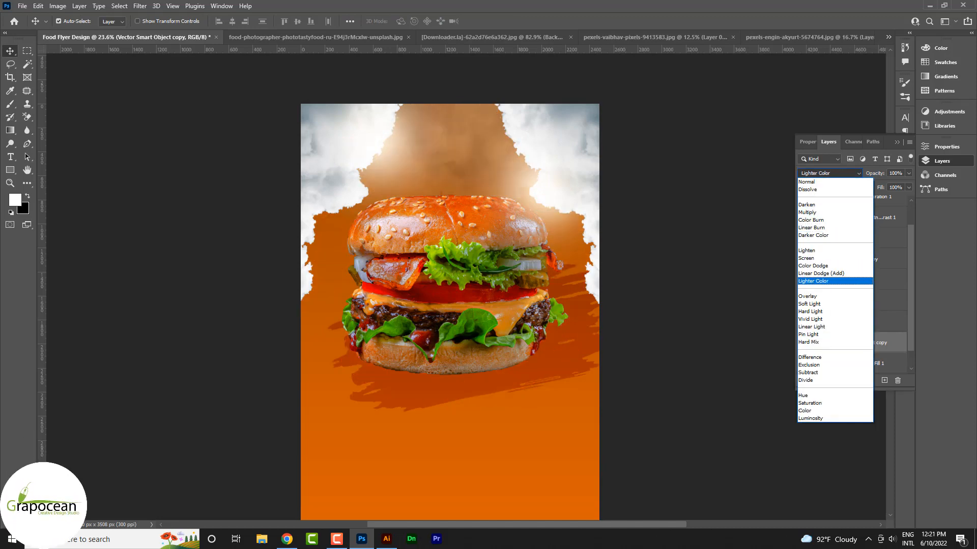
key("Up")
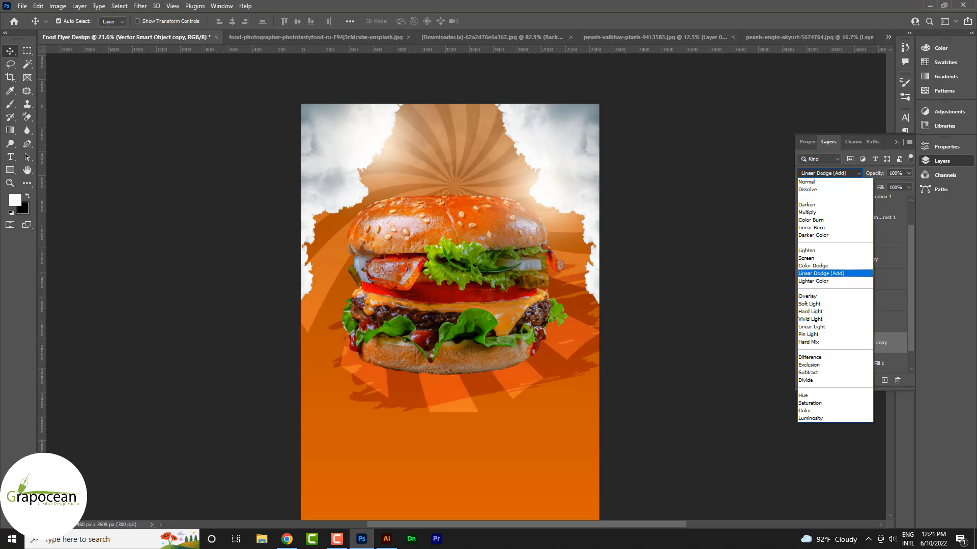
key("Return")
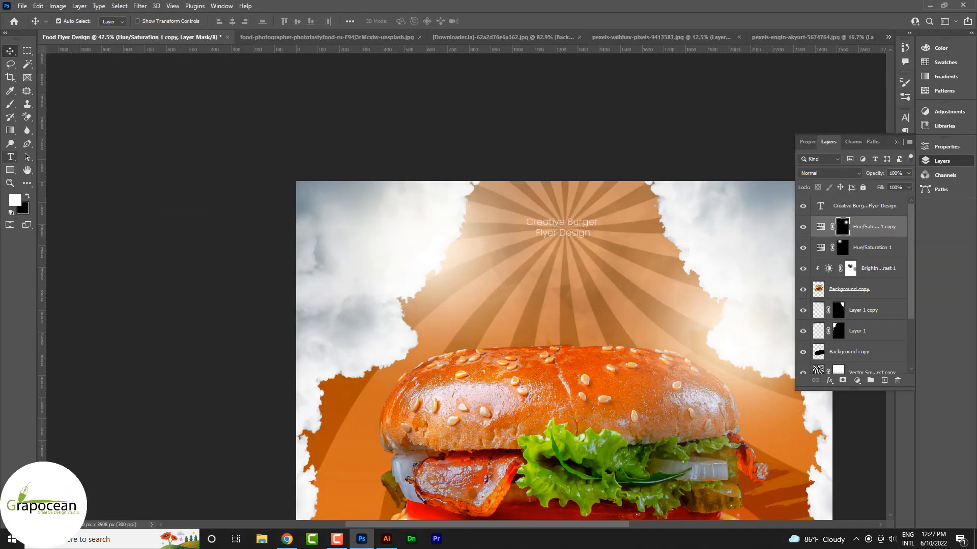
- Add a text layer reading "Burger" between the "Creative Burger Flyer Design" heading and the bun
key("t")
left_click(540, 298)
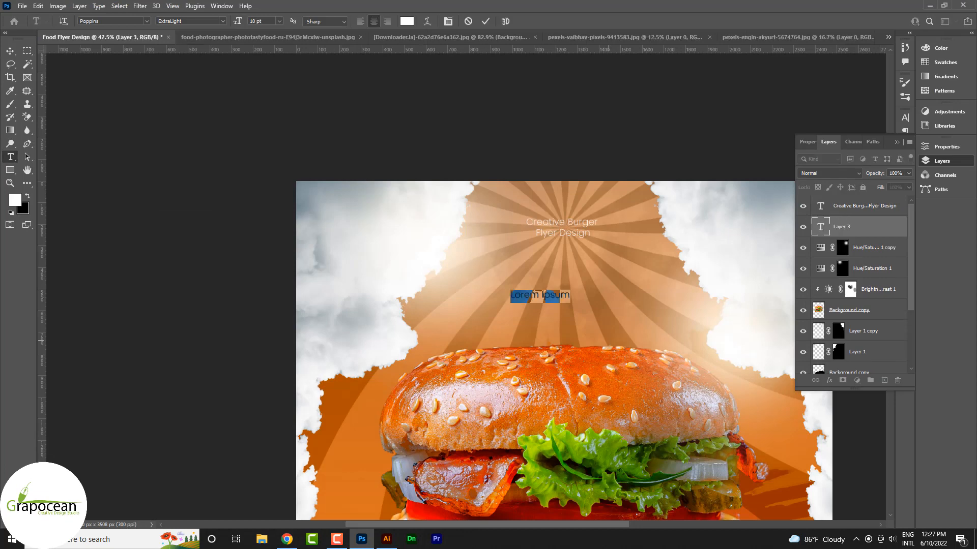
type("Burger")
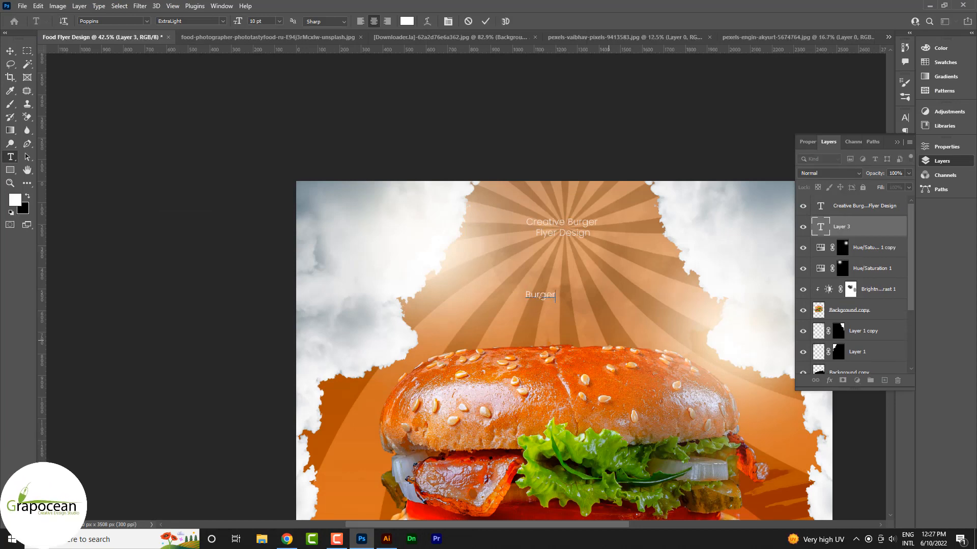
scroll(541, 307, "up", 1)
- Set the whole "Burger" text in the Abuget font at 152 pt
key("ctrl+a")
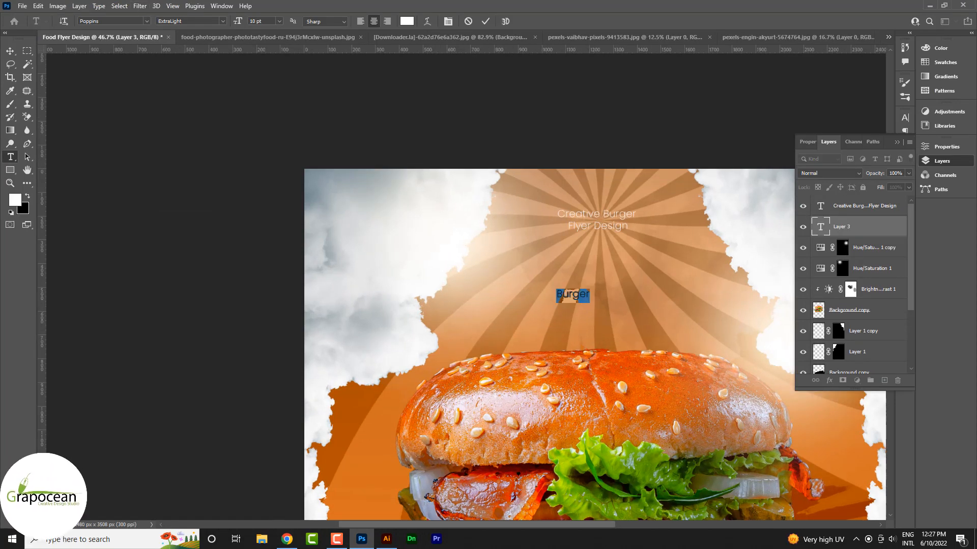
left_click(146, 21)
key("Down")
key("Down")
key("Down")
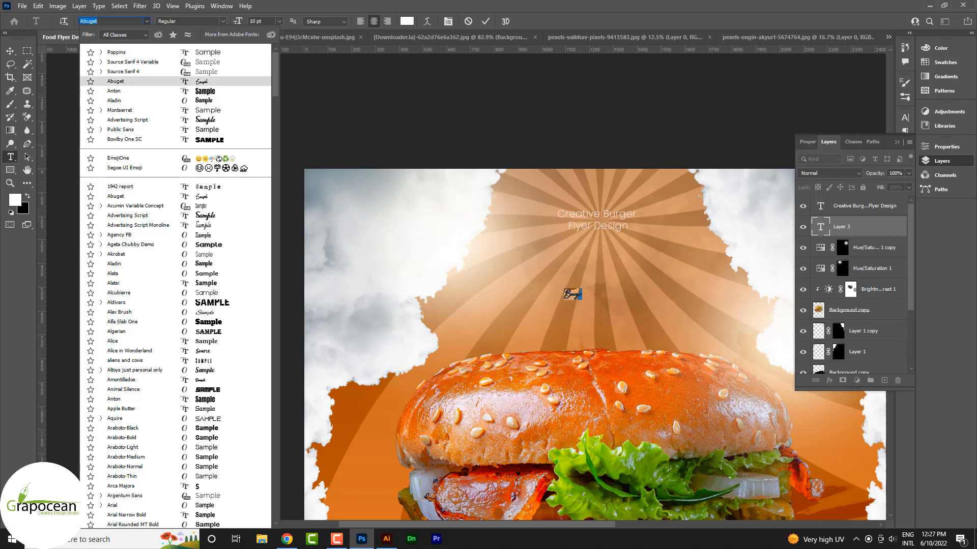
key("Return")
left_click_drag(238, 22, 310, 21)
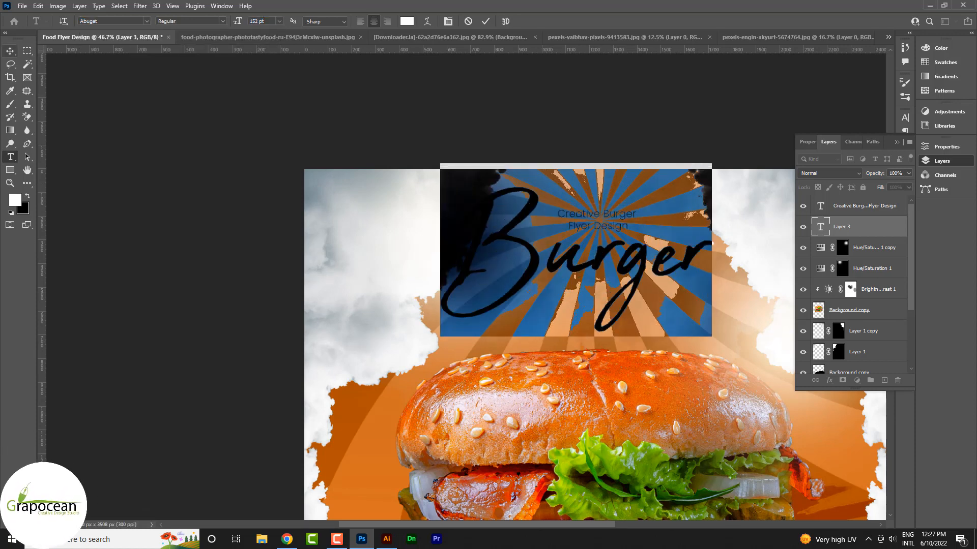
- Move the "Burger" text down over the top of the bun and enlarge it to about 234 pt
left_click(10, 51)
left_click_drag(601, 263, 617, 335)
scroll(610, 326, "down", 8)
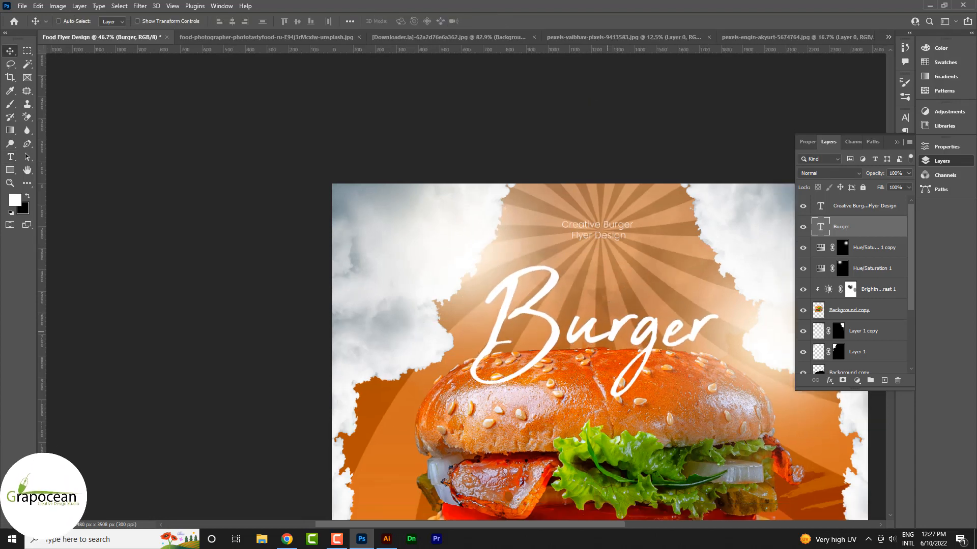
scroll(630, 306, "down", 3)
scroll(638, 300, "up", 5)
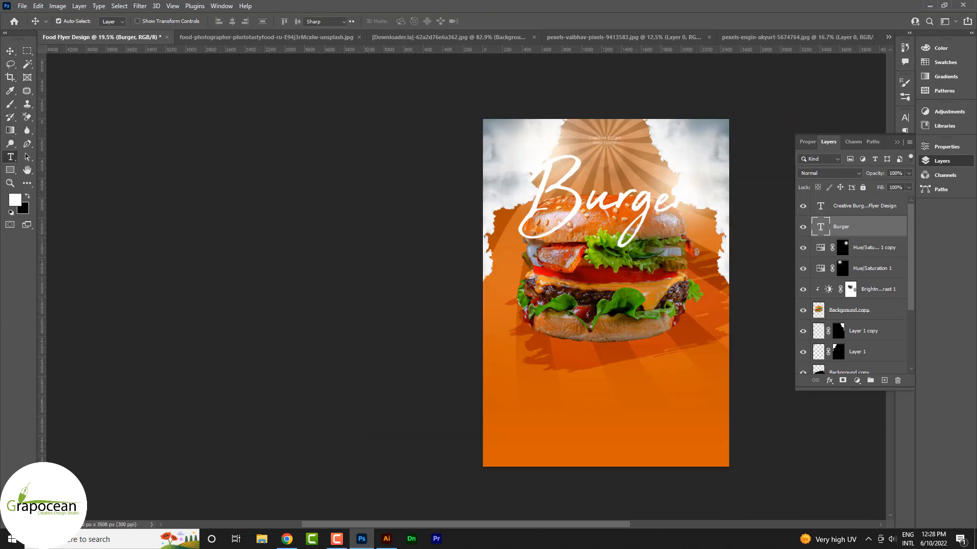
- Select the whole "Burger" text and preview it in other fonts such as Montserrat, Advertising Script and Poppins
left_click(10, 157)
double_click(530, 203)
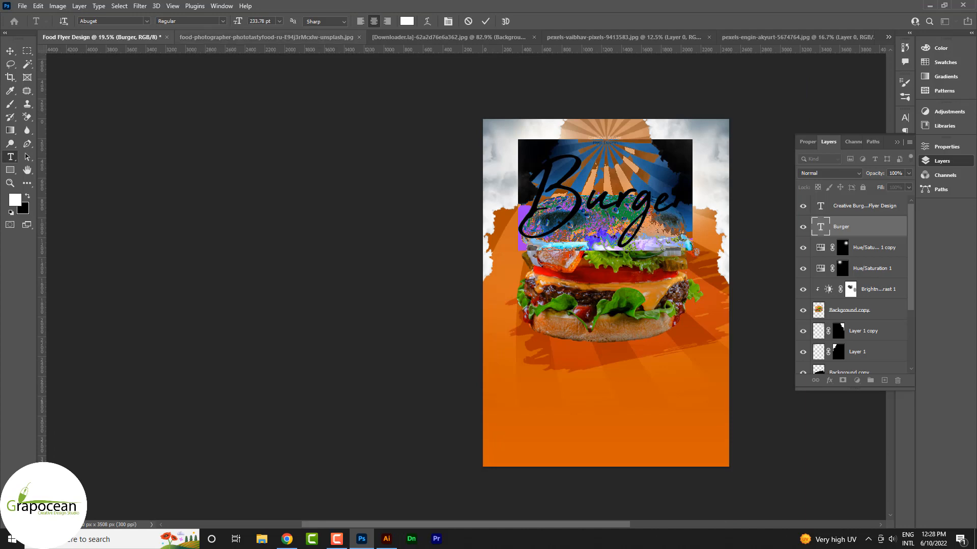
left_click(147, 21)
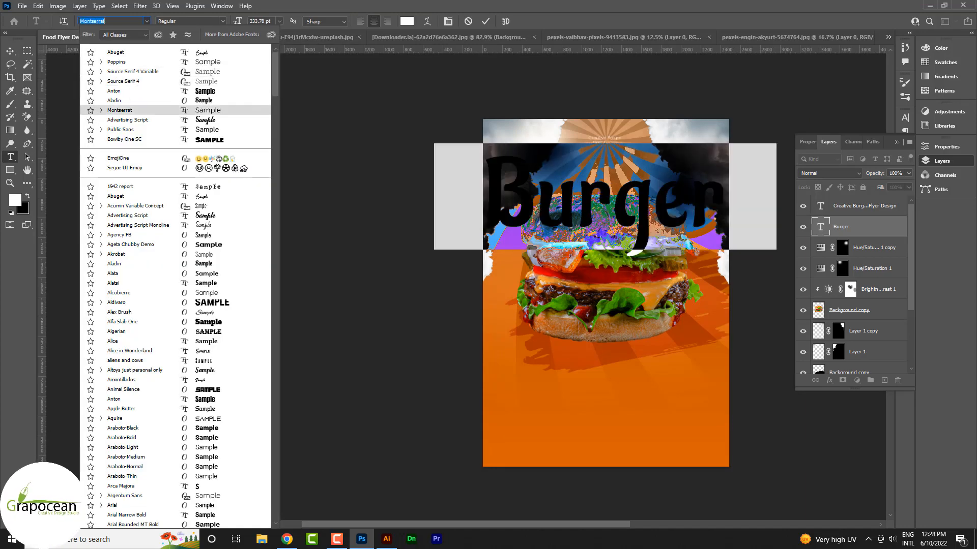
key("Down")
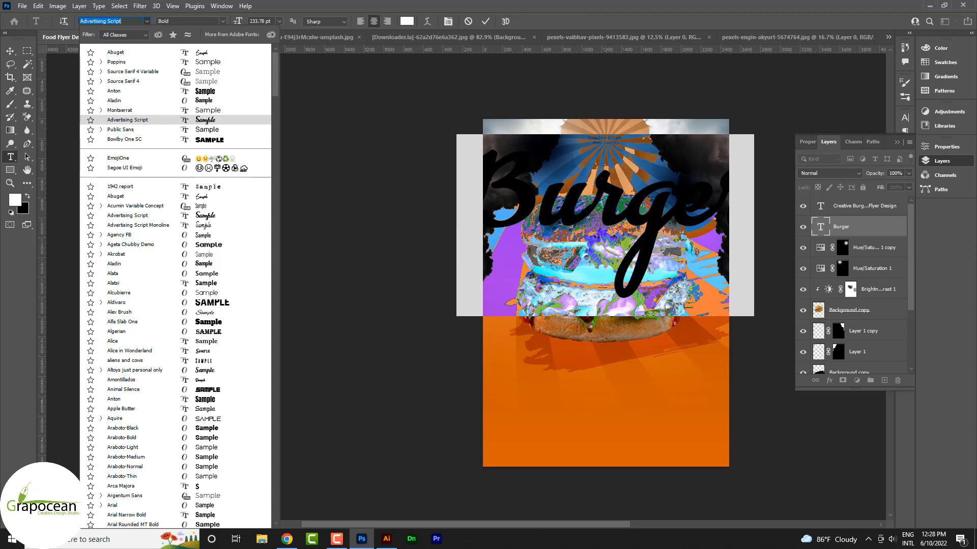
scroll(152, 283, "down", 5)
scroll(152, 292, "up", 5)
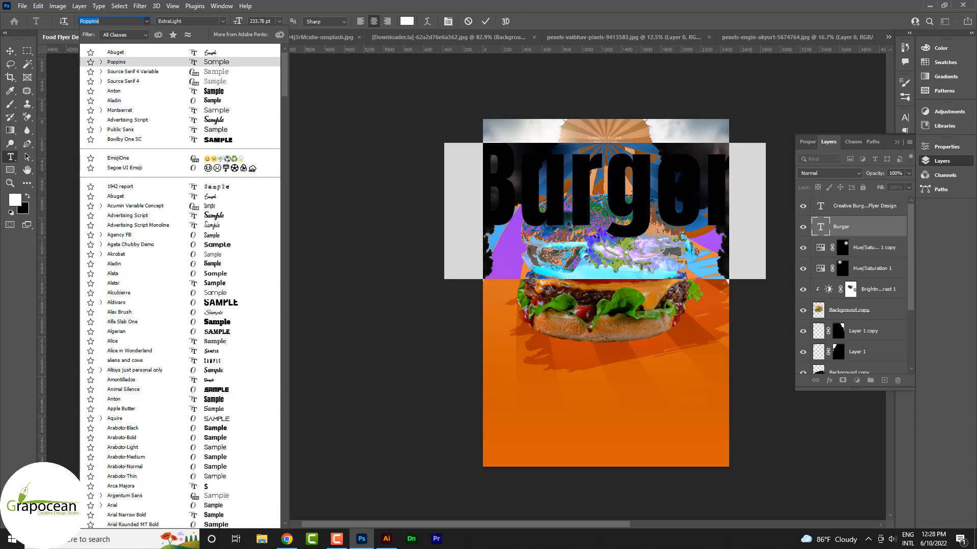
type("Abuge")
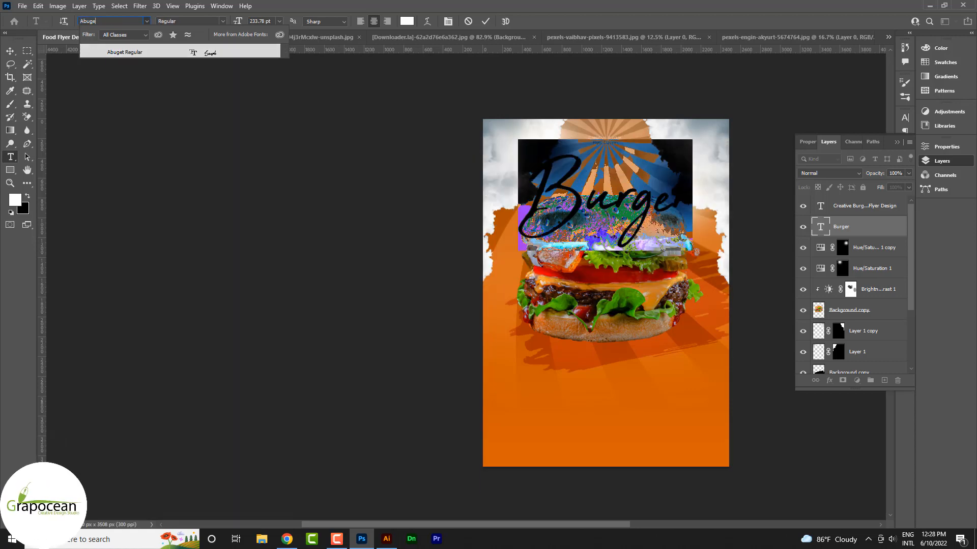
key("BackSpace")
key("BackSpace")
key("BackSpace")
key("BackSpace")
- Set the "Burger" text in Pacifico Regular at 145 pt
type("Pacifico")
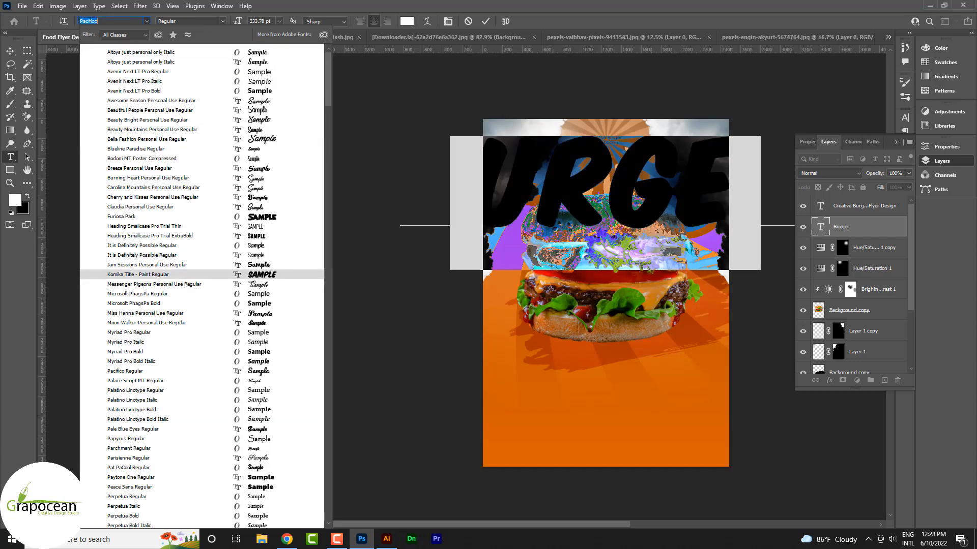
left_click(148, 371)
left_click_drag(237, 21, 192, 21)
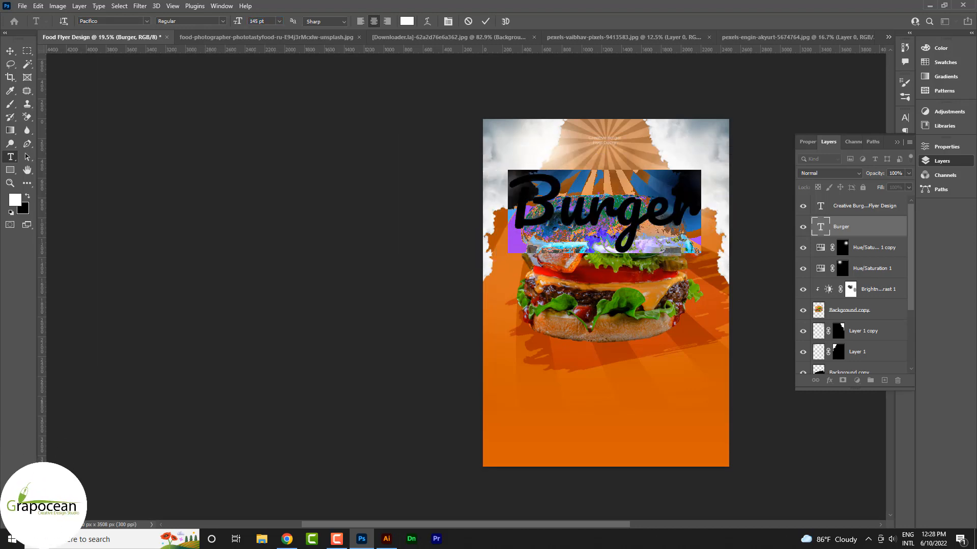
key("ctrl+Return")
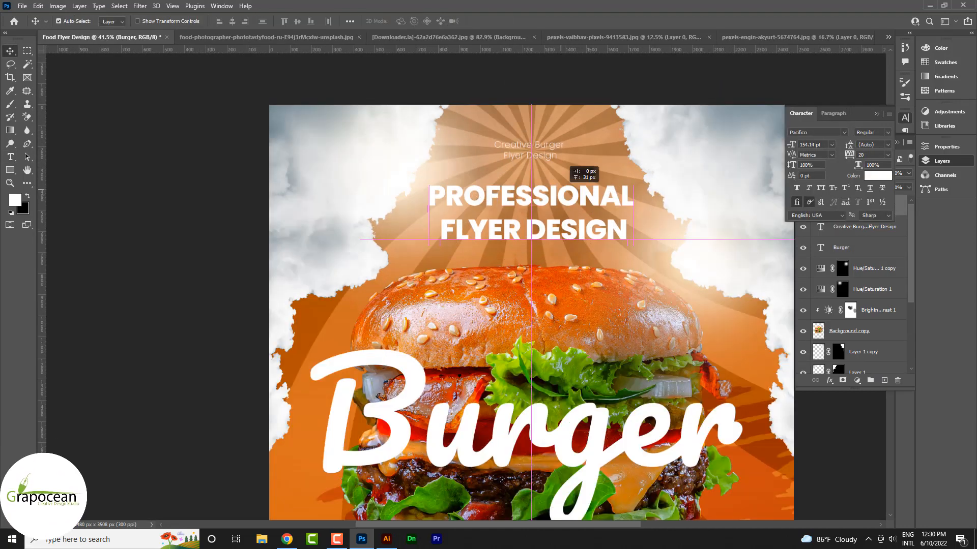
- Adjust the vertical position of the "Professional Flyer Design" heading, keeping it centred above the bun
left_click_drag(560, 189, 560, 185)
left_click(10, 157)
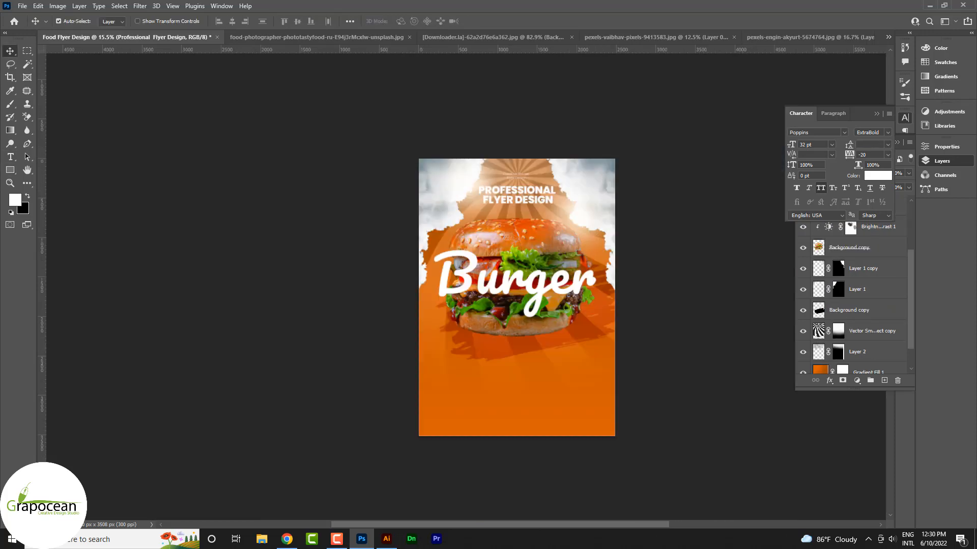
- Identify the background cloud layer by toggling layer visibility, and duplicate Layer 2
left_click(803, 289)
left_click(803, 289)
scroll(804, 290, "down", 2)
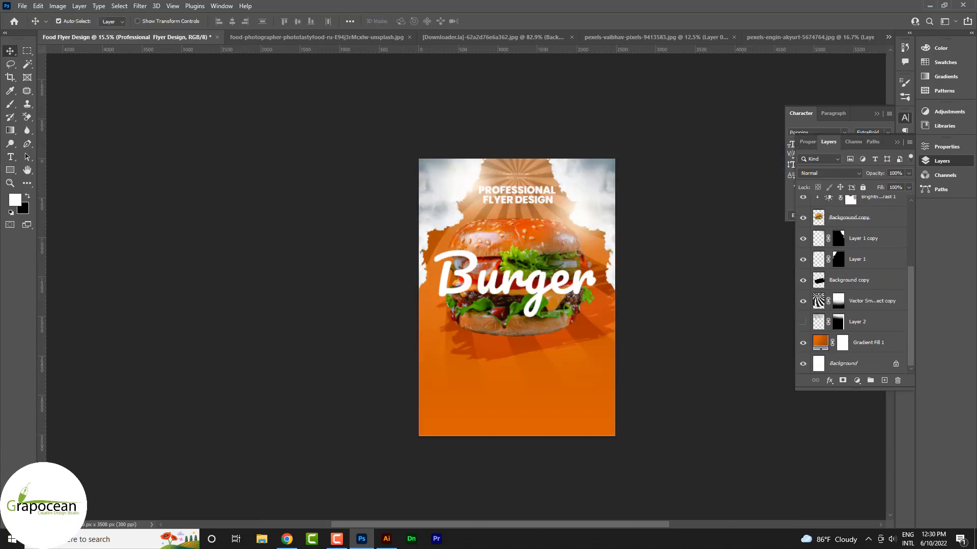
left_click(802, 322)
left_click_drag(873, 322, 884, 381)
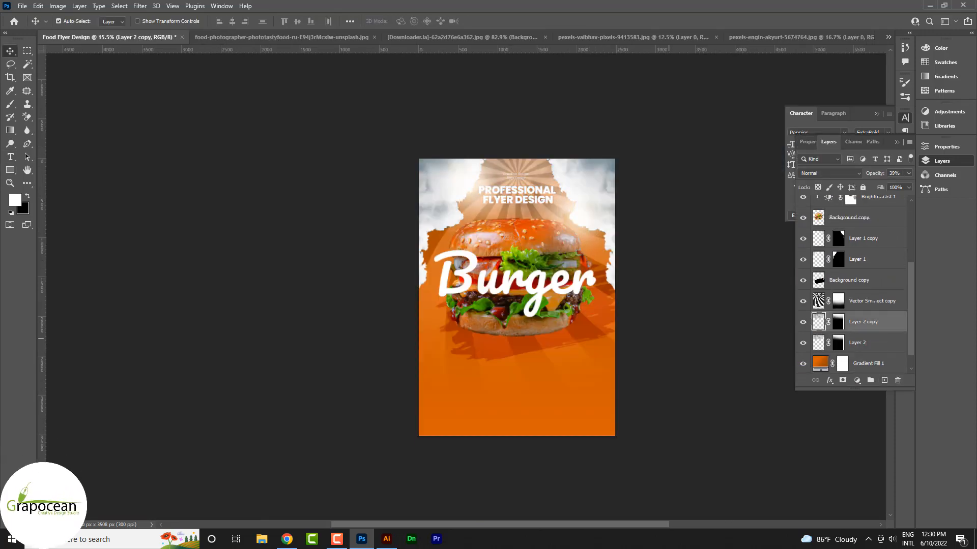
- Move the Layer 2 copy to the lower part of the flyer and enlarge it to about 114%
key("ctrl+t")
left_click_drag(526, 174, 568, 388)
left_click_drag(636, 462, 656, 472)
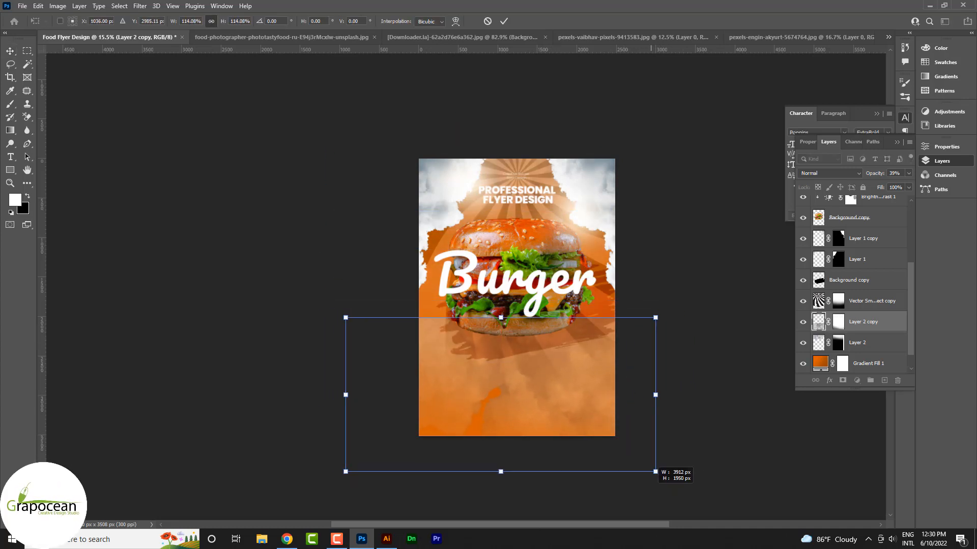
key("Return")
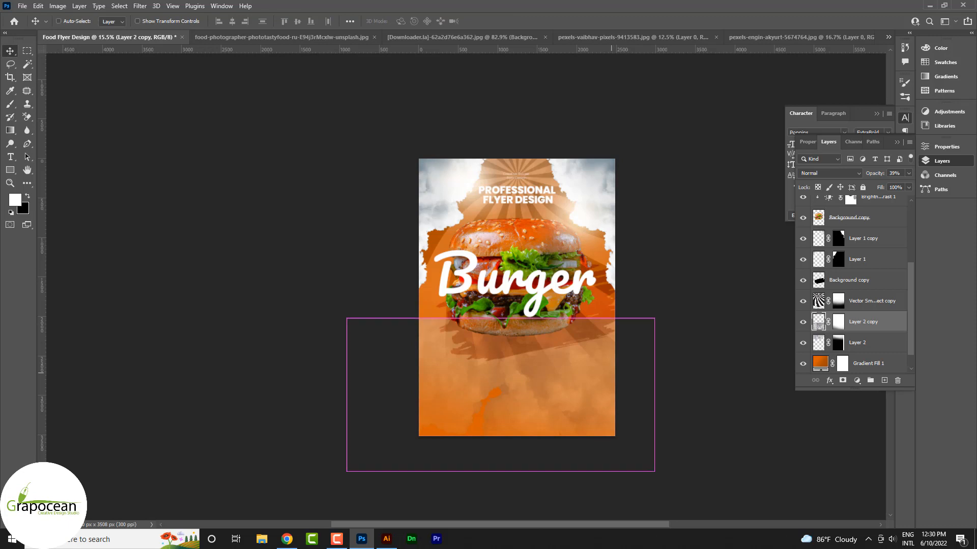
- Rotate the Layer 2 copy upside down and reposition it to cover the flyer's lower area
key("ctrl+t")
left_click_drag(689, 316, 410, 436)
left_click_drag(567, 416, 579, 370)
left_click(503, 21)
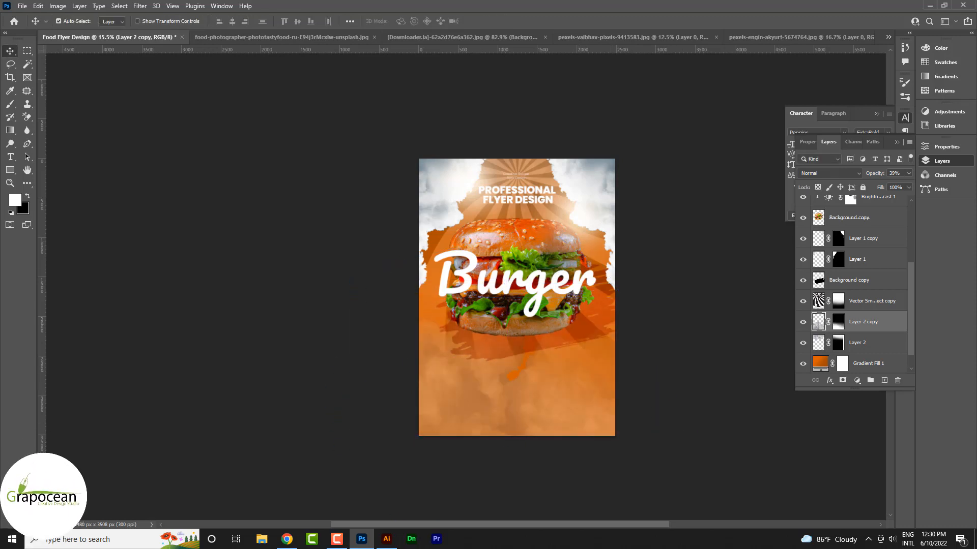
- Set the Layer 2 copy's blend mode to Vivid Light
left_click(829, 173)
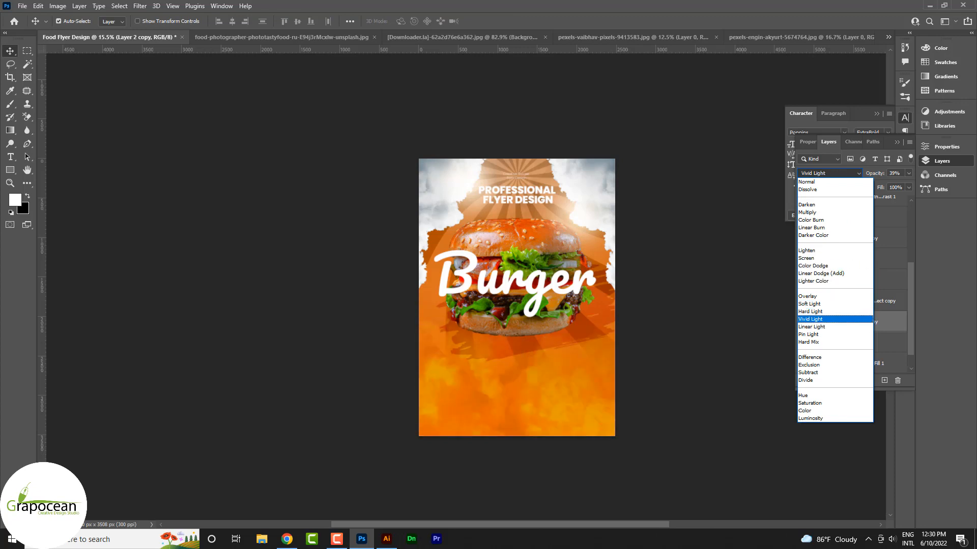
key("Up")
left_click(829, 319)
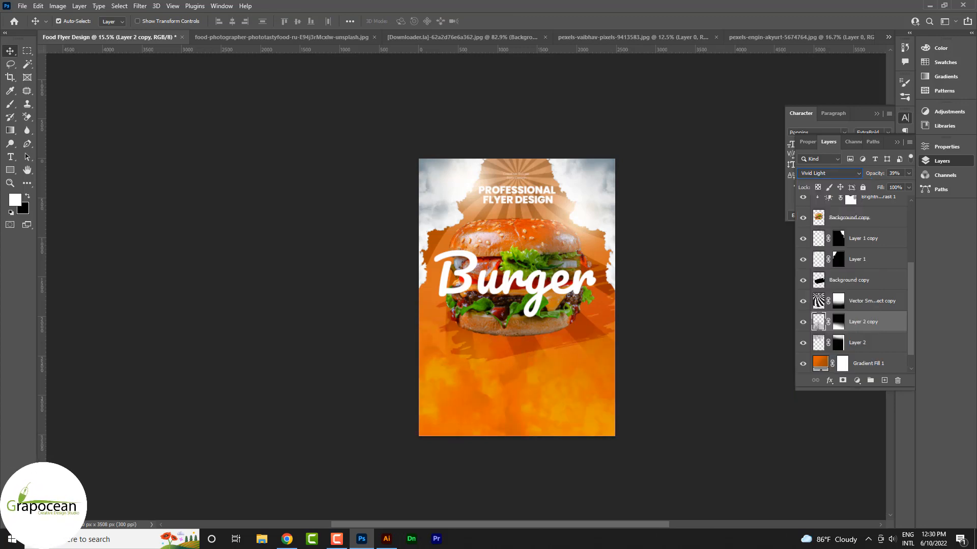
- Reposition the cloud copy slightly over the flyer's lower area and reduce its opacity after trying 100%
left_click(695, 362)
left_click_drag(567, 409, 577, 429)
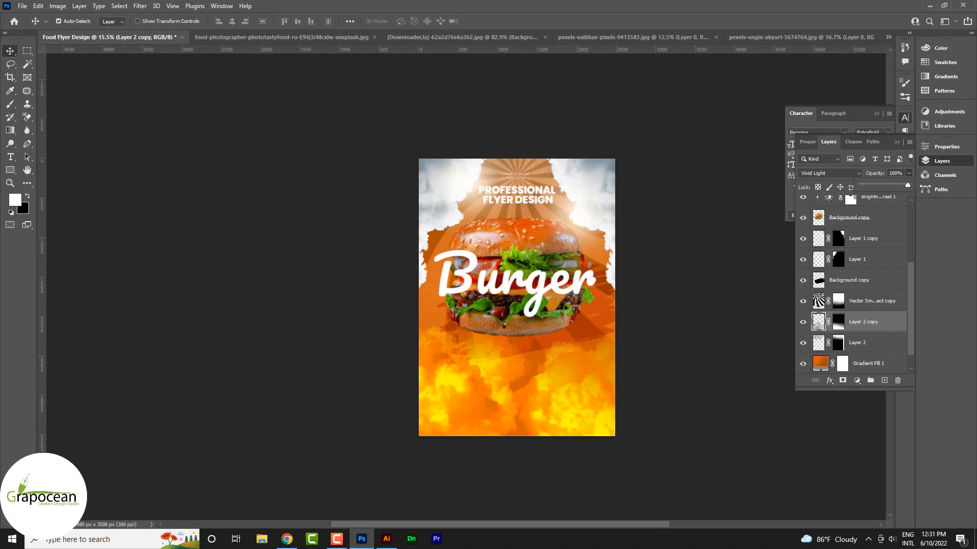
left_click_drag(907, 184, 871, 184)
mouse_move(575, 376)
left_mouse_down()
mouse_move(580, 298)
mouse_move(574, 374)
left_mouse_up()
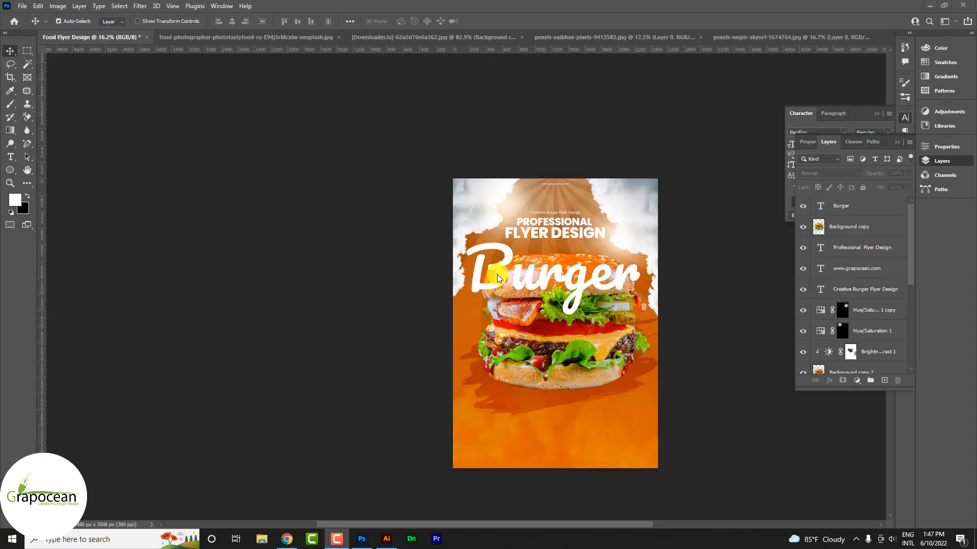
- Place the "Professional Flyer Design" and "Creative Burger Flyer Design" texts below the burger, keeping a copy of the heading above "Burger"
scroll(544, 203, "up", 1)
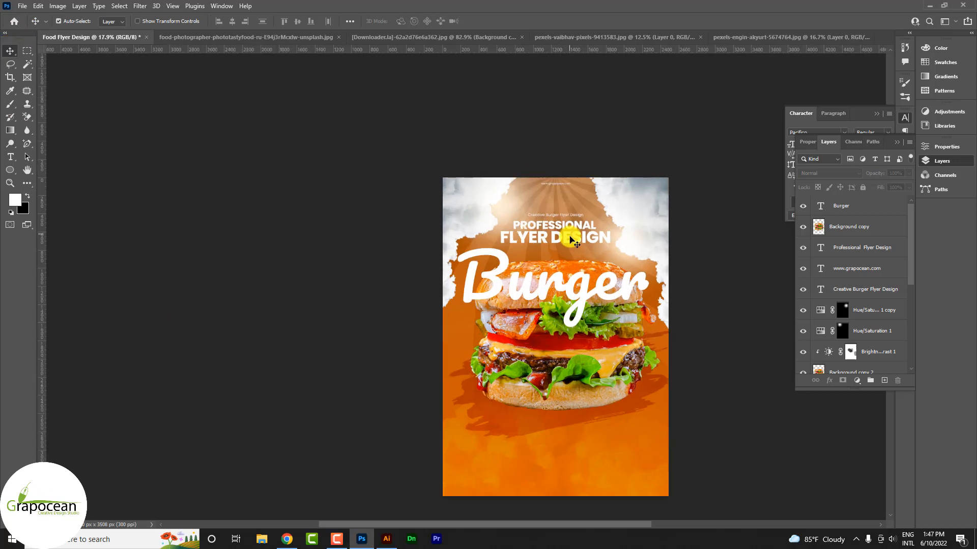
left_click_drag(563, 247, 573, 451)
left_click_drag(567, 209, 567, 421)
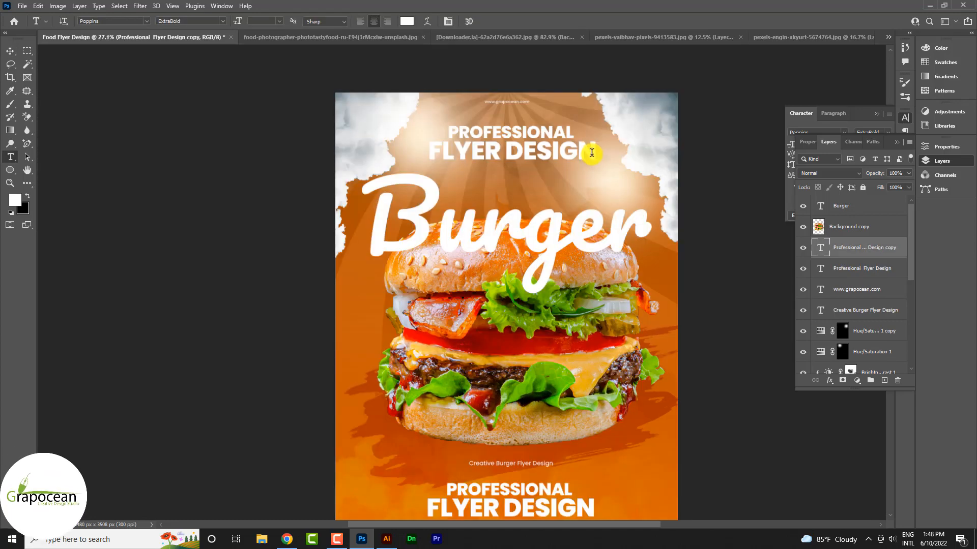
- Recolour the "Professional Flyer Design" heading above "Burger" to light peach ffd2a8
left_click_drag(588, 153, 351, 100)
left_click(407, 21)
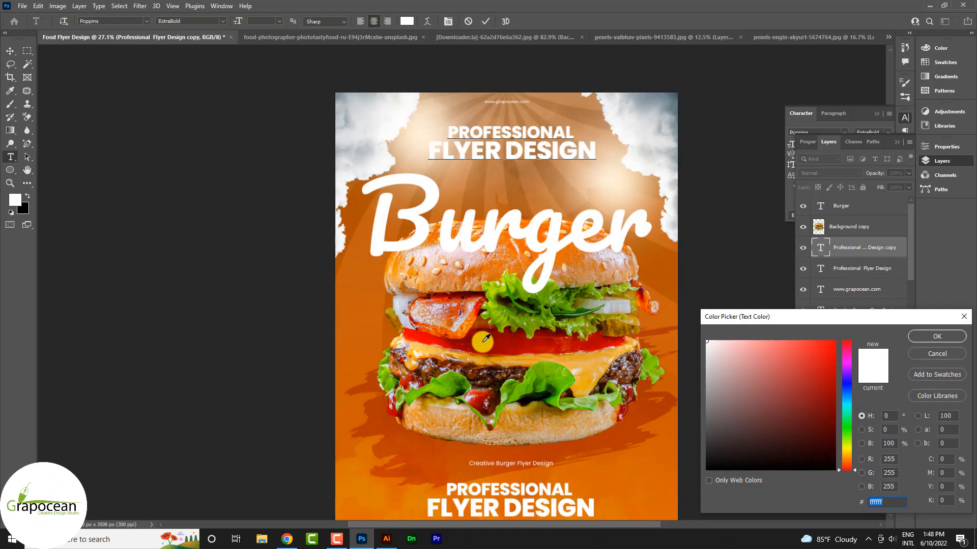
type("850000")
left_click(432, 336)
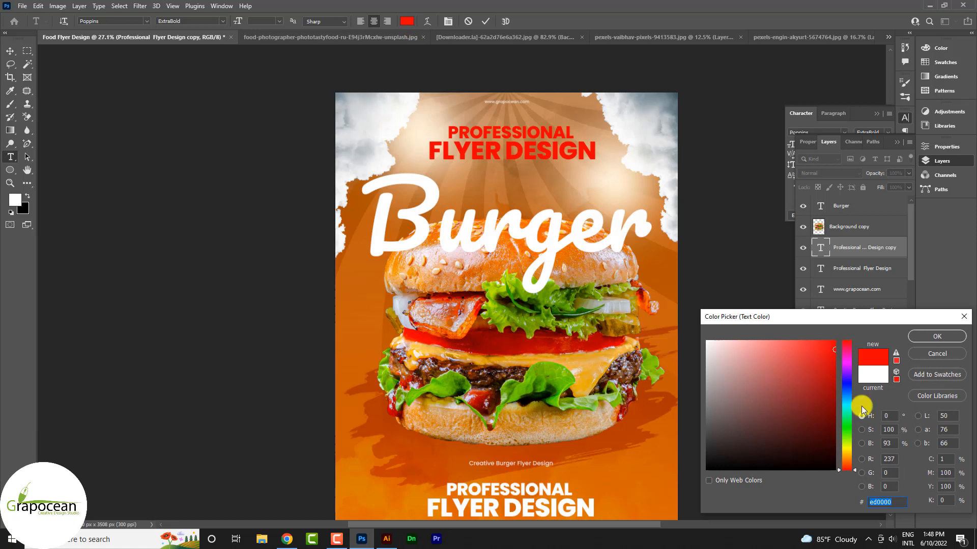
left_click(563, 180)
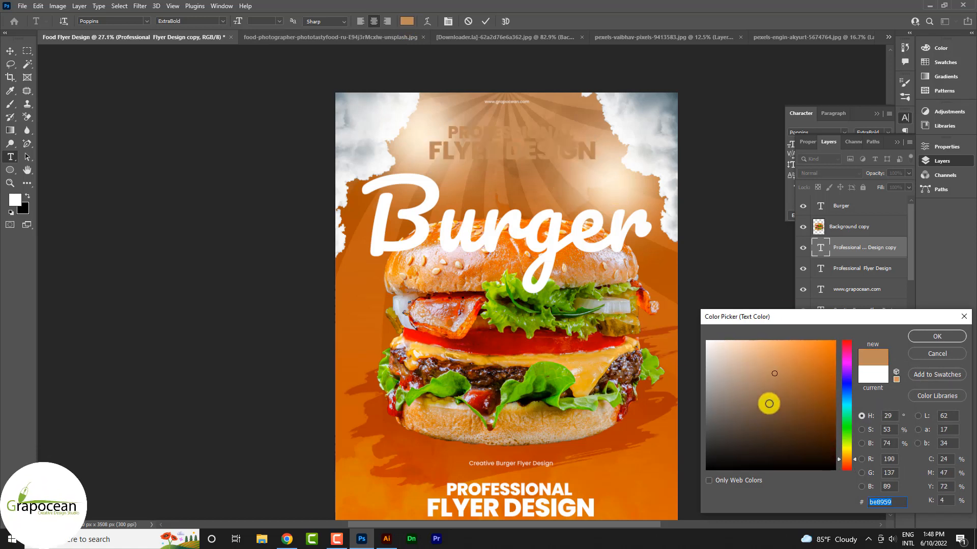
left_click_drag(814, 427, 748, 283)
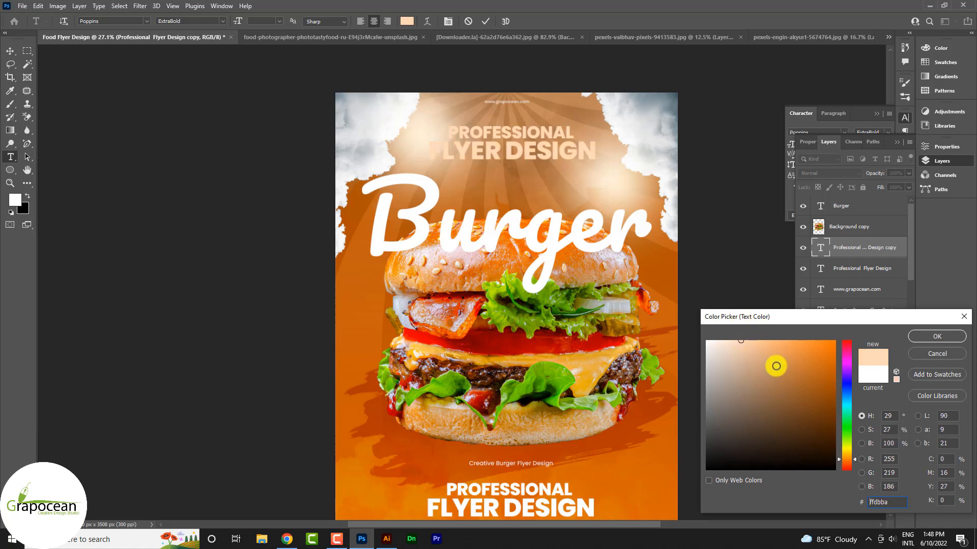
mouse_move(776, 366)
left_mouse_down()
mouse_move(763, 299)
mouse_move(755, 354)
mouse_move(752, 315)
left_mouse_up()
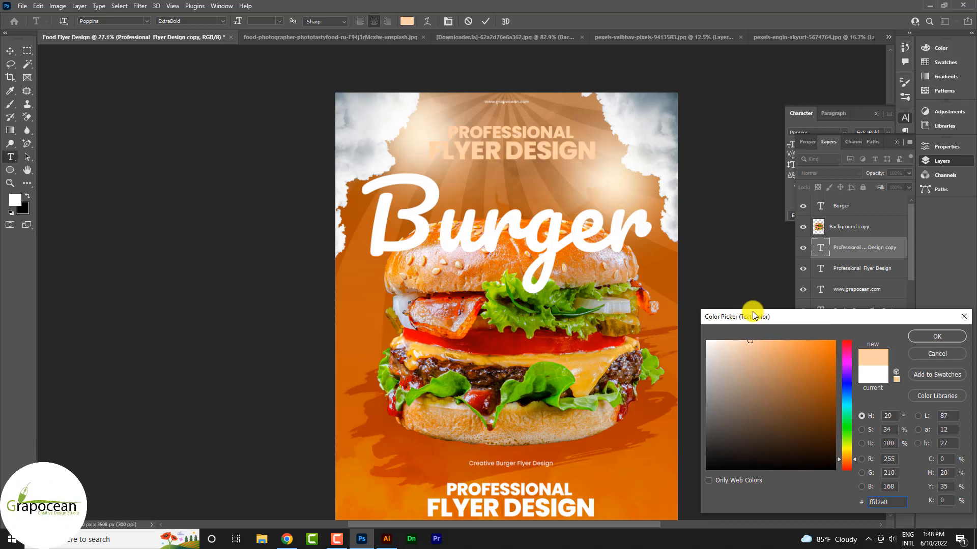
left_click(921, 337)
left_click(10, 51)
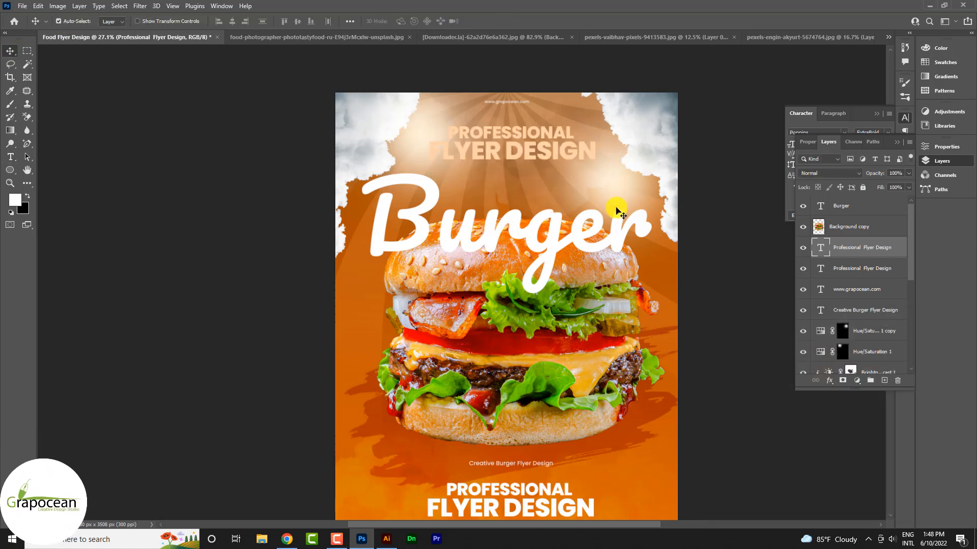
- Add a thin black outside stroke with reduced opacity to the peach "Professional Flyer Design" heading
right_click(873, 252)
left_click(777, 69)
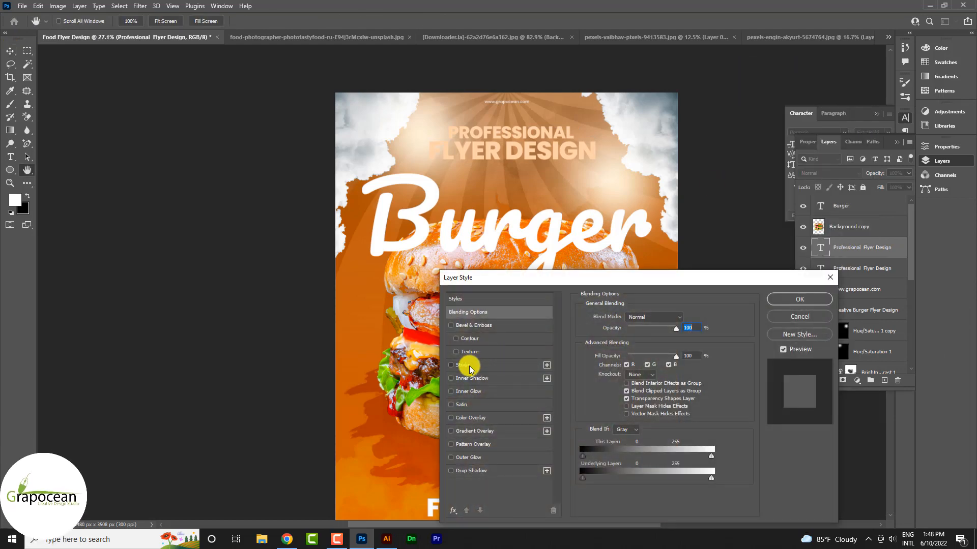
left_click(469, 366)
left_click(604, 391)
left_click_drag(727, 427, 665, 518)
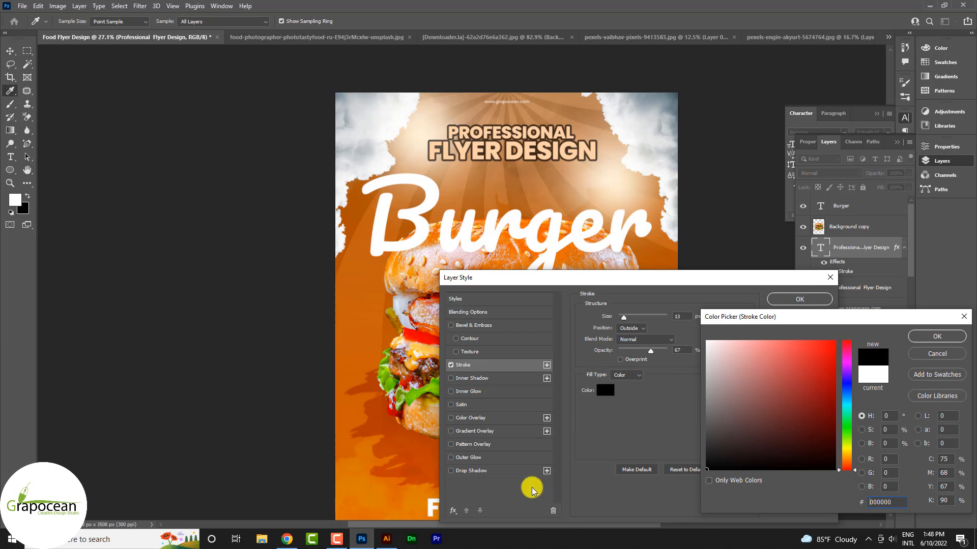
left_click(935, 337)
left_click_drag(651, 351, 692, 349)
left_click_drag(625, 319, 621, 320)
mouse_move(648, 349)
left_mouse_down()
mouse_move(640, 357)
mouse_move(623, 333)
left_mouse_up()
- Add a faint Linear Burn drop shadow and an Inner Bevel with 43% depth and 18 px size to the peach heading
left_click(471, 471)
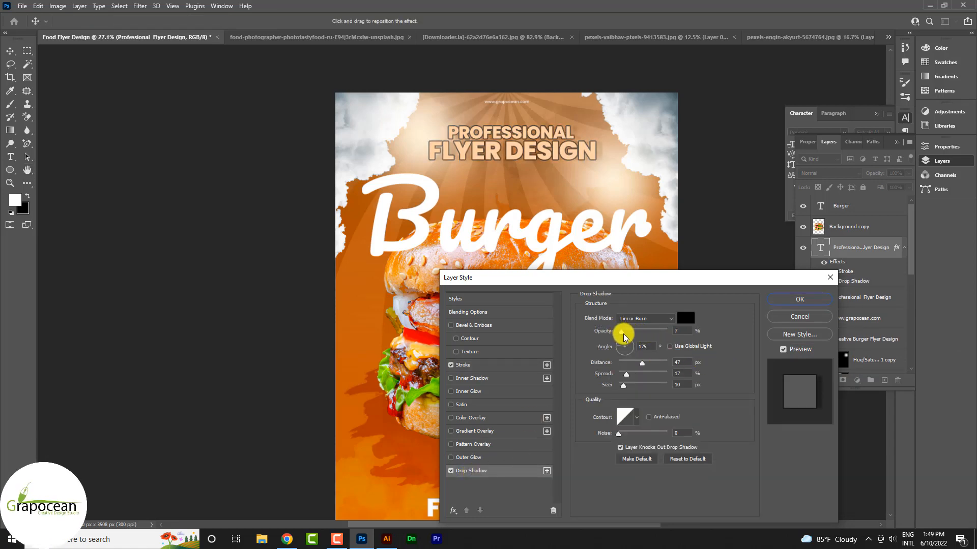
mouse_move(622, 386)
left_mouse_down()
mouse_move(635, 362)
mouse_move(622, 364)
mouse_move(631, 366)
mouse_move(626, 385)
mouse_move(626, 372)
left_mouse_up()
left_click(489, 324)
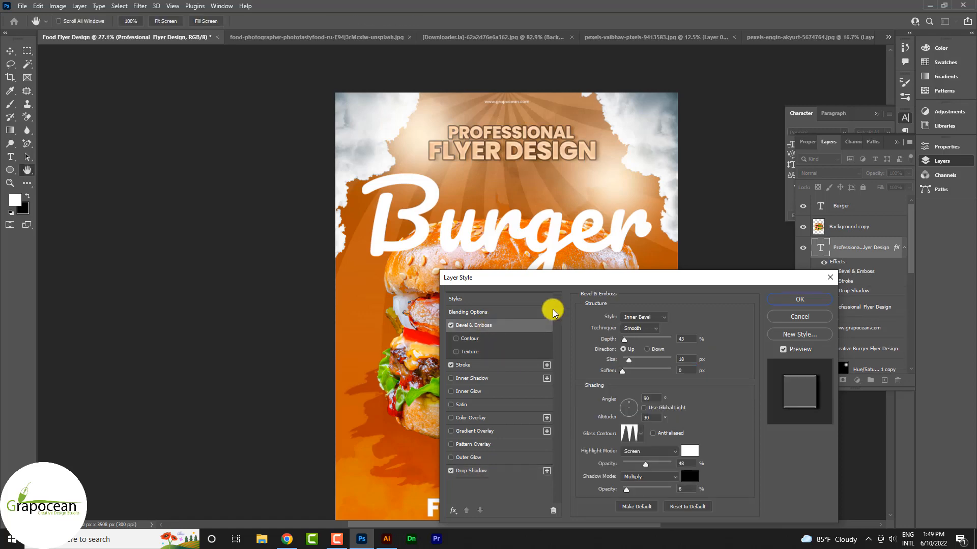
left_click(799, 301)
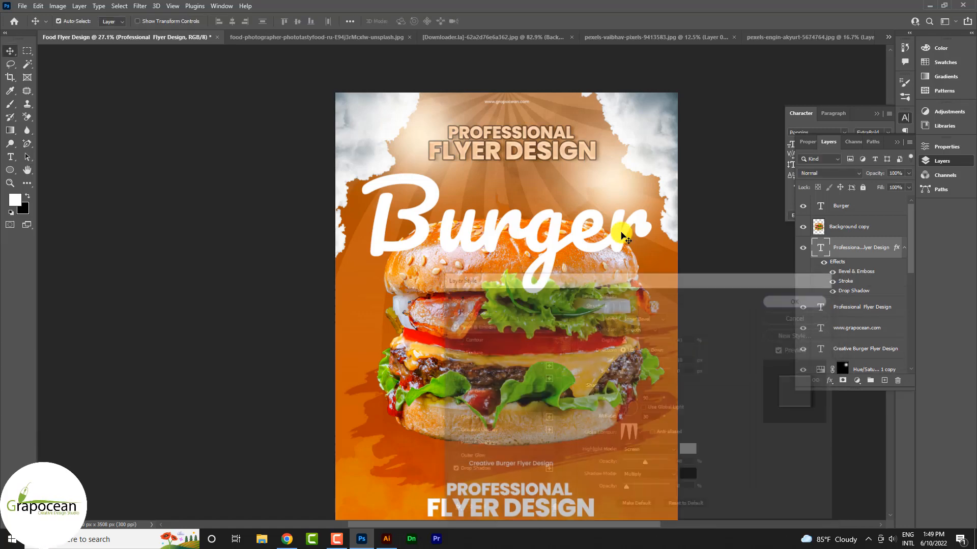
- Replace the peach heading's two lines with "SPECIAL" and "BURGER"
scroll(622, 229, "down", 2)
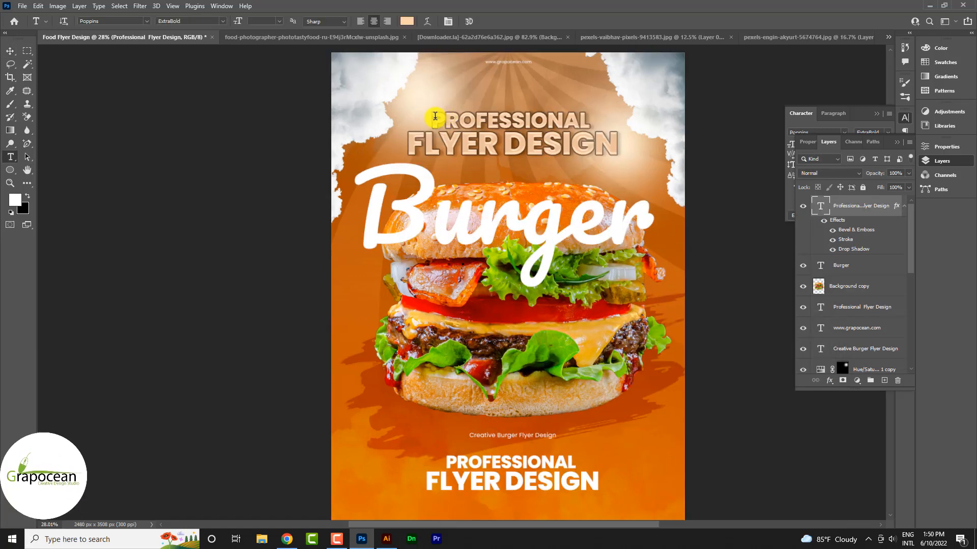
left_click_drag(432, 116, 637, 118)
key("BackSpace")
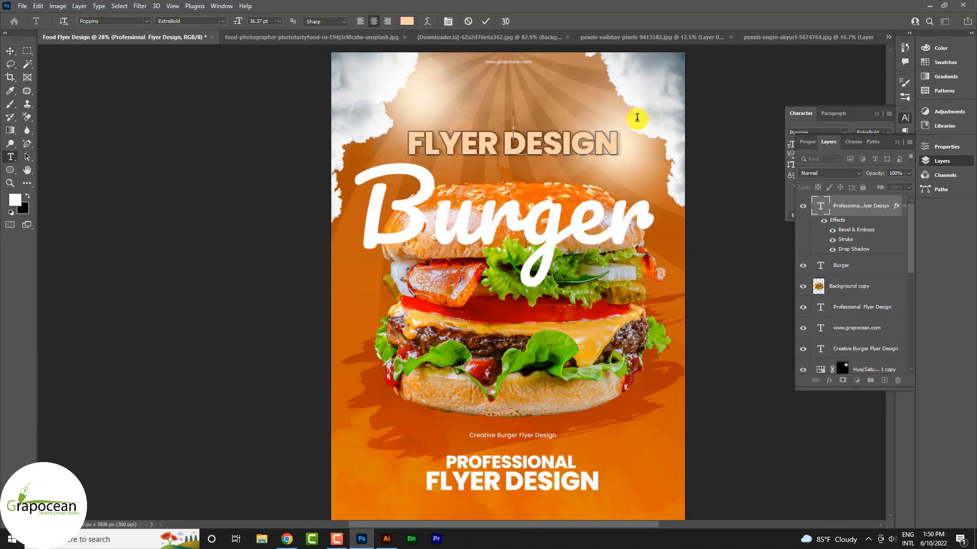
type("SPECIAL")
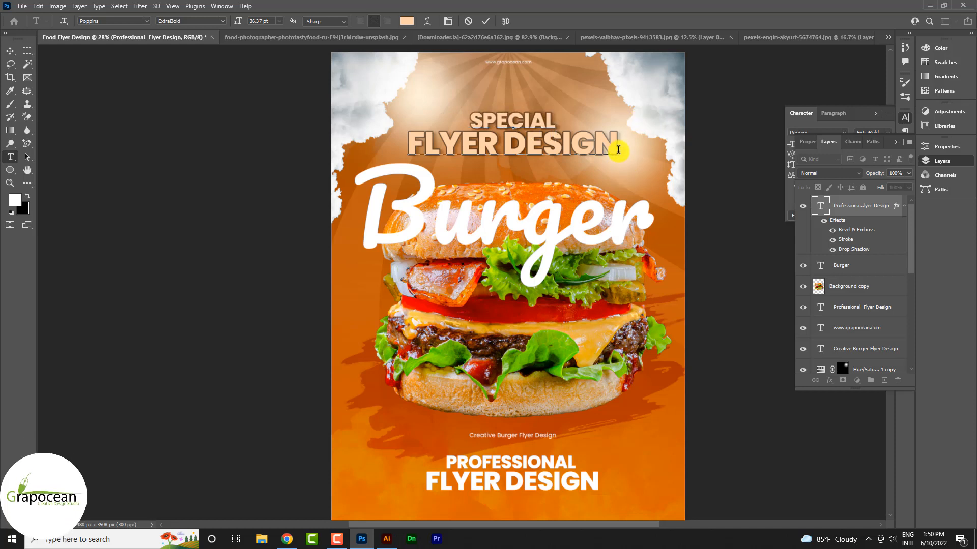
left_click_drag(616, 147, 338, 161)
type("BURGER")
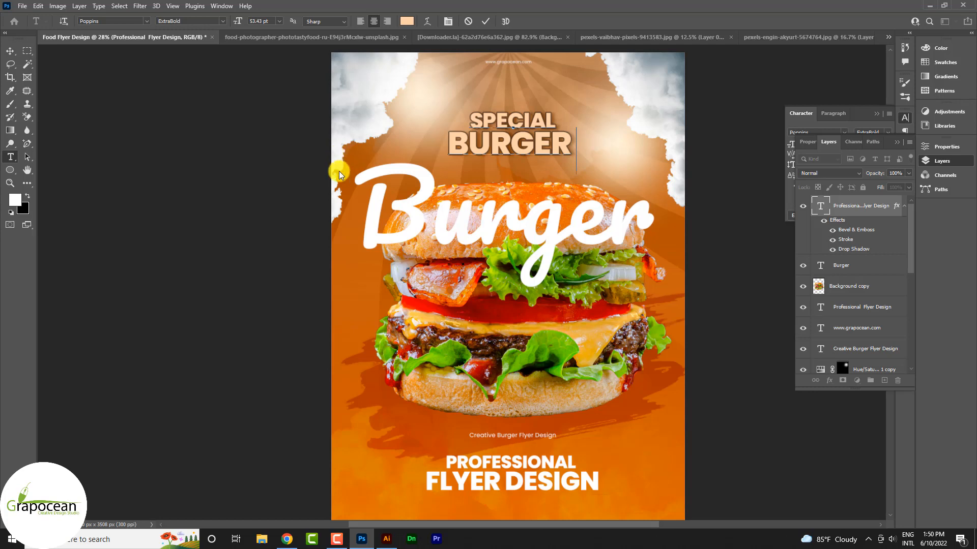
- Finish the "SPECIAL BURGER" text edit and scale the heading up to 80.75 pt above the "Burger" title
left_click(14, 49)
scroll(552, 153, "up", 2)
left_click_drag(541, 152, 631, 235)
key("ctrl+t")
left_click(502, 23)
left_click(10, 157)
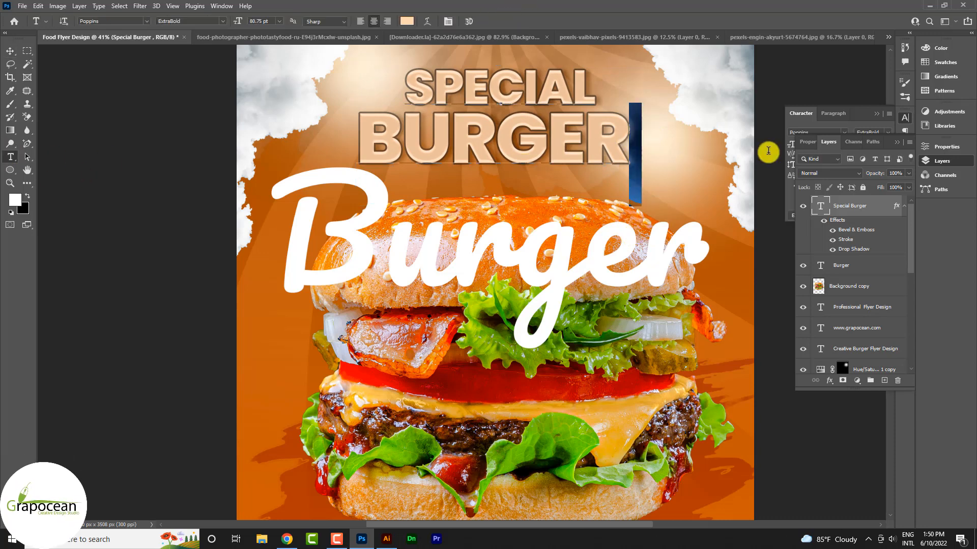
left_click(10, 51)
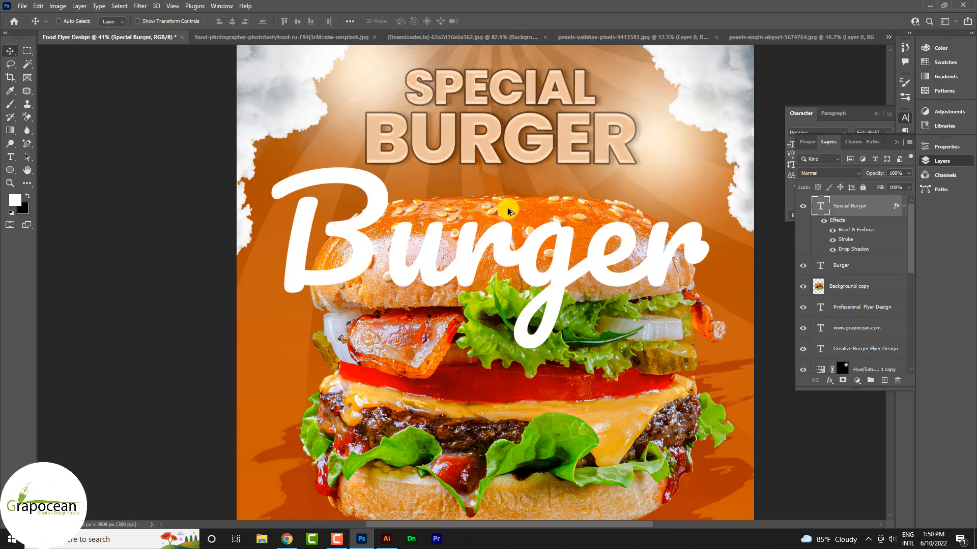
- Scale the white "Burger" title to 83.52% and place it just below the "SPECIAL BURGER" heading
scroll(508, 208, "down", 3)
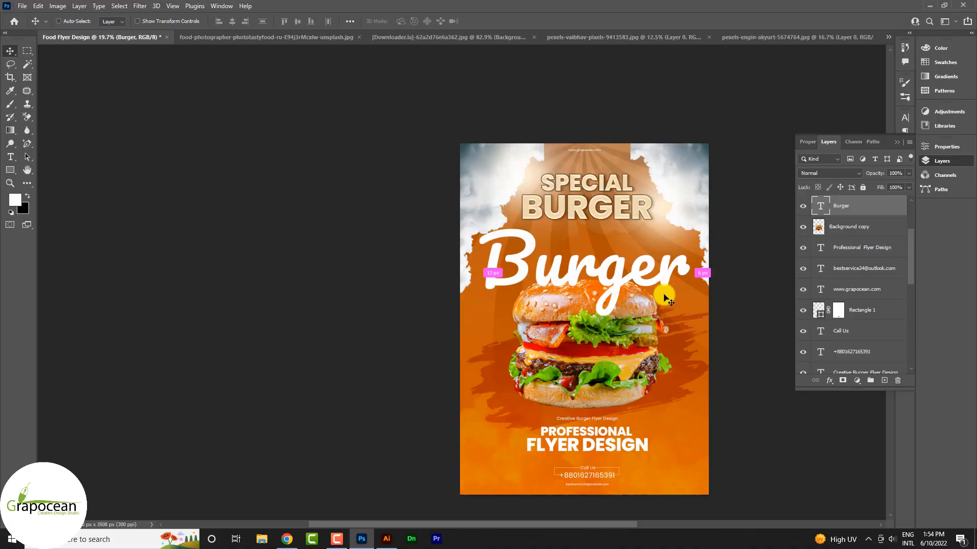
mouse_move(663, 294)
left_mouse_down()
mouse_move(683, 318)
mouse_move(666, 313)
left_mouse_up()
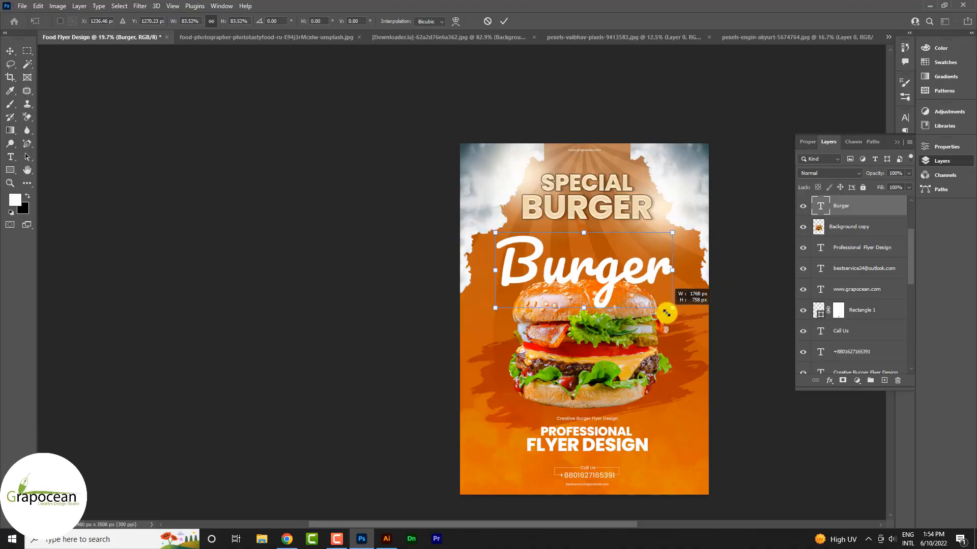
left_click_drag(629, 274, 631, 262)
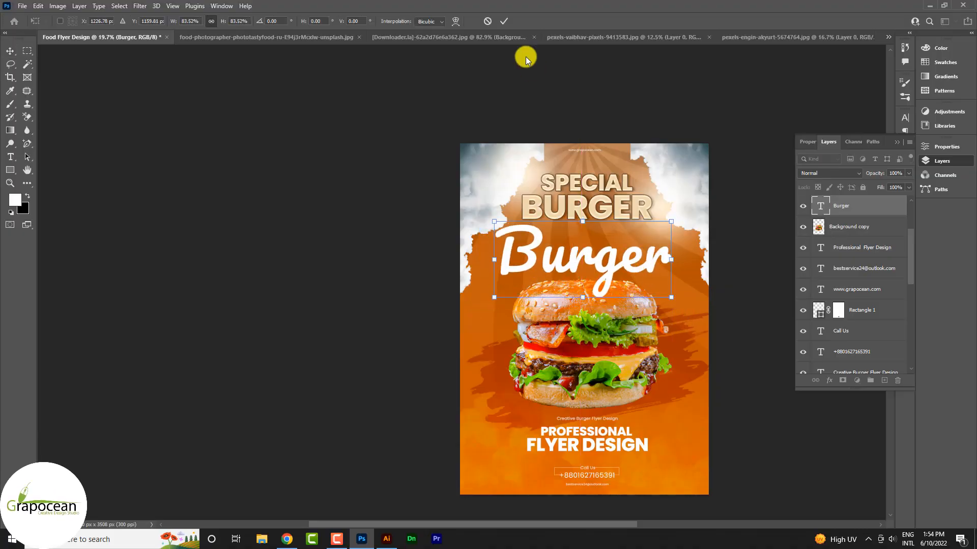
left_click(505, 22)
- Add a Color Overlay in bright red-orange ff3600 to the "Burger" title
right_click(861, 211)
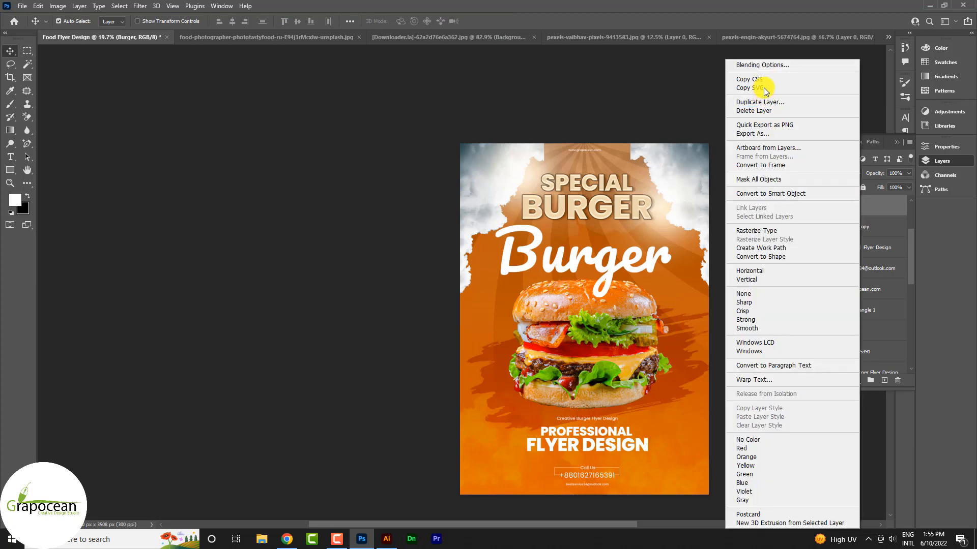
left_click(763, 66)
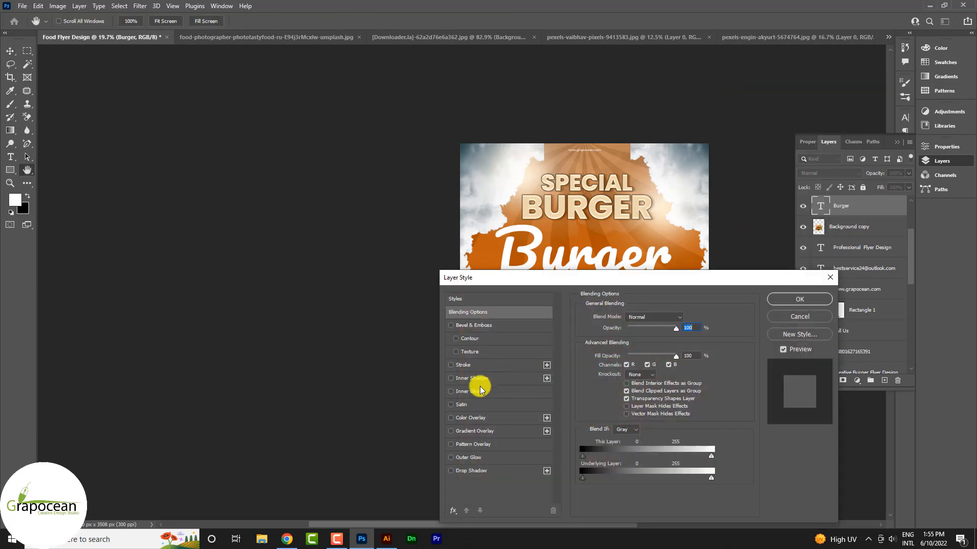
left_click(481, 418)
left_click_drag(661, 277, 743, 351)
left_click(768, 392)
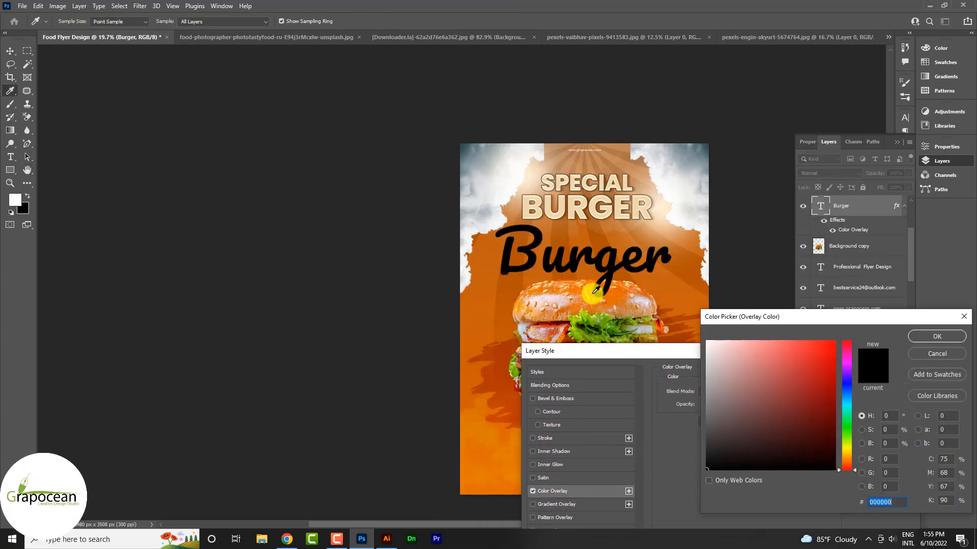
left_click(559, 330)
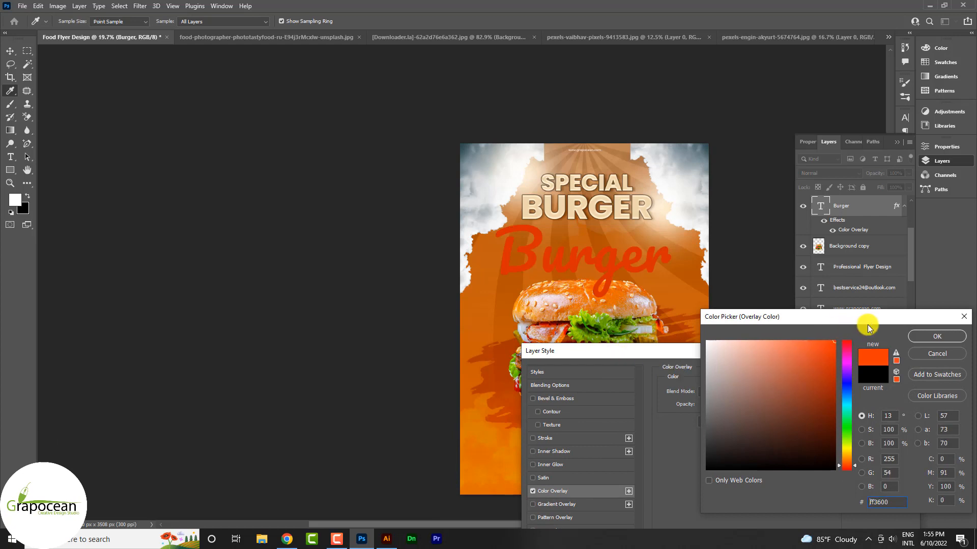
key("Return")
- Enable Bevel & Emboss on the "Burger" title and add a 27 px white outside stroke at 100% opacity
left_click_drag(702, 351, 801, 327)
left_click(678, 379)
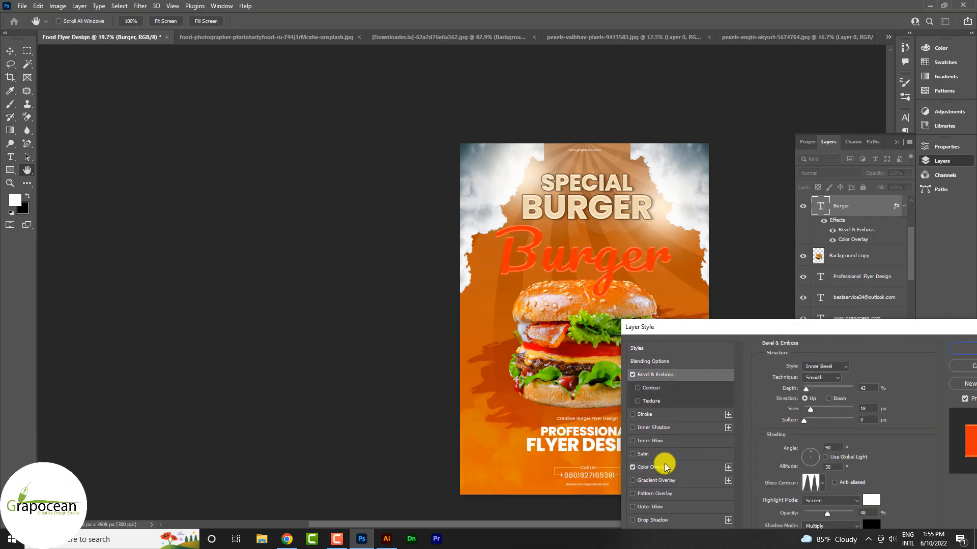
left_click(645, 416)
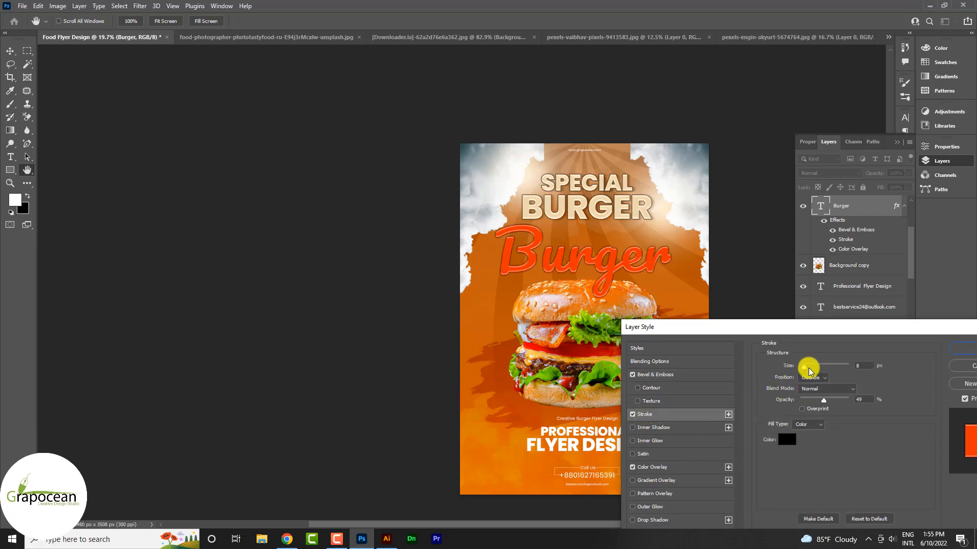
left_click_drag(807, 371, 810, 372)
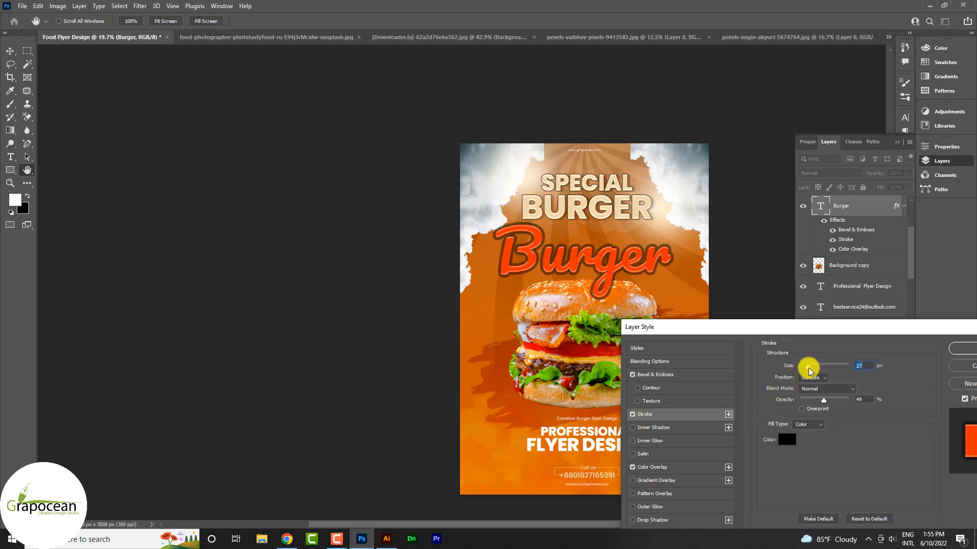
left_click(789, 441)
left_click_drag(752, 344, 656, 279)
left_click(937, 337)
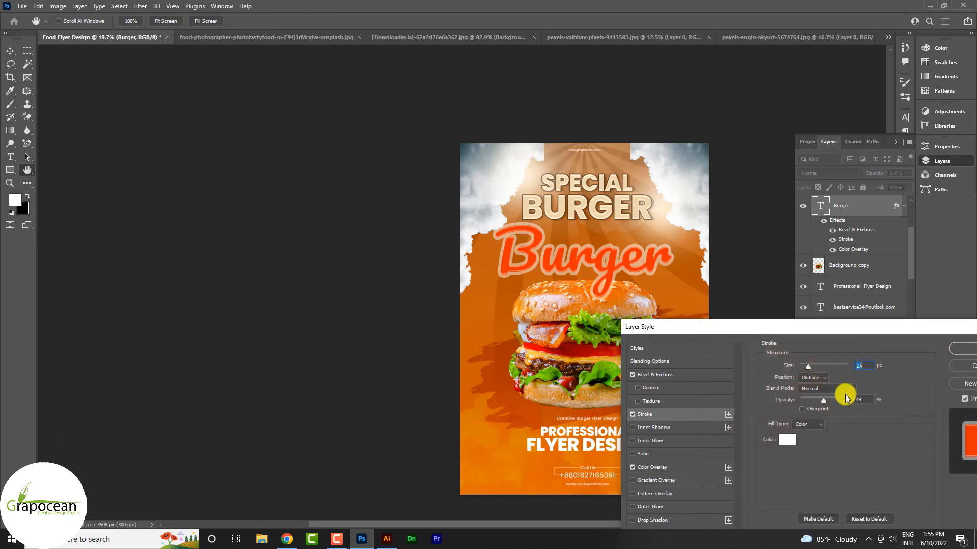
left_click_drag(822, 402, 864, 401)
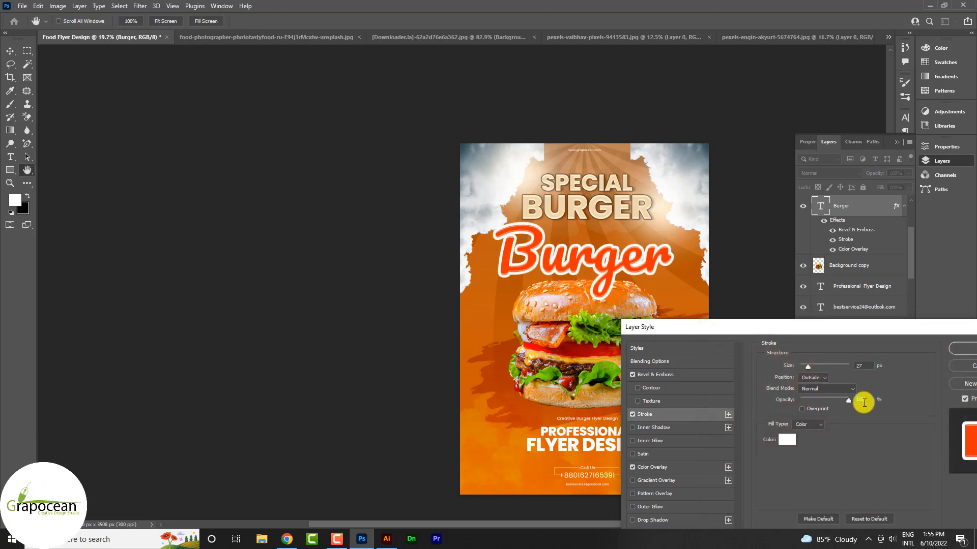
- Add a Normal-mode drop shadow to the "Burger" title with 23% opacity, 40 px distance, 66% spread and 57 px size
left_click(657, 520)
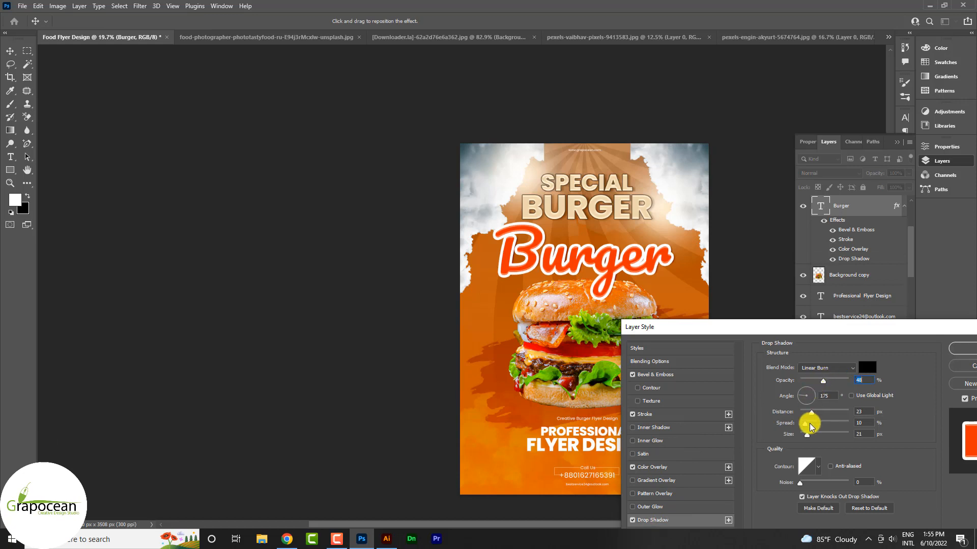
left_click_drag(812, 412, 810, 434)
left_click_drag(822, 380, 812, 382)
left_click(825, 368)
left_click(819, 283)
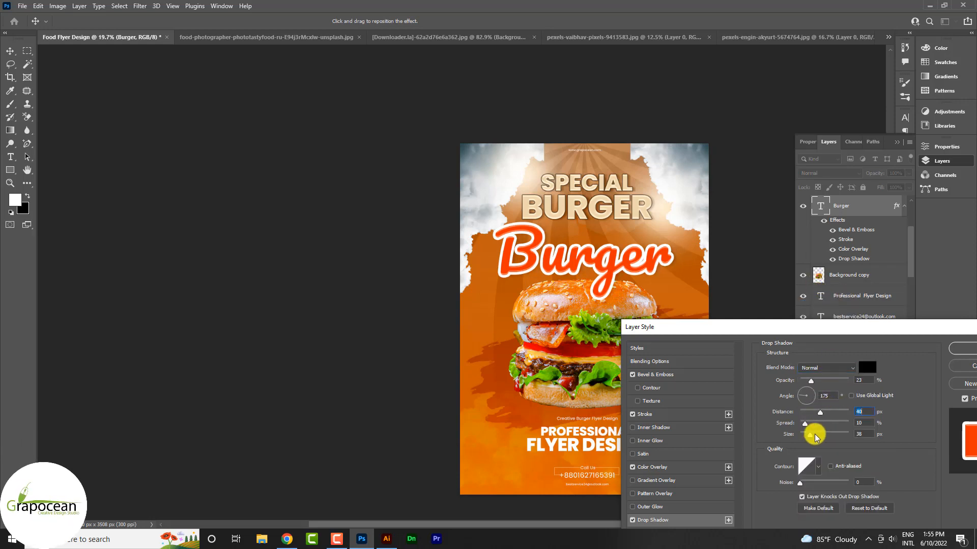
left_click_drag(816, 438, 829, 436)
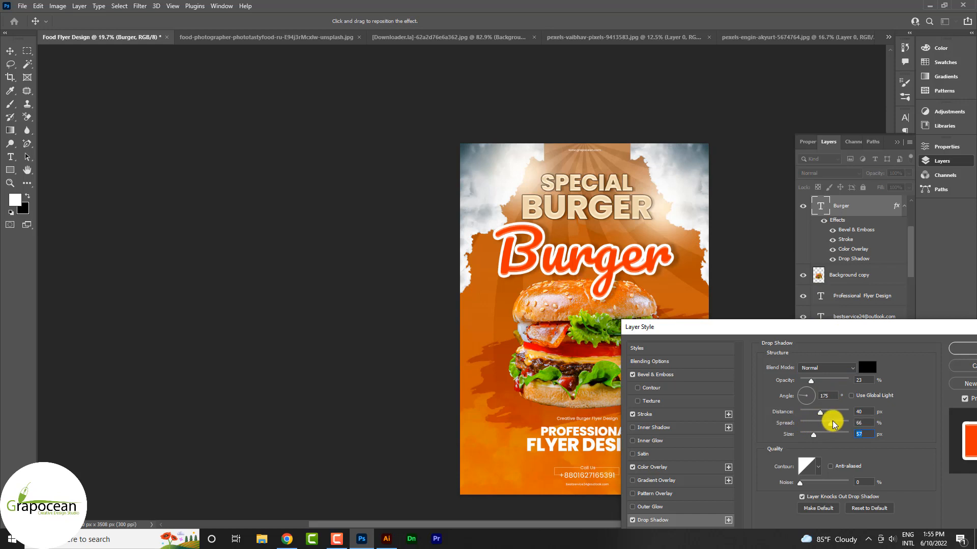
- Reduce the "Burger" title's white stroke to 18 px
left_click(659, 414)
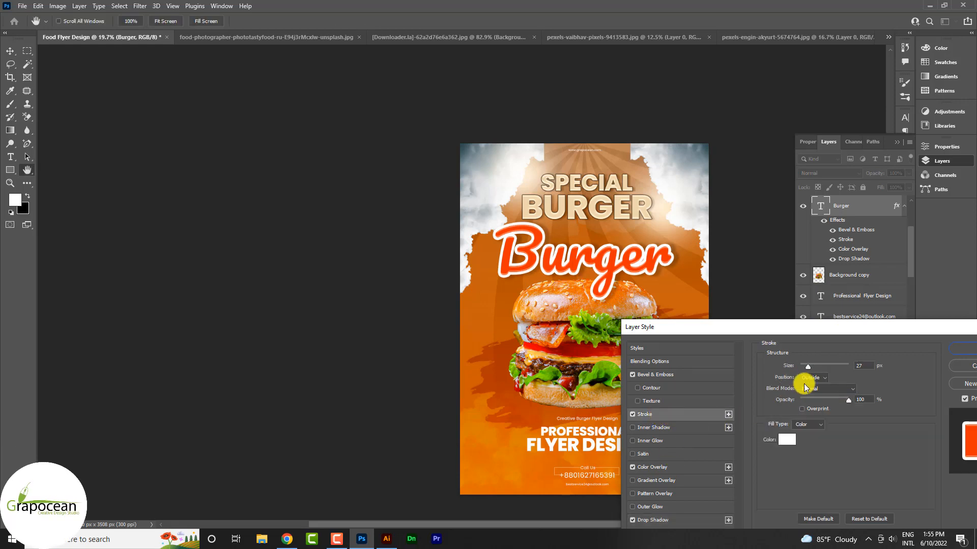
left_click_drag(809, 370, 809, 372)
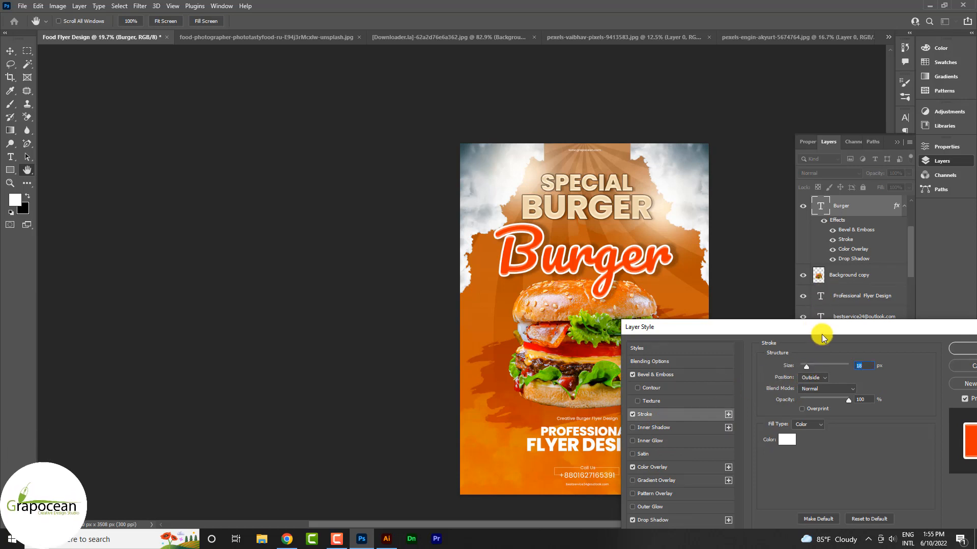
left_click_drag(848, 328, 699, 357)
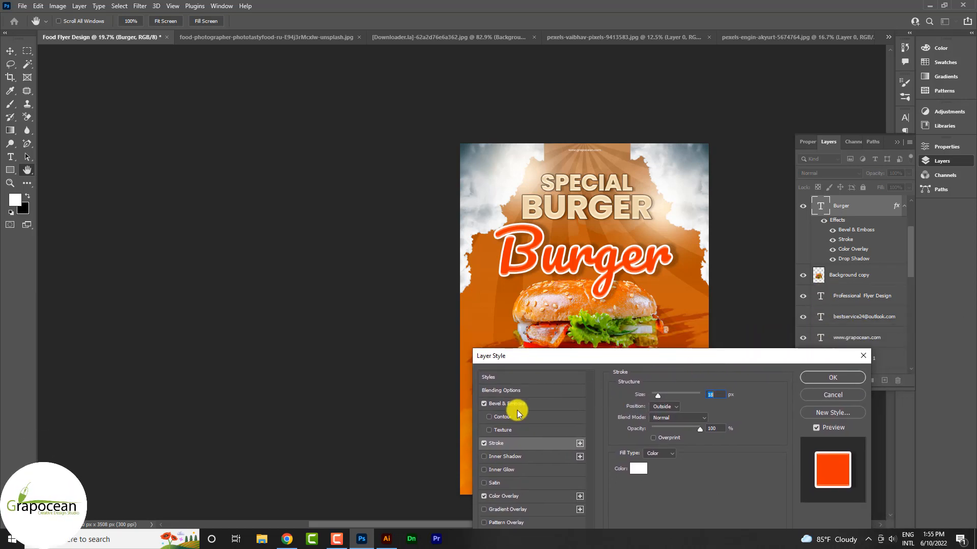
mouse_move(566, 358)
left_mouse_down()
mouse_move(697, 282)
mouse_move(668, 261)
left_mouse_up()
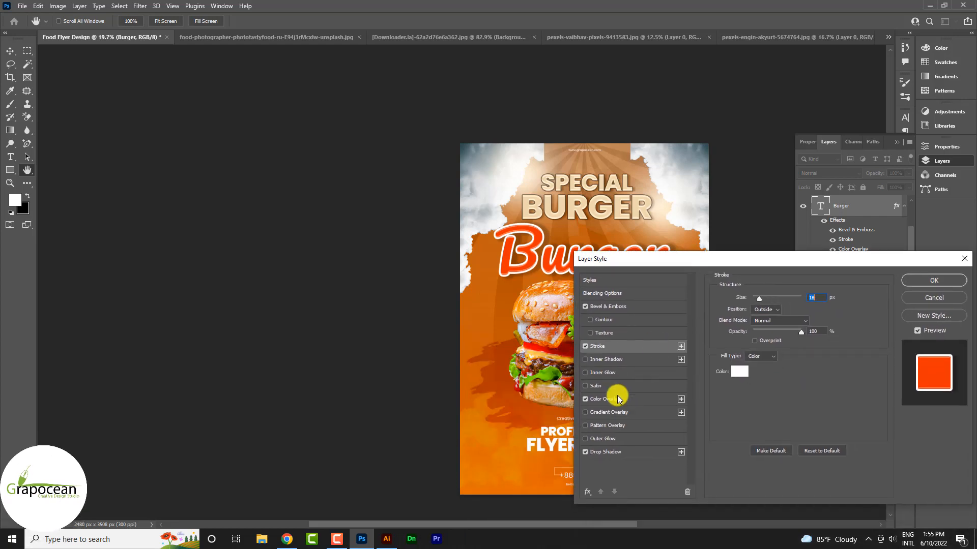
- Add two more strokes to the "Burger" title and set the middle one to b85400 at 38 px
left_click(681, 346)
left_click(681, 359)
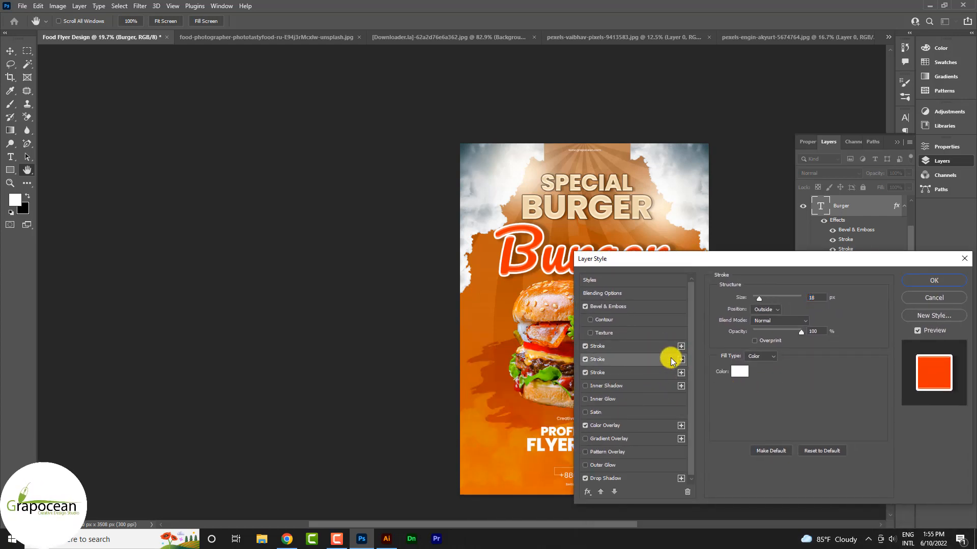
left_click(739, 372)
left_click(509, 298)
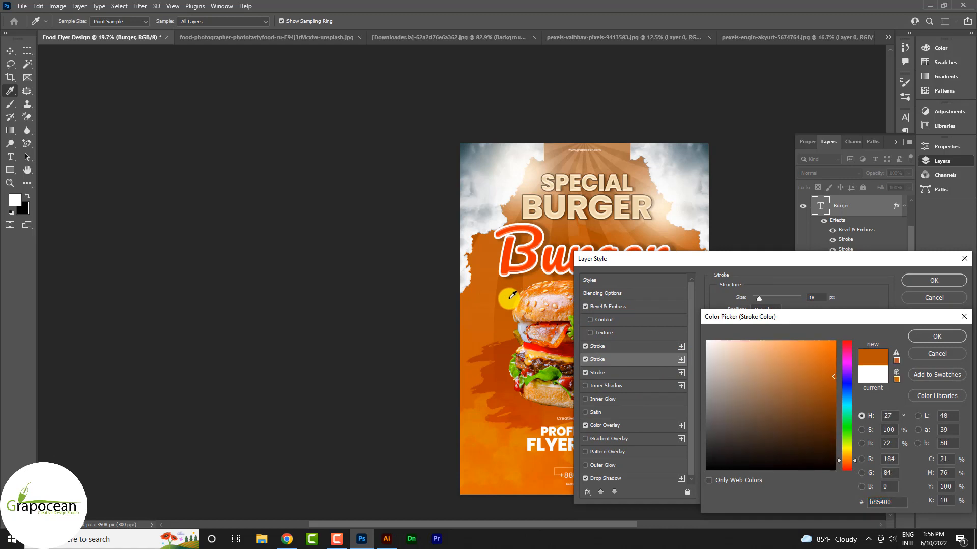
left_click(963, 317)
left_click_drag(757, 298, 763, 300)
- Recolour the middle stroke of the "Burger" title to orange ff7400 and apply the layer style
left_click(739, 375)
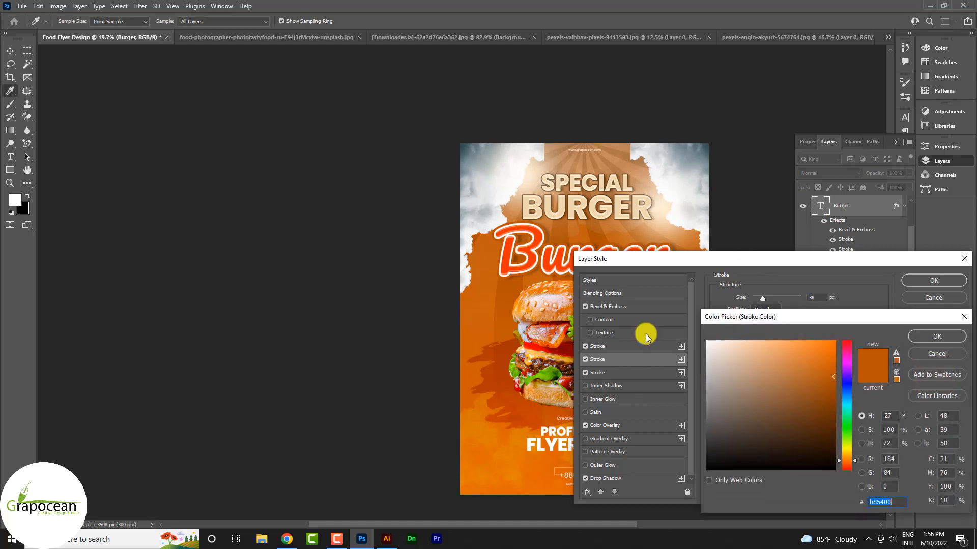
left_click(531, 256)
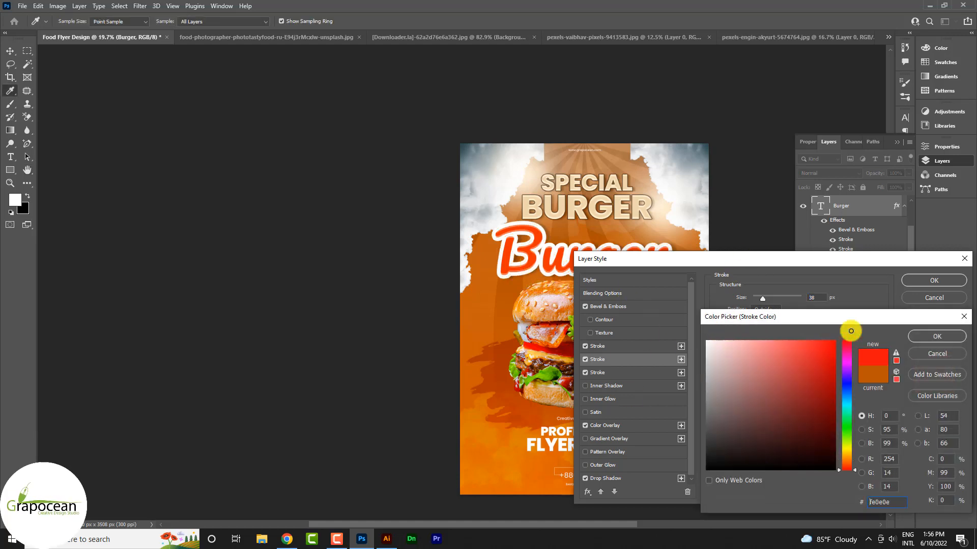
left_click(835, 340)
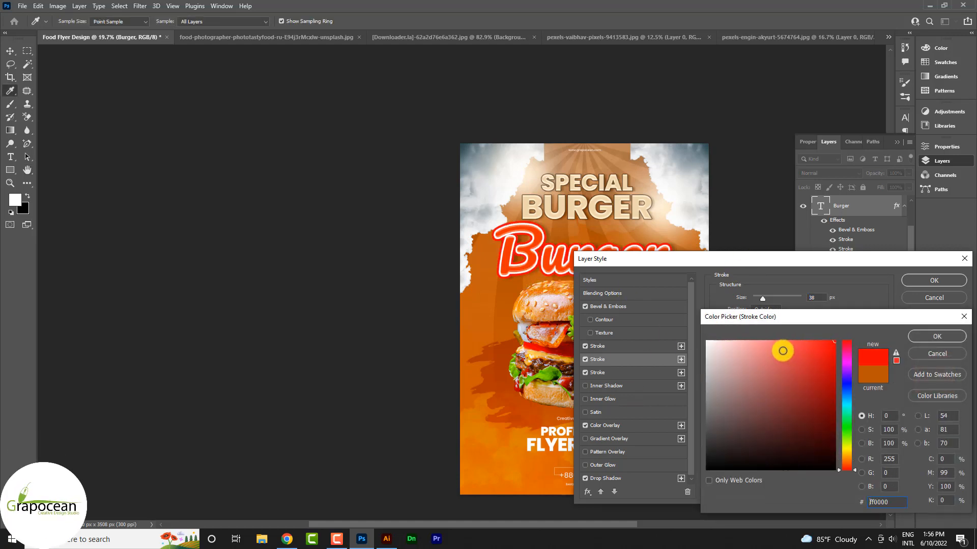
mouse_move(808, 349)
left_mouse_down()
mouse_move(752, 349)
mouse_move(768, 386)
mouse_move(735, 358)
left_mouse_up()
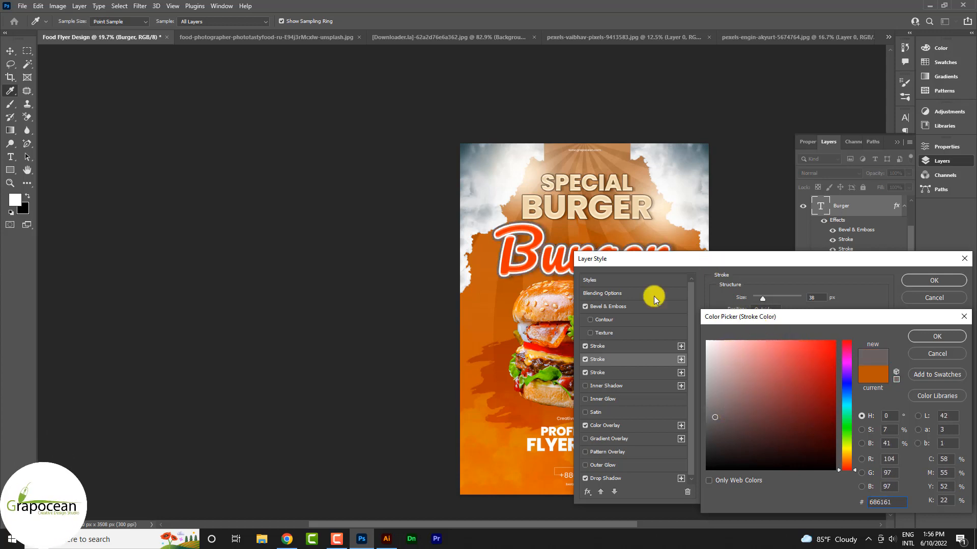
left_click(566, 232)
mouse_move(818, 391)
left_mouse_down()
mouse_move(783, 364)
mouse_move(870, 301)
left_mouse_up()
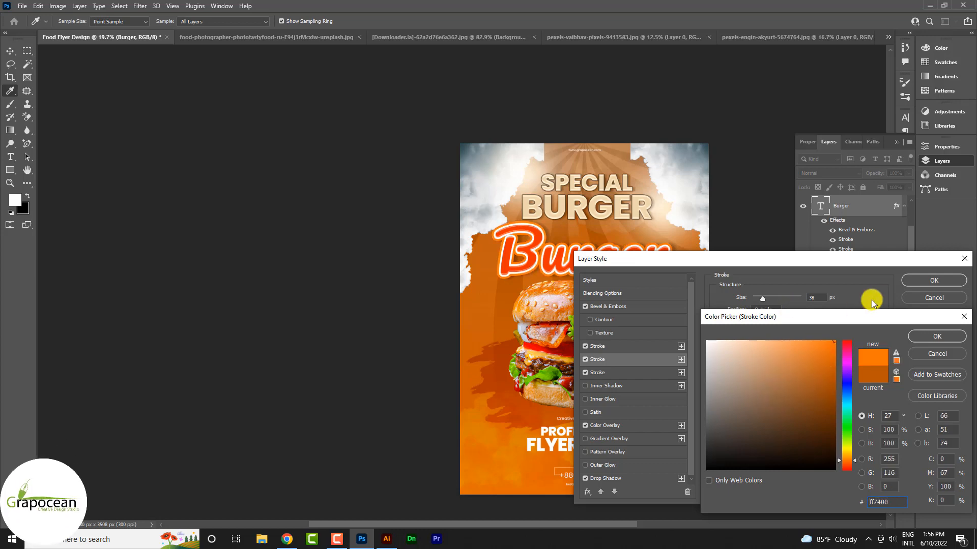
left_click(924, 336)
left_click_drag(802, 270, 664, 419)
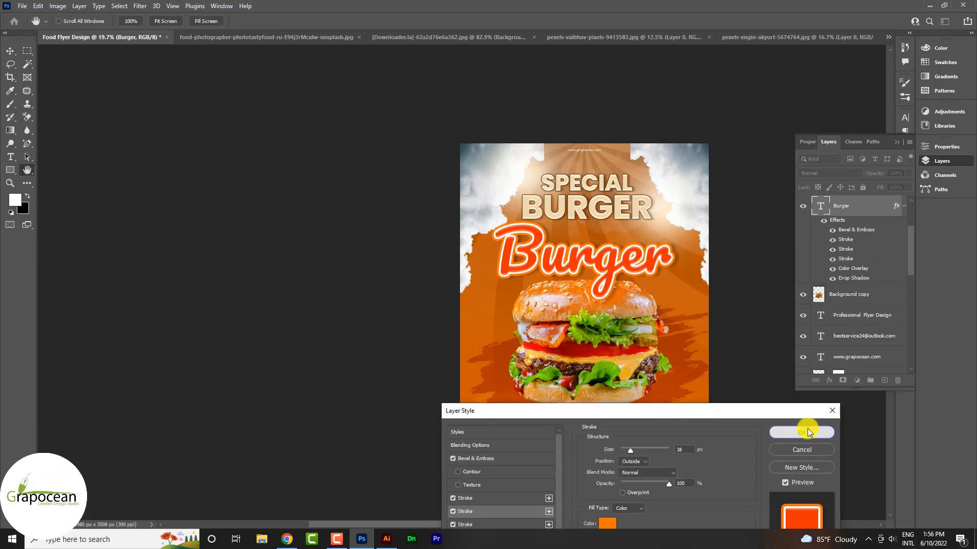
left_click(806, 430)
- Set the "Burger" title's bevel to 553% depth, 32 px size and 2 px soften, and raise its highlight opacity
scroll(649, 254, "up", 6)
scroll(651, 254, "down", 11)
left_click(731, 287)
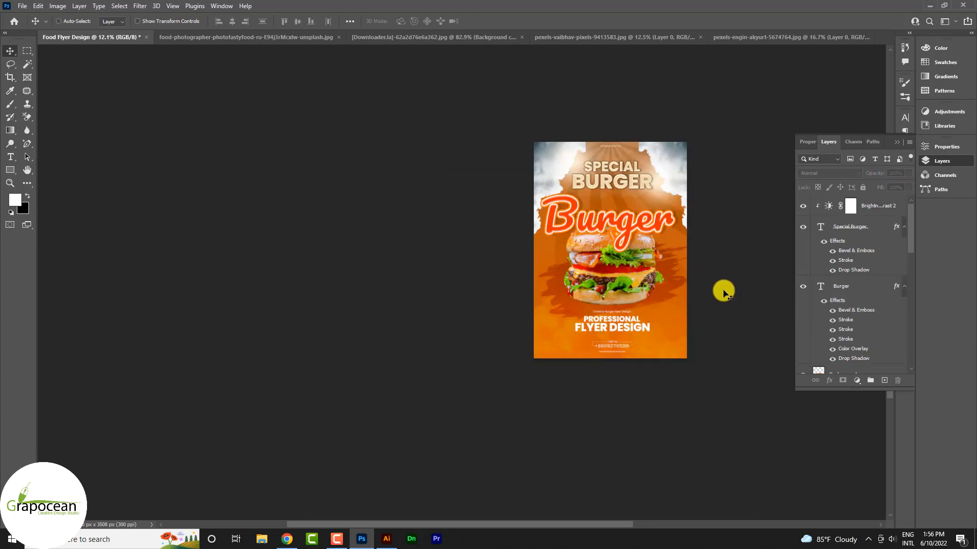
scroll(652, 233, "up", 10)
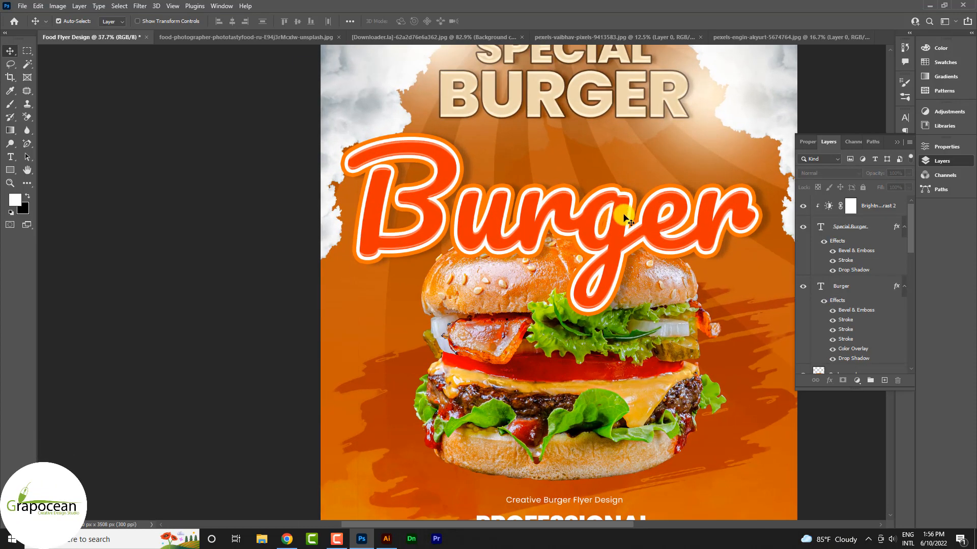
left_click(849, 288)
double_click(855, 308)
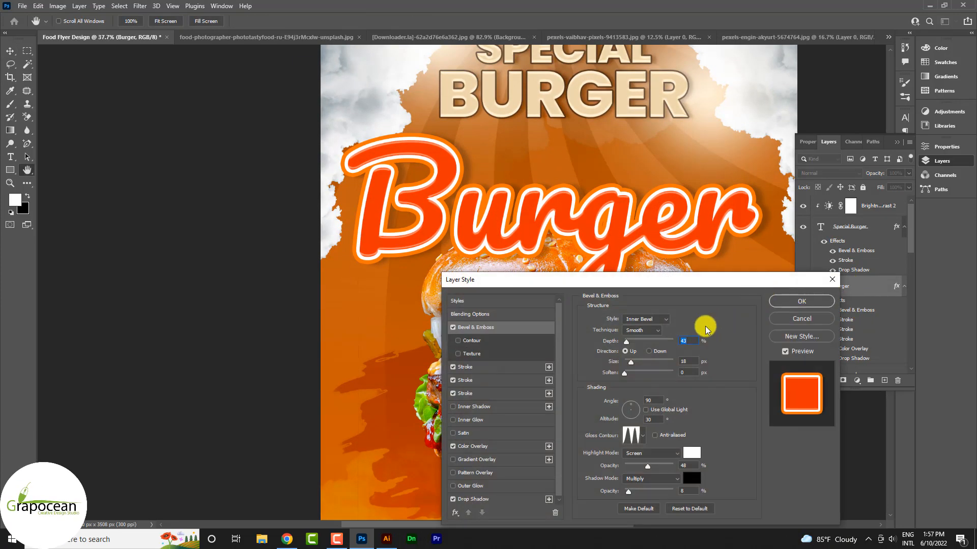
left_click_drag(630, 347, 656, 349)
mouse_move(631, 361)
left_mouse_down()
mouse_move(649, 374)
mouse_move(630, 375)
left_mouse_up()
left_click_drag(647, 466, 667, 467)
- Give the "Burger" title's bevel the Ring gloss contour with 115% depth and 29 px size, fine-tune its soften, and apply the style
left_click(642, 436)
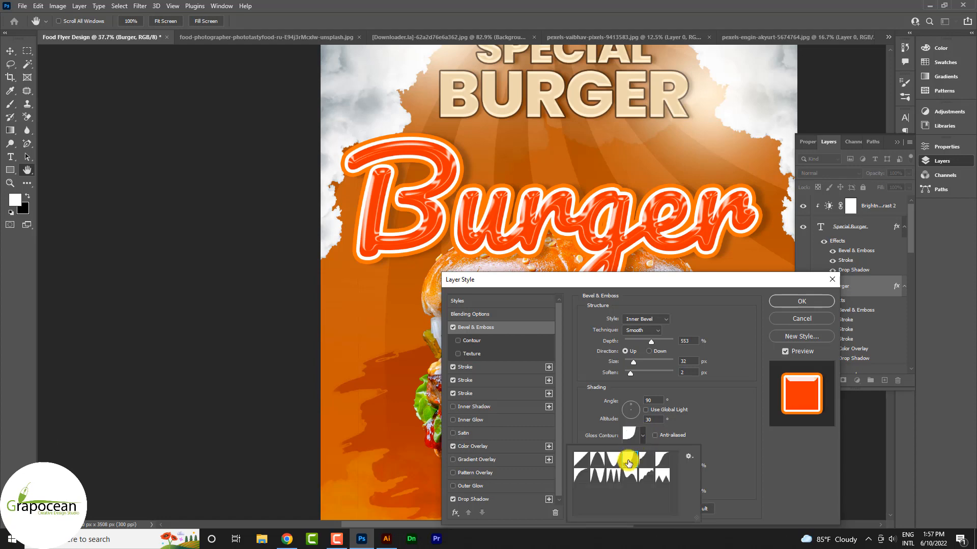
left_click(629, 474)
left_click(607, 474)
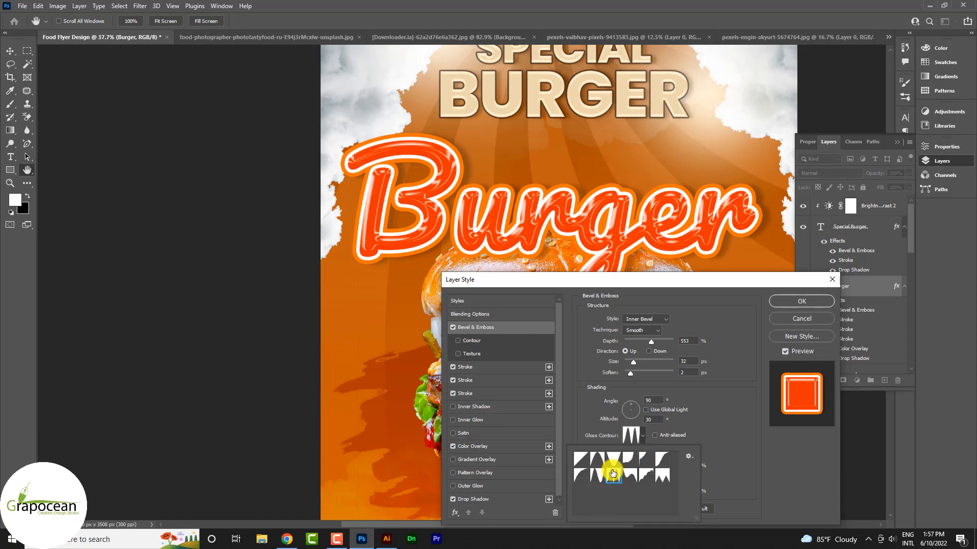
left_click_drag(650, 341, 636, 376)
left_click(643, 436)
left_click(598, 476)
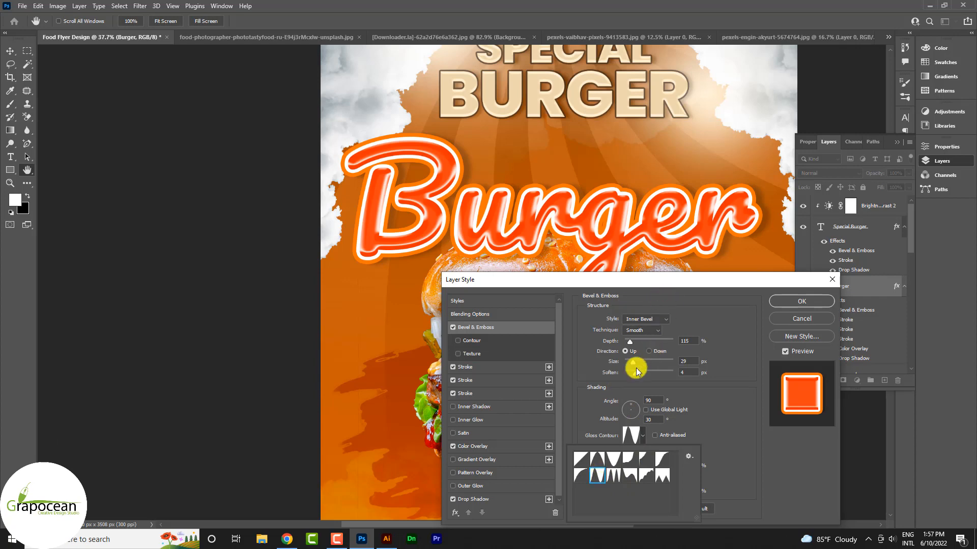
left_click_drag(637, 372, 633, 377)
left_click(810, 301)
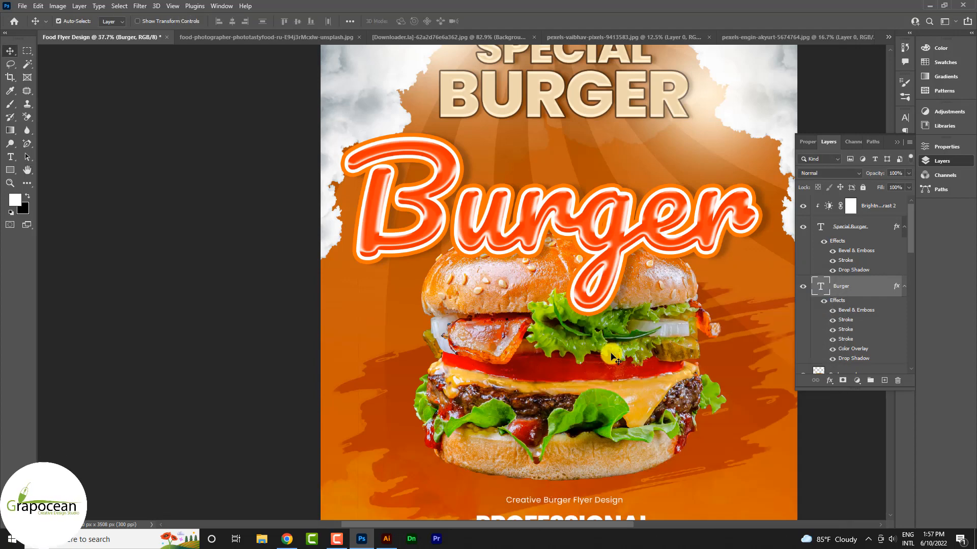
- Set the text colour of the whole "Burger" title to orange ff8405
scroll(548, 333, "down", 4)
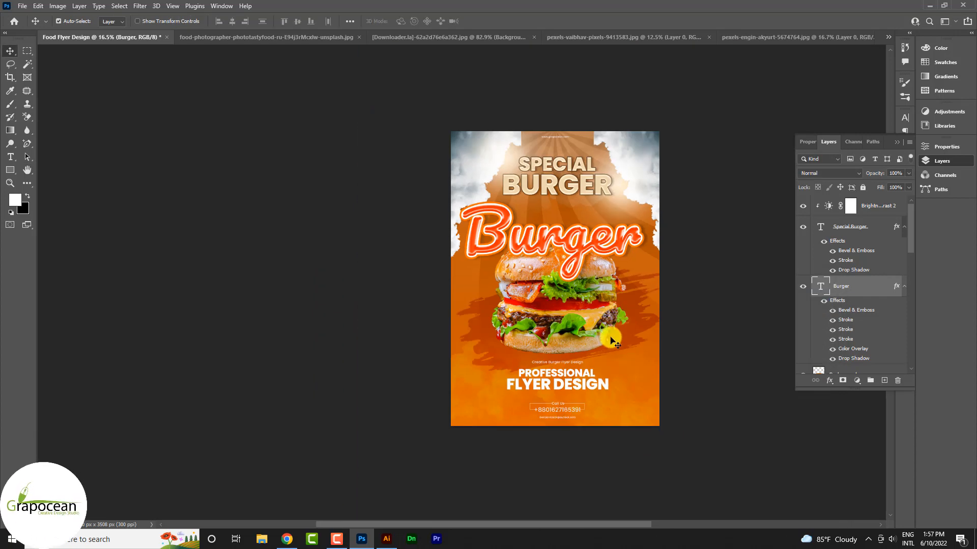
left_click(10, 157)
left_click(462, 220)
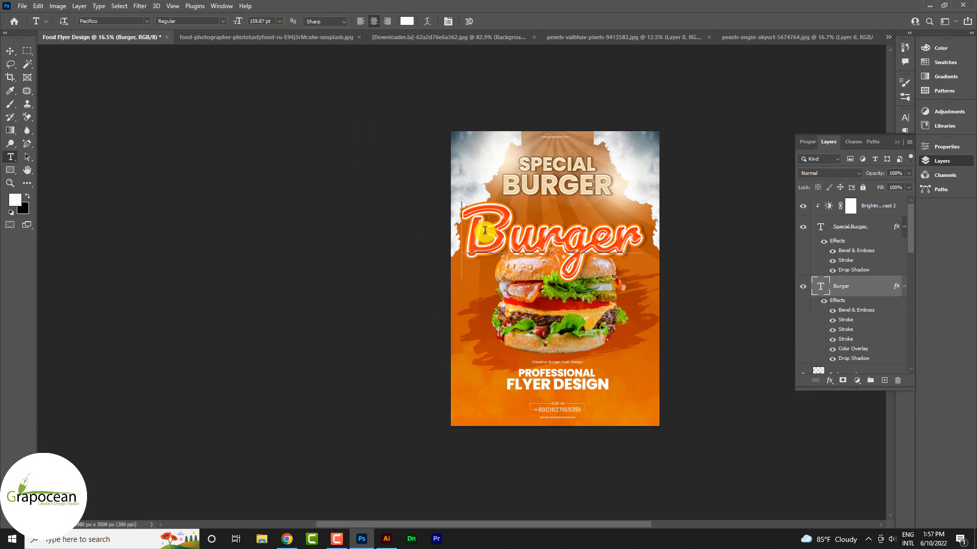
key("ctrl+a")
left_click(407, 22)
type("ff8405")
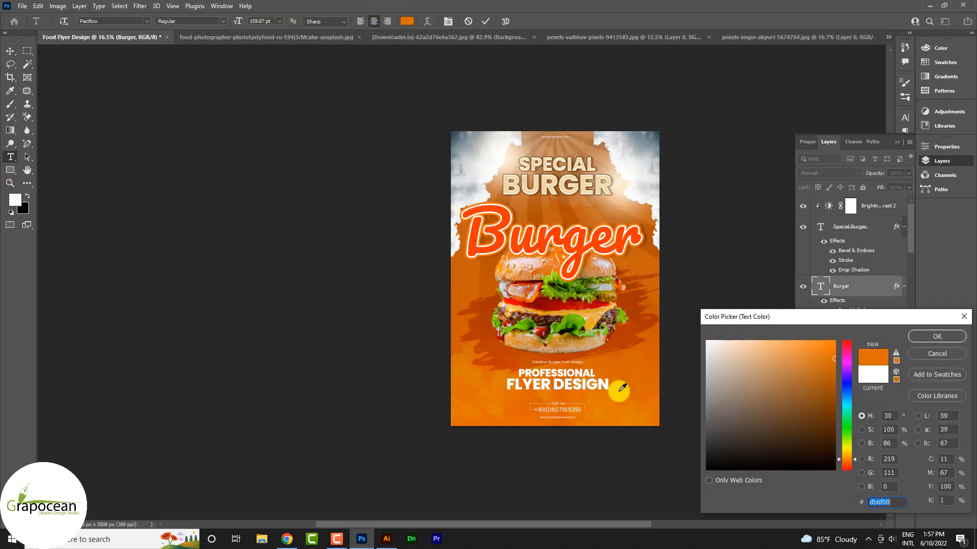
left_click(938, 337)
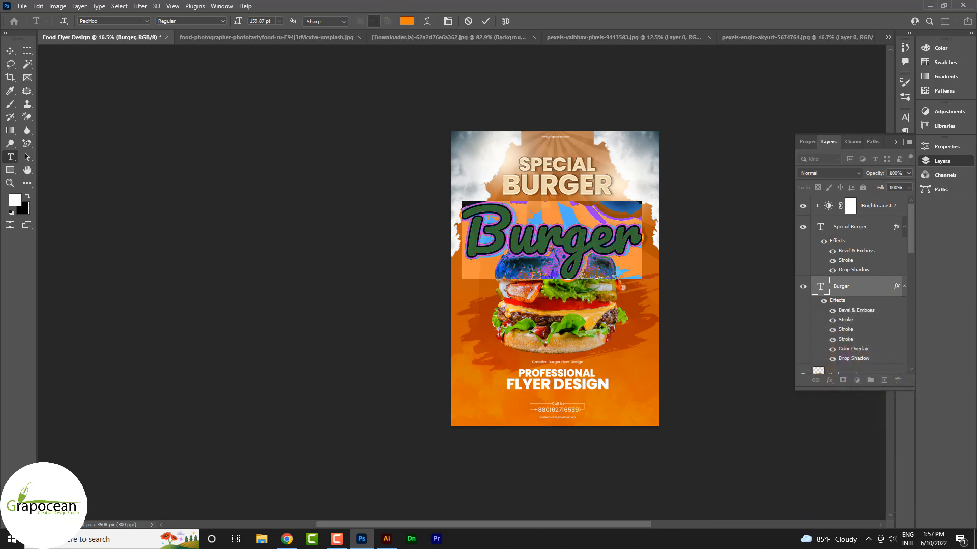
left_click(10, 51)
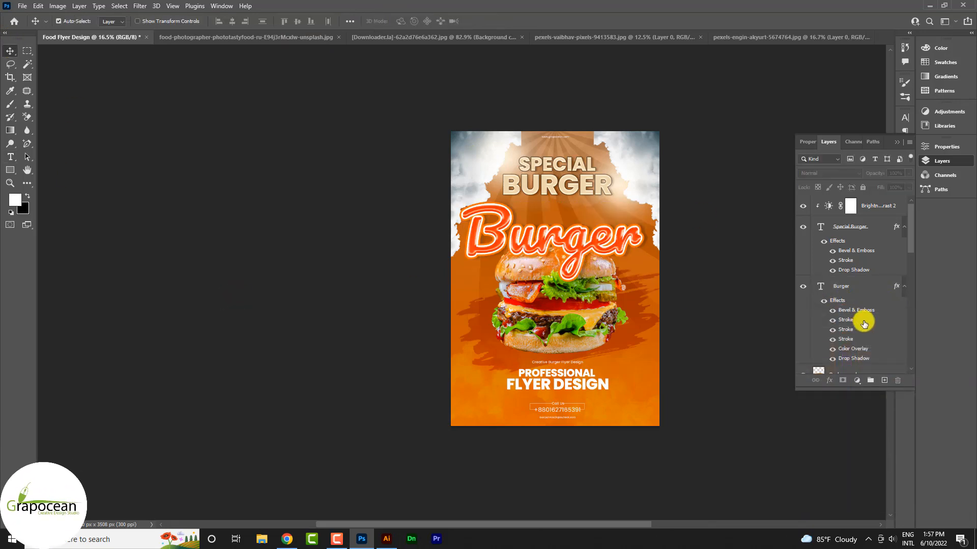
- Change the "Burger" title's colour overlay to orange ff8a00, apply it, and deselect the layer
double_click(866, 350)
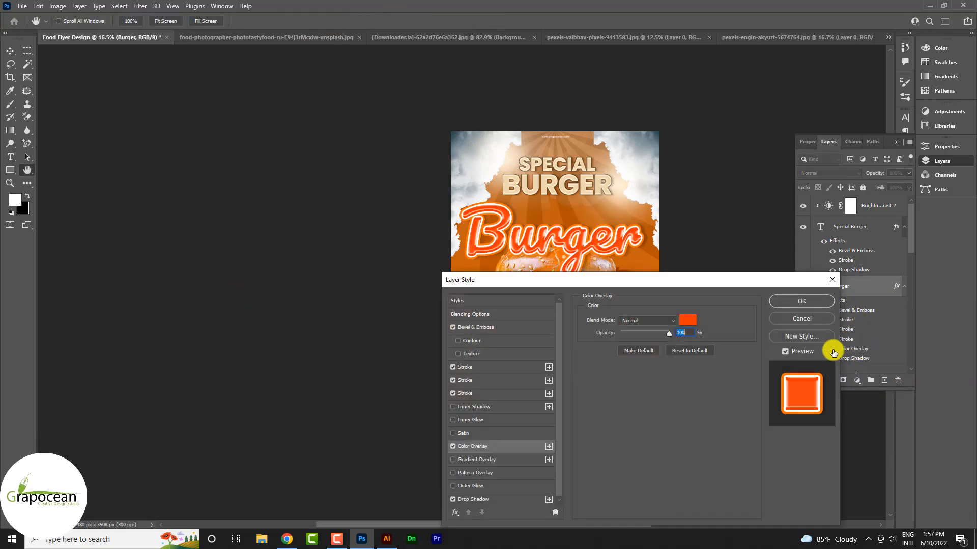
left_click(687, 320)
left_click_drag(853, 374, 848, 450)
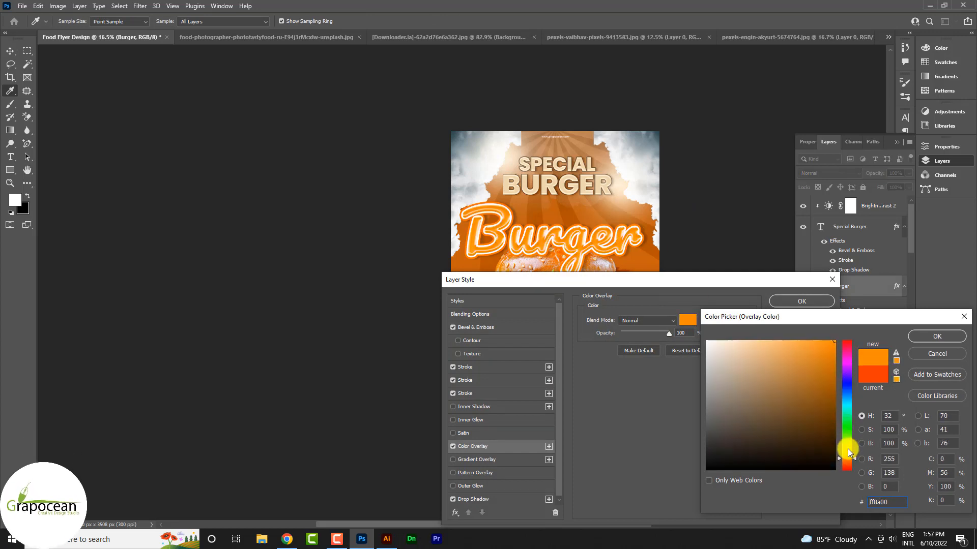
left_click(934, 337)
left_click(798, 302)
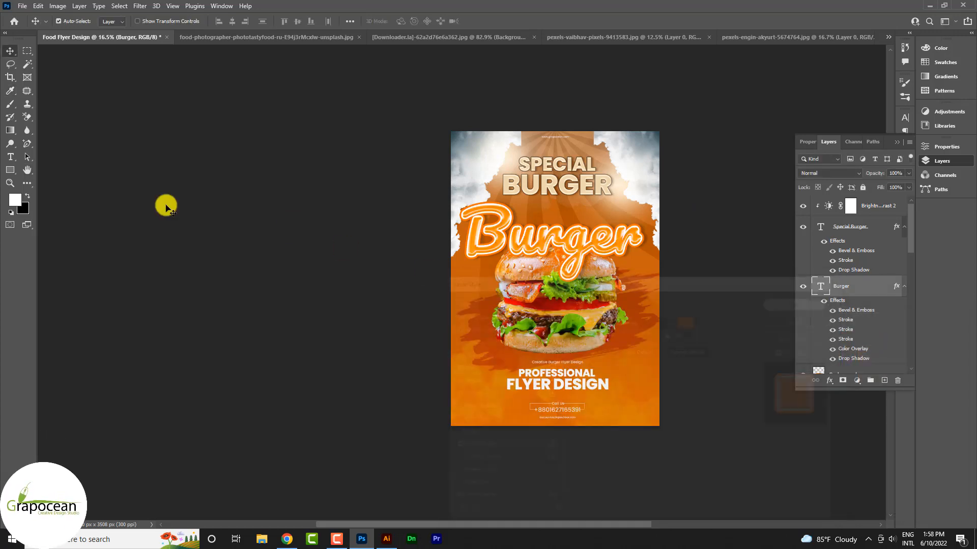
left_click(376, 351)
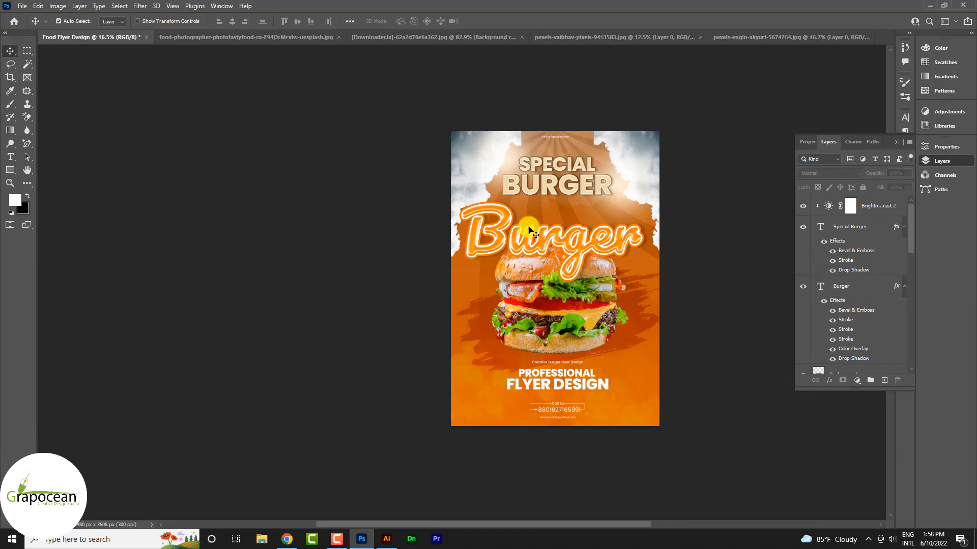
- Adjust the size of the "Burger" title's first white stroke to a thinner inner outline
scroll(588, 229, "up", 8)
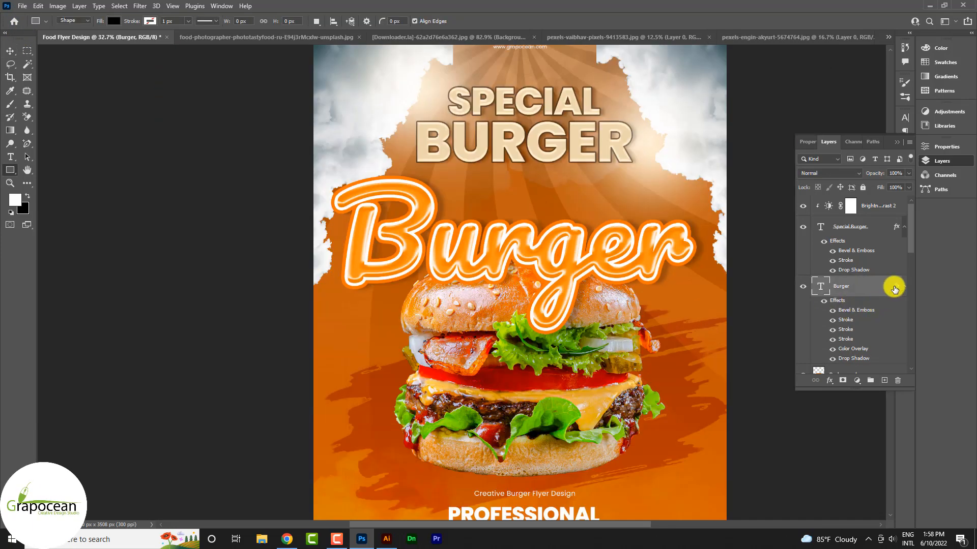
double_click(894, 289)
left_click_drag(708, 284, 867, 241)
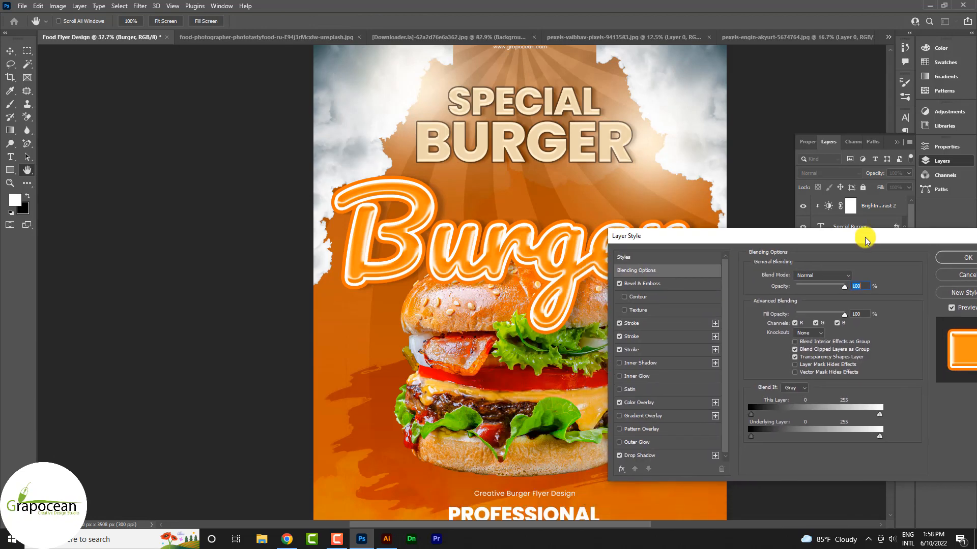
left_click(633, 323)
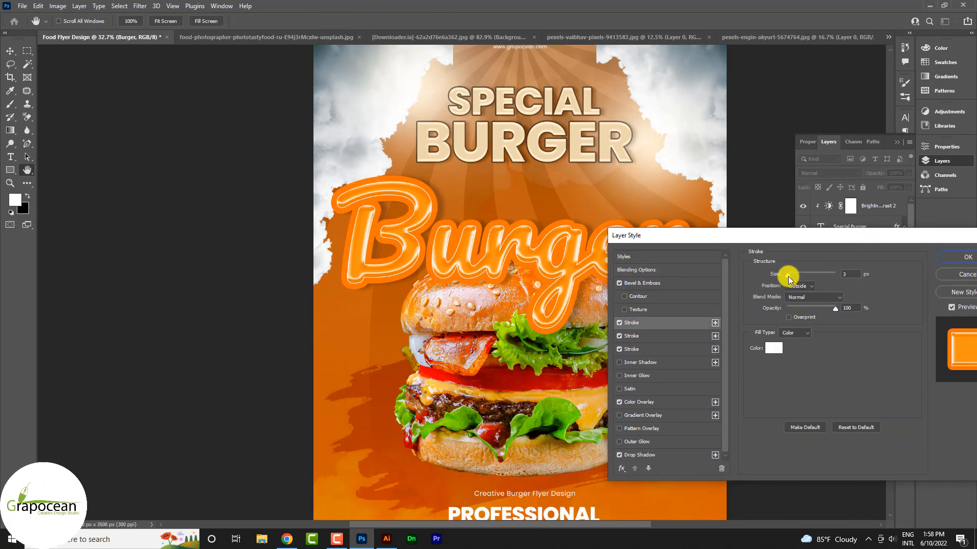
left_click_drag(789, 276, 790, 276)
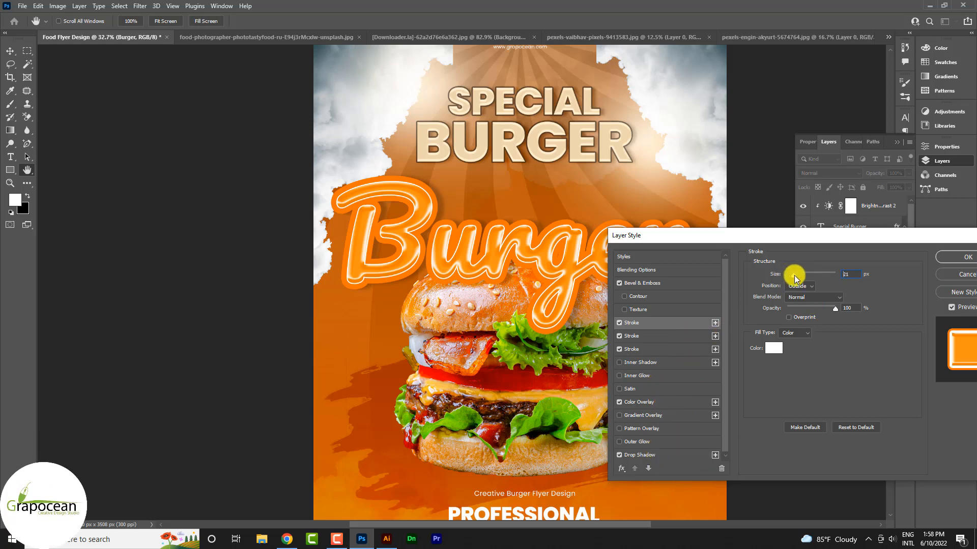
left_click_drag(795, 276, 791, 280)
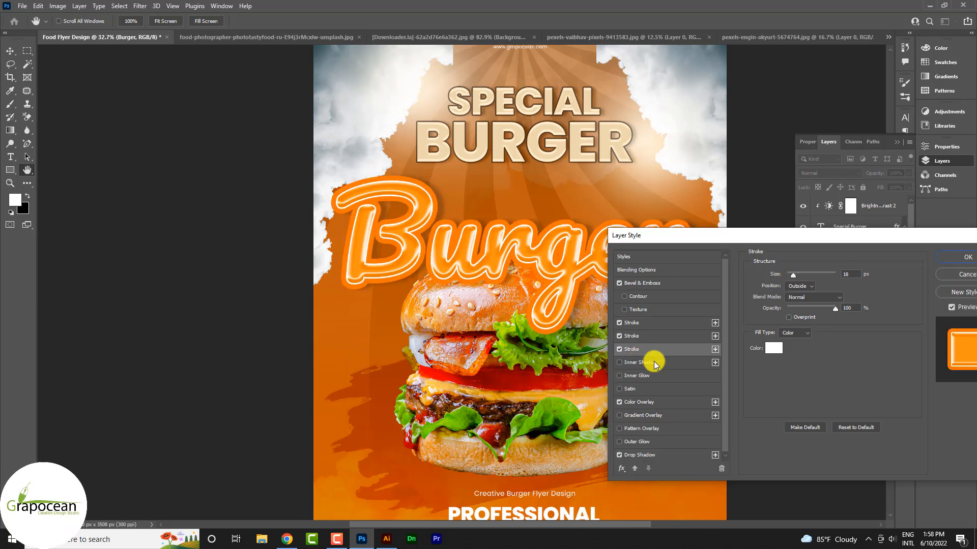
- Set the "Burger" title's third, outermost white stroke to 43 px and apply the layer style
left_click_drag(798, 274, 798, 276)
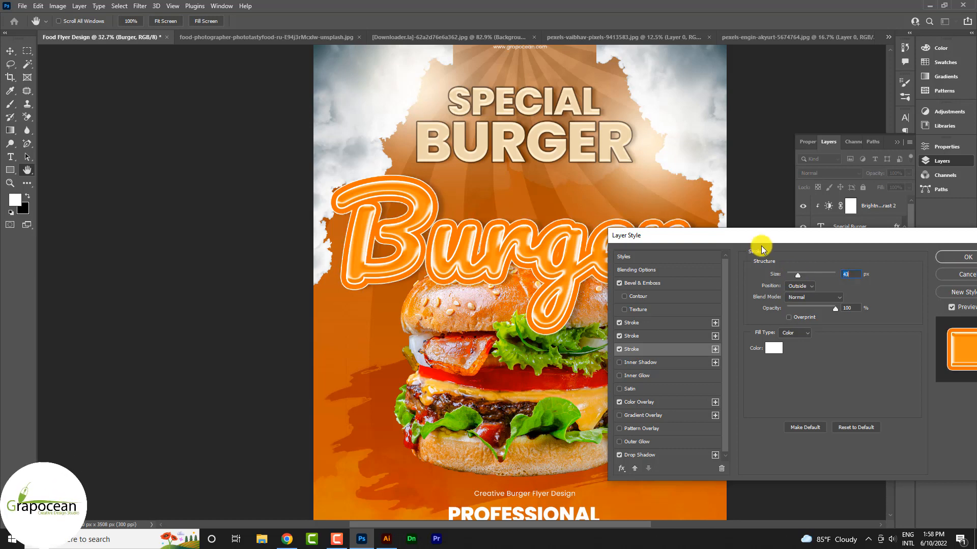
left_click_drag(760, 235, 503, 313)
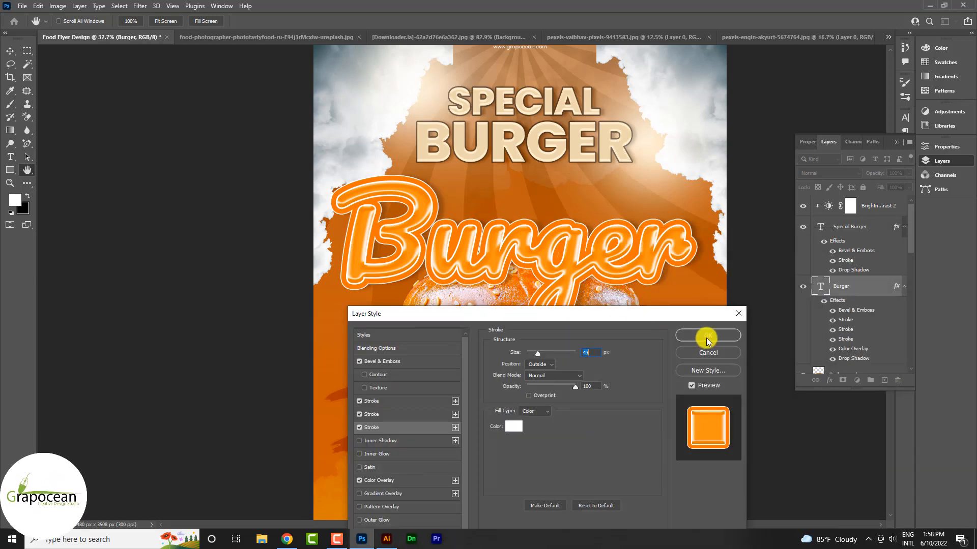
left_click(710, 335)
key("u")
scroll(612, 355, "down", 4)
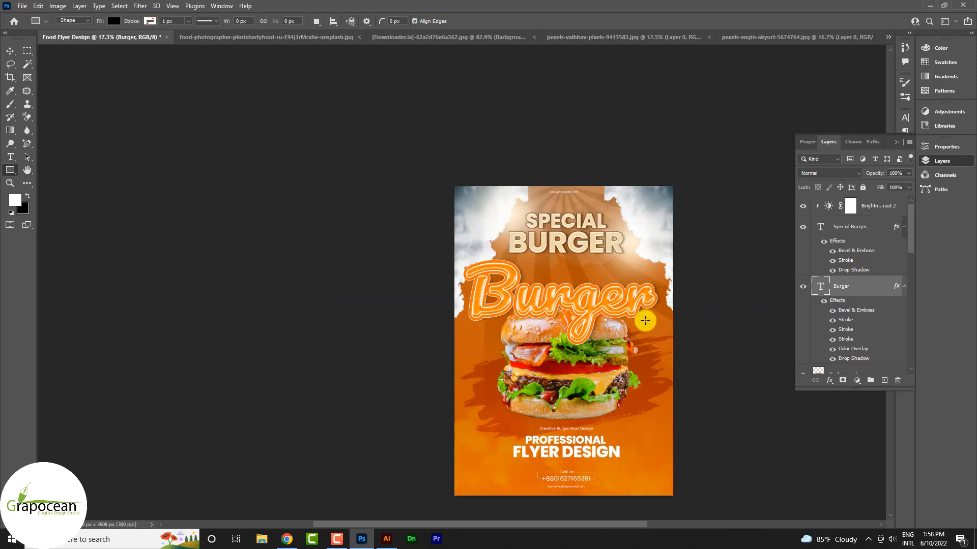
- Fine-tune the vertical position of the "Burger" title over the burger's top bun
scroll(626, 312, "up", 2)
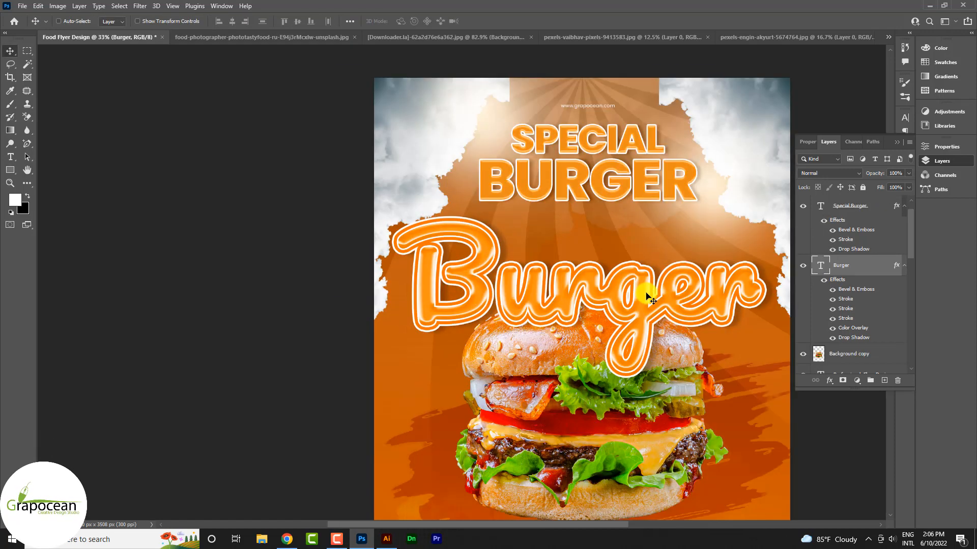
scroll(656, 303, "down", 4)
scroll(668, 306, "down", 4)
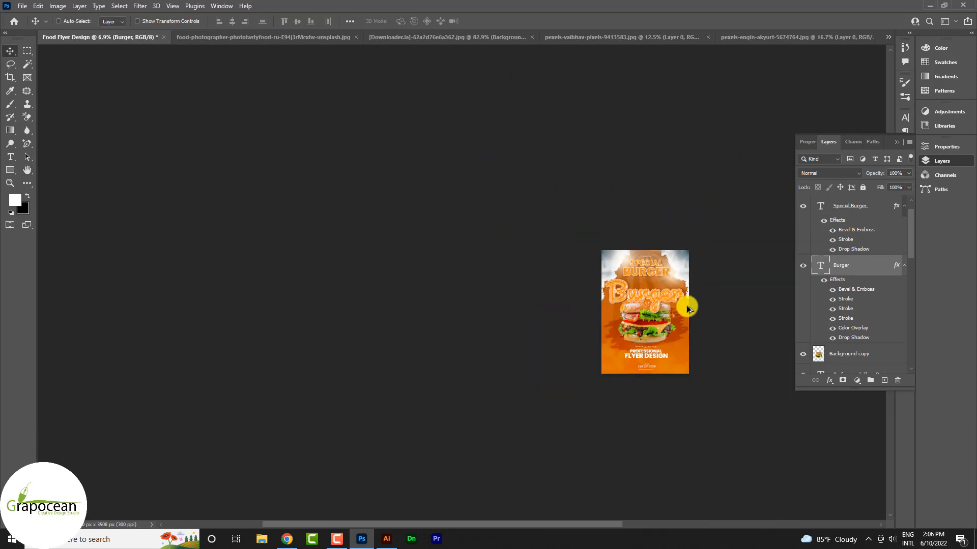
scroll(676, 308, "up", 7)
mouse_move(646, 279)
left_mouse_down()
mouse_move(645, 296)
mouse_move(646, 275)
left_mouse_up()
scroll(675, 326, "down", 4)
key("ctrl+shift+Down")
key("ctrl+shift+Down")
key("ctrl+shift+Down")
key("ctrl+shift+Down")
key("ctrl+shift+Down")
key("ctrl+shift+Down")
key("ctrl+shift+Down")
key("ctrl+shift+Down")
key("ctrl+shift+Down")
key("ctrl+shift+Down")
key("ctrl+shift+Up")
key("ctrl+shift+Up")
key("ctrl+shift+Up")
key("ctrl+shift+Up")
key("ctrl+shift+Up")
key("ctrl+shift+Up")
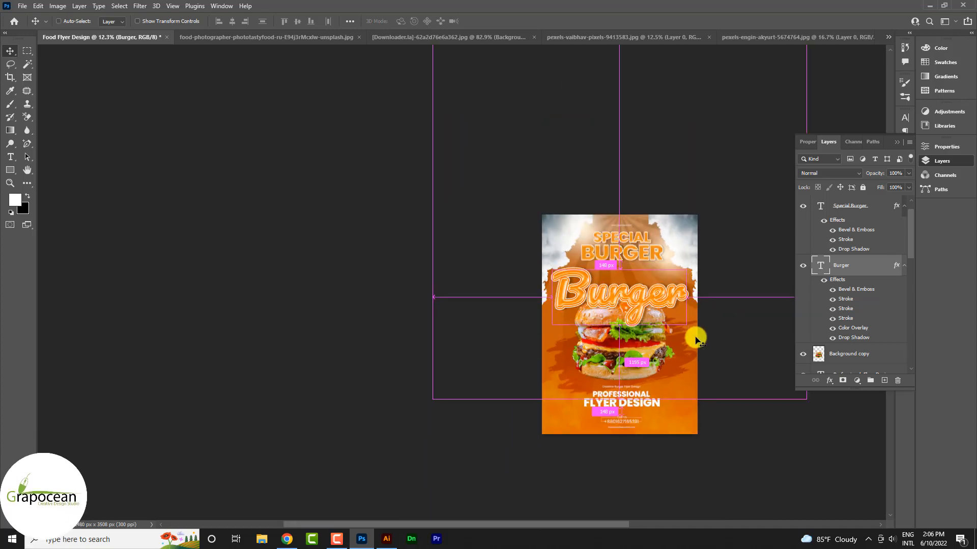
- Move the "Special Burger" heading slightly up, away from the "Burger" title
left_click(737, 334, "ctrl")
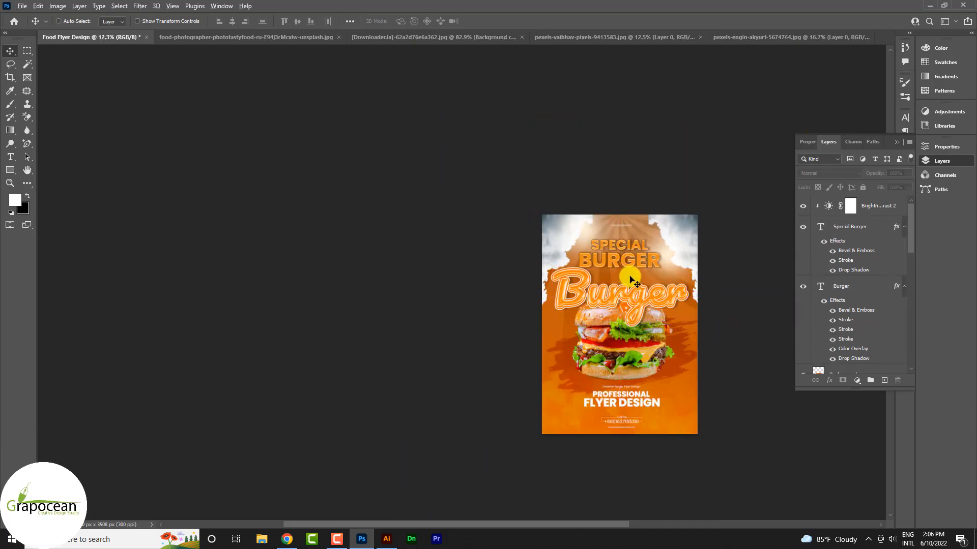
scroll(630, 276, "up", 3)
left_click_drag(636, 252, 643, 243)
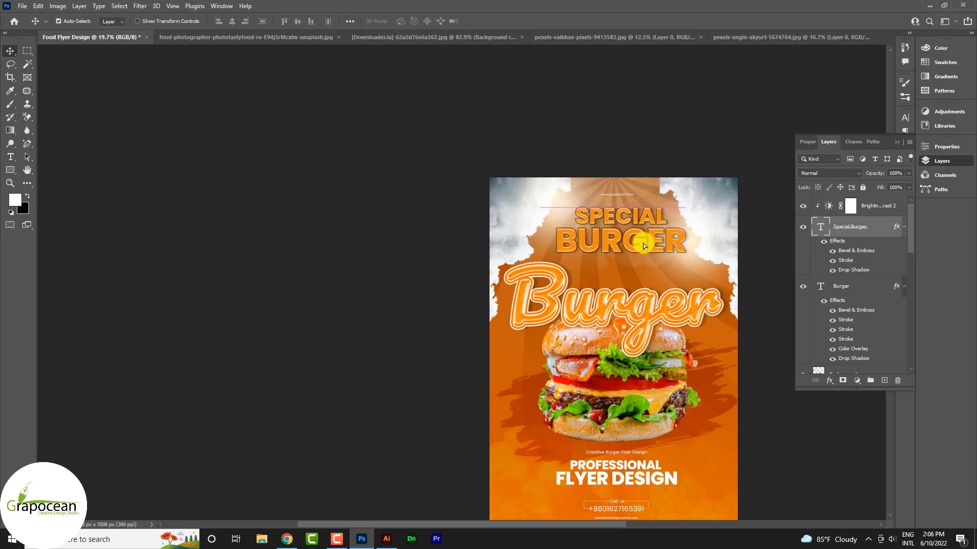
scroll(661, 331, "down", 3)
scroll(676, 354, "up", 4)
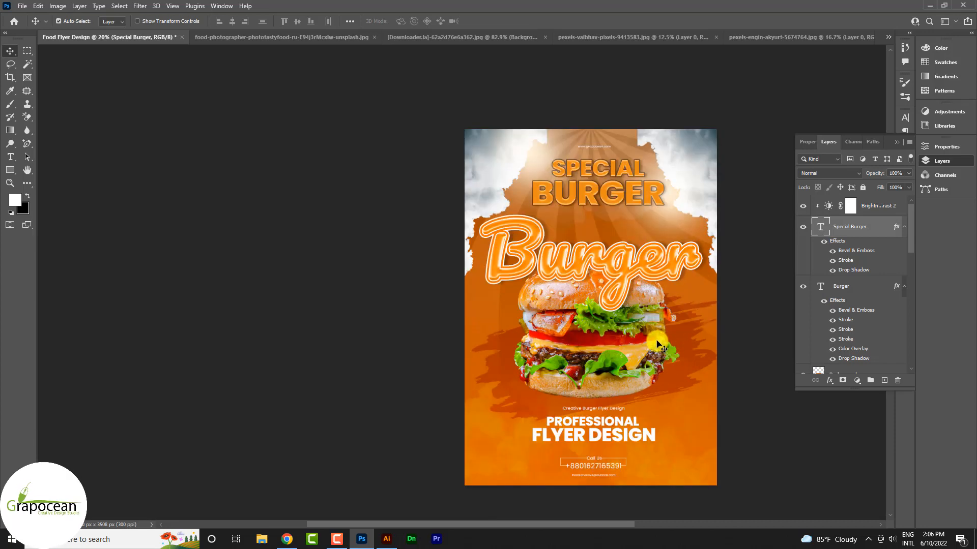
scroll(429, 252, "down", 2)
scroll(553, 268, "up", 1)
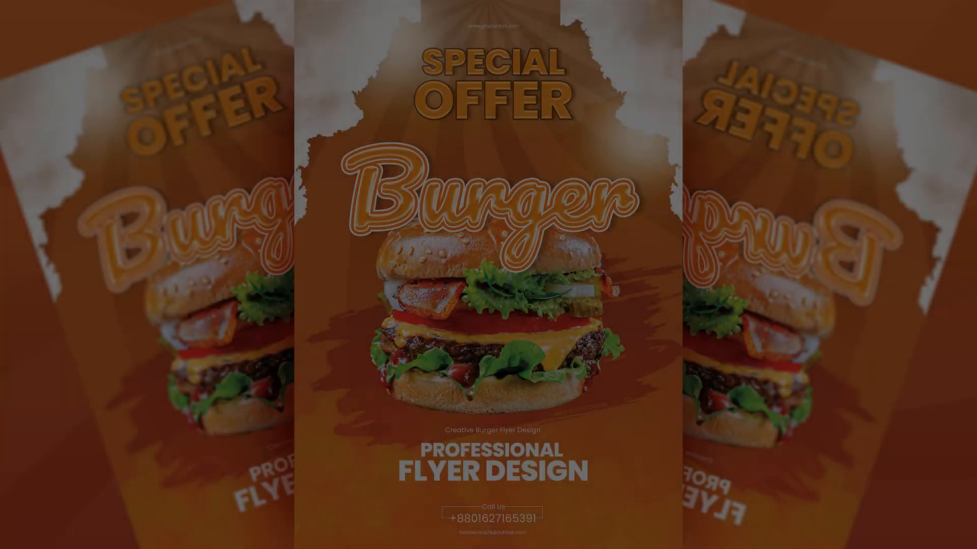